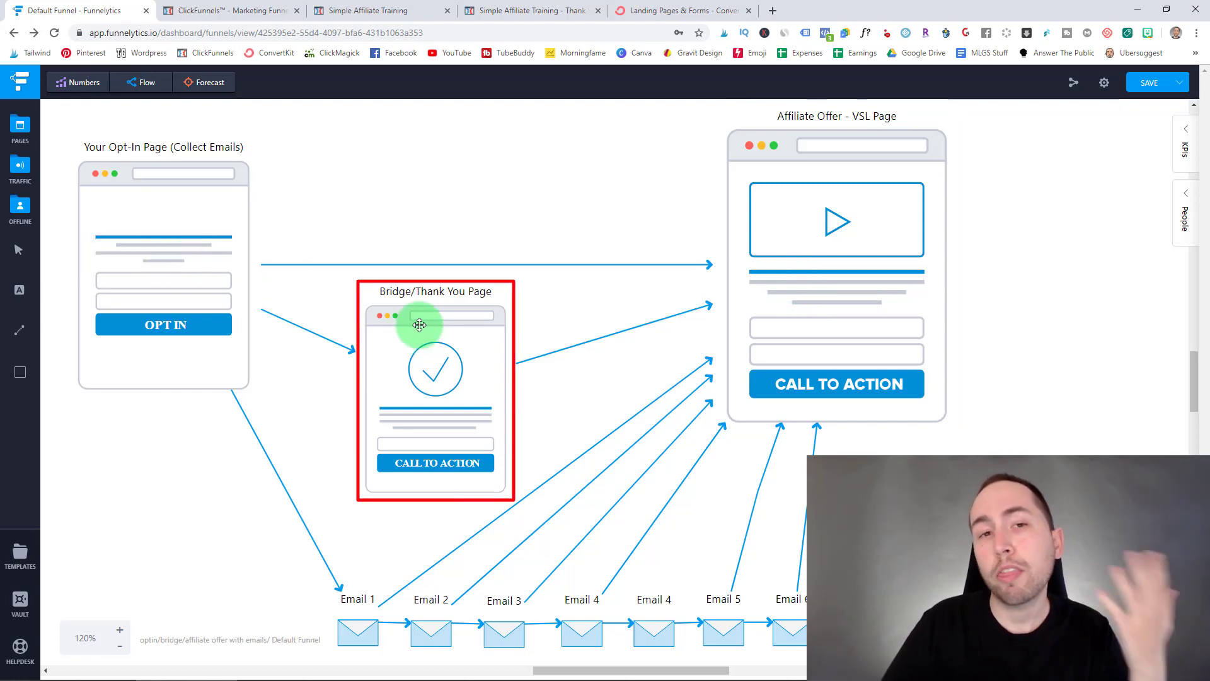
- Deselect the Bridge/Thank You page on the Funnelytics map
{"action": "left_click", "coordinate": [512, 11]}
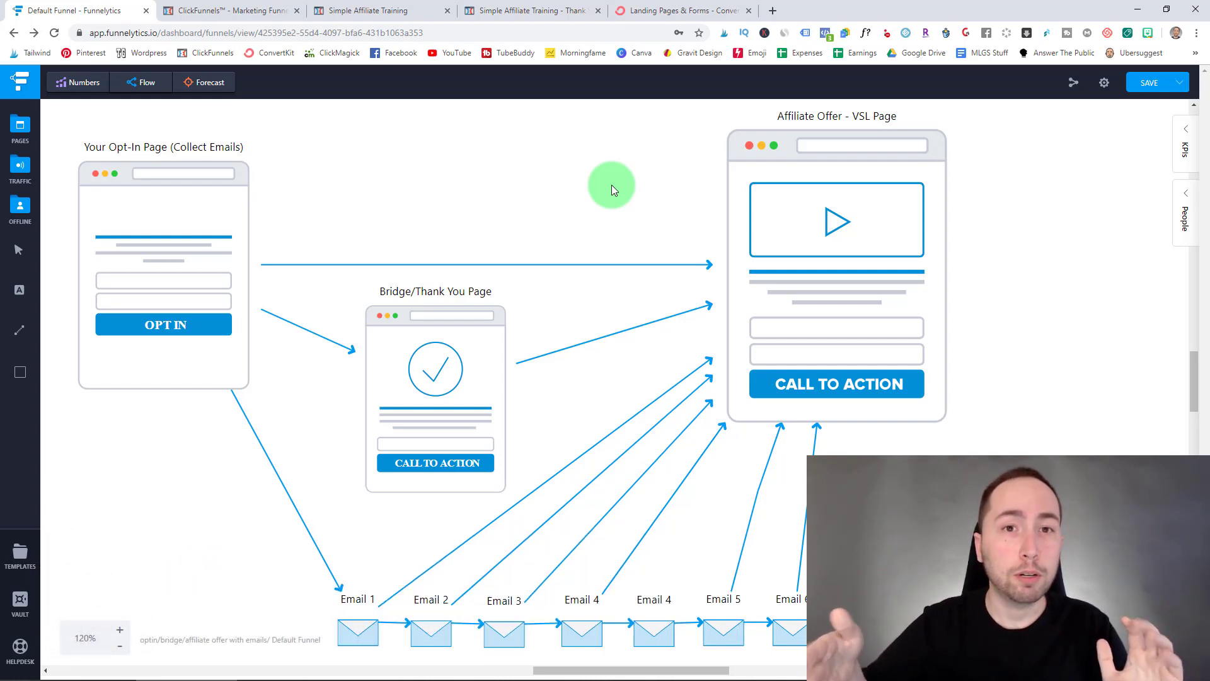
- Switch to ClickFunnels and start adding a new funnel from the Funnels list
{"action": "left_click", "coordinate": [201, 10]}
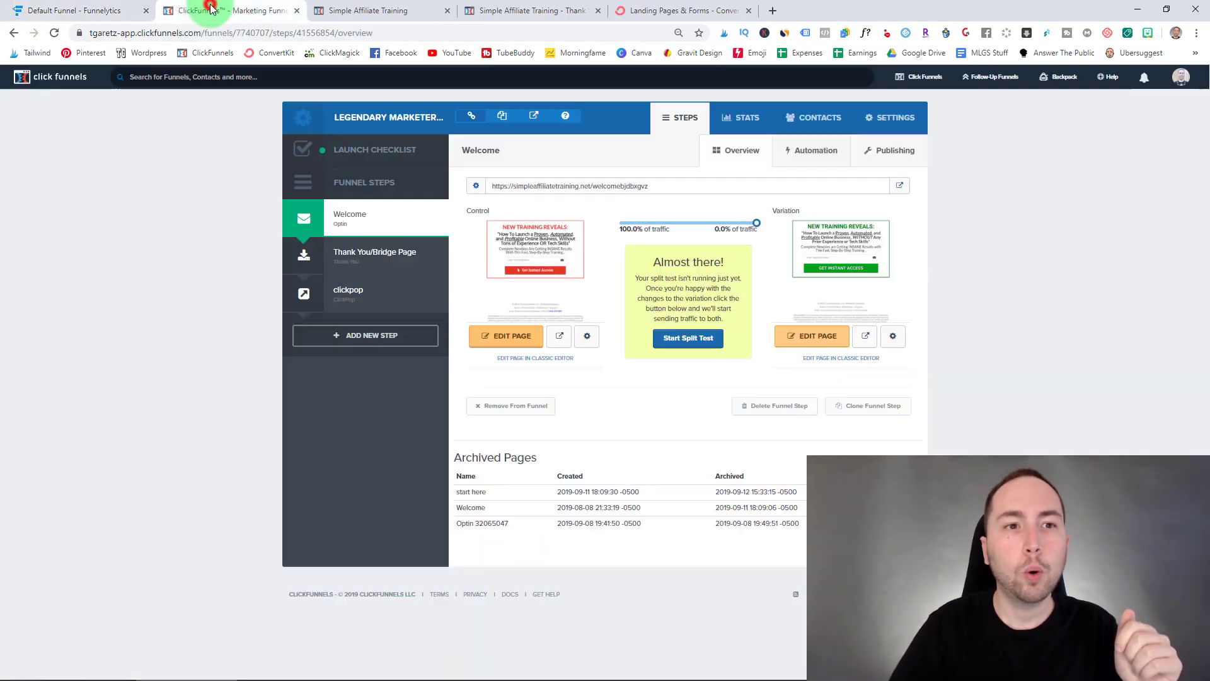
{"action": "mouse_move", "coordinate": [944, 80]}
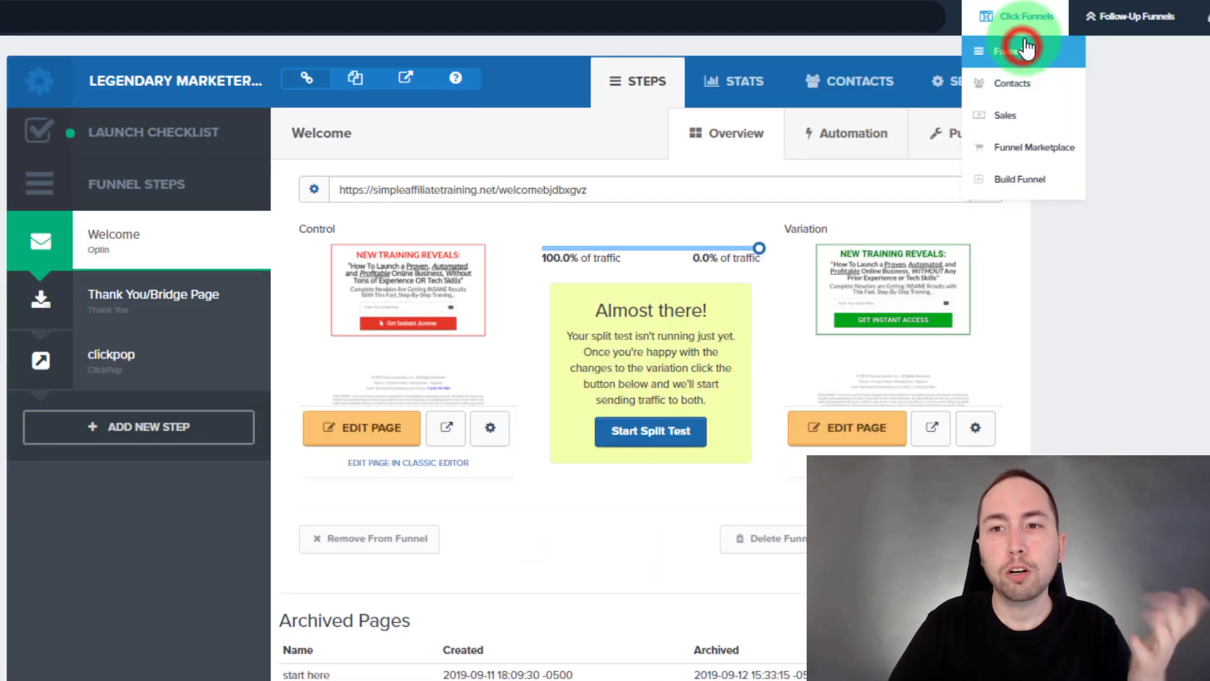
{"action": "left_click", "coordinate": [915, 99]}
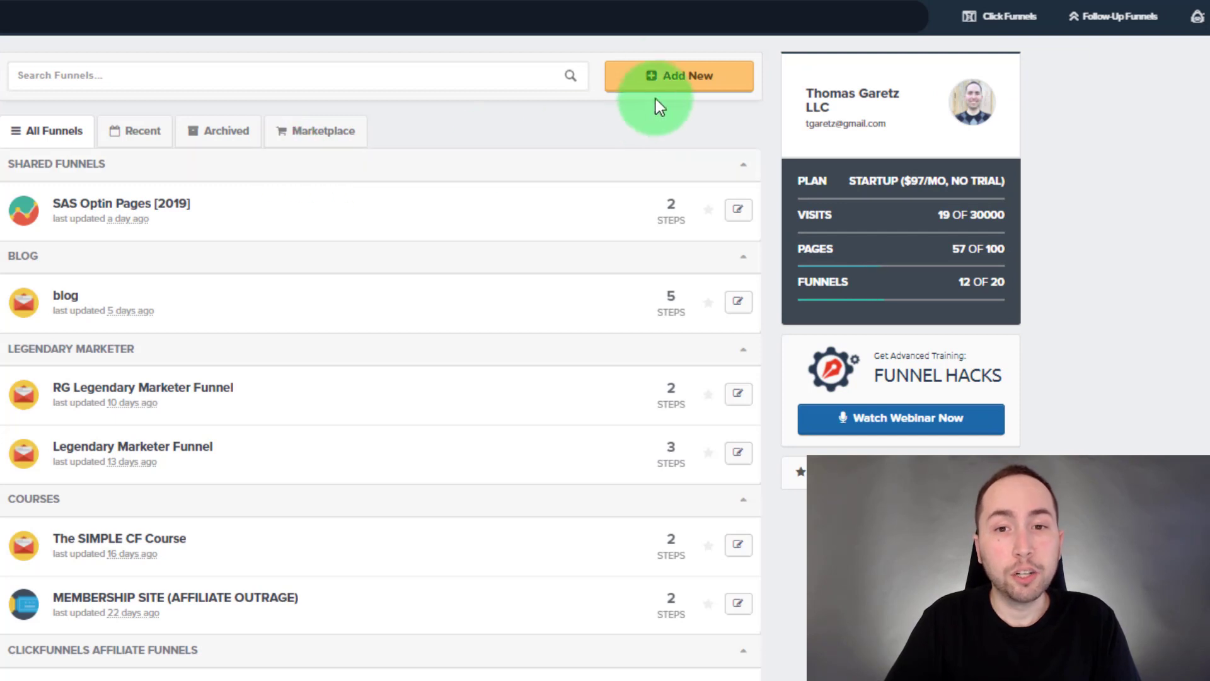
{"action": "left_click", "coordinate": [665, 75]}
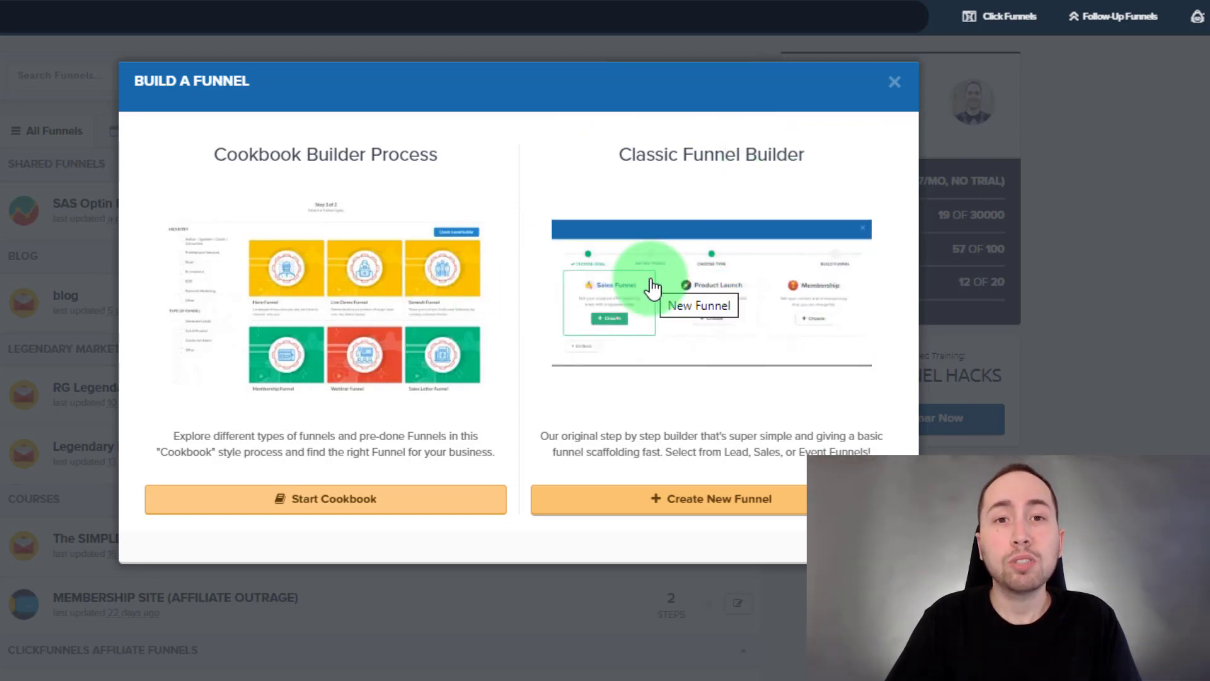
- Open the Cookbook and classic funnel builders in new tabs, landing on the Cookbook
{"action": "right_click", "coordinate": [249, 499]}
{"action": "left_click", "coordinate": [285, 516]}
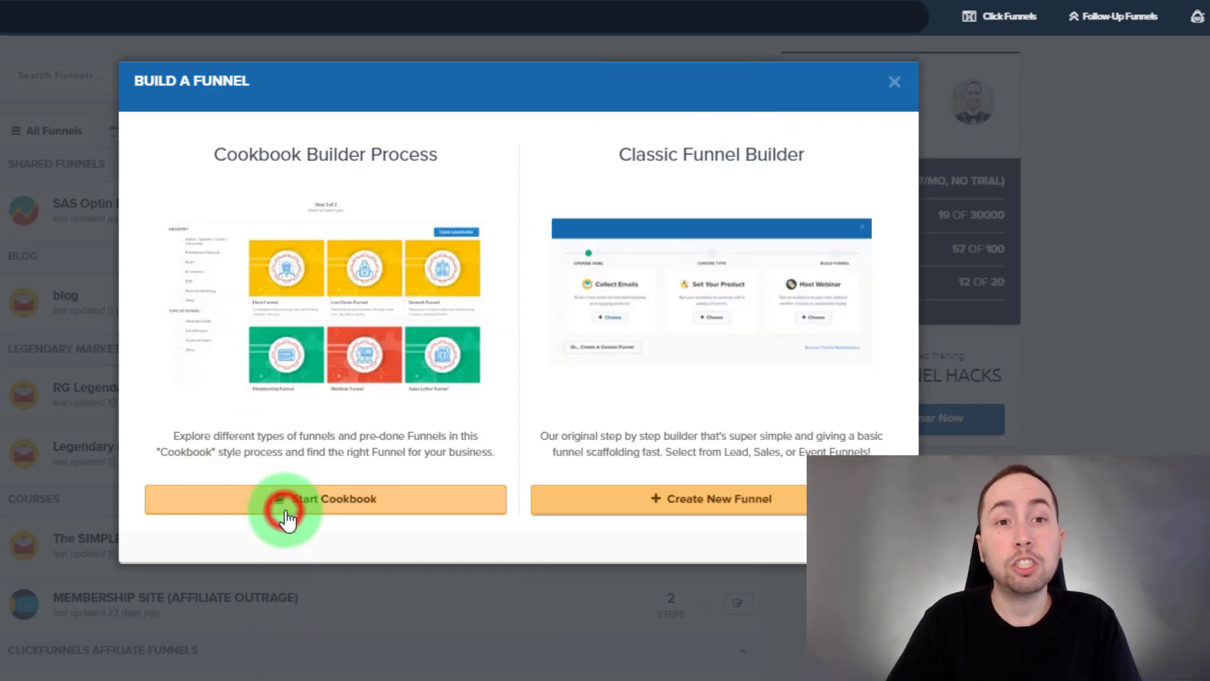
{"action": "right_click", "coordinate": [632, 513]}
{"action": "left_click", "coordinate": [632, 520]}
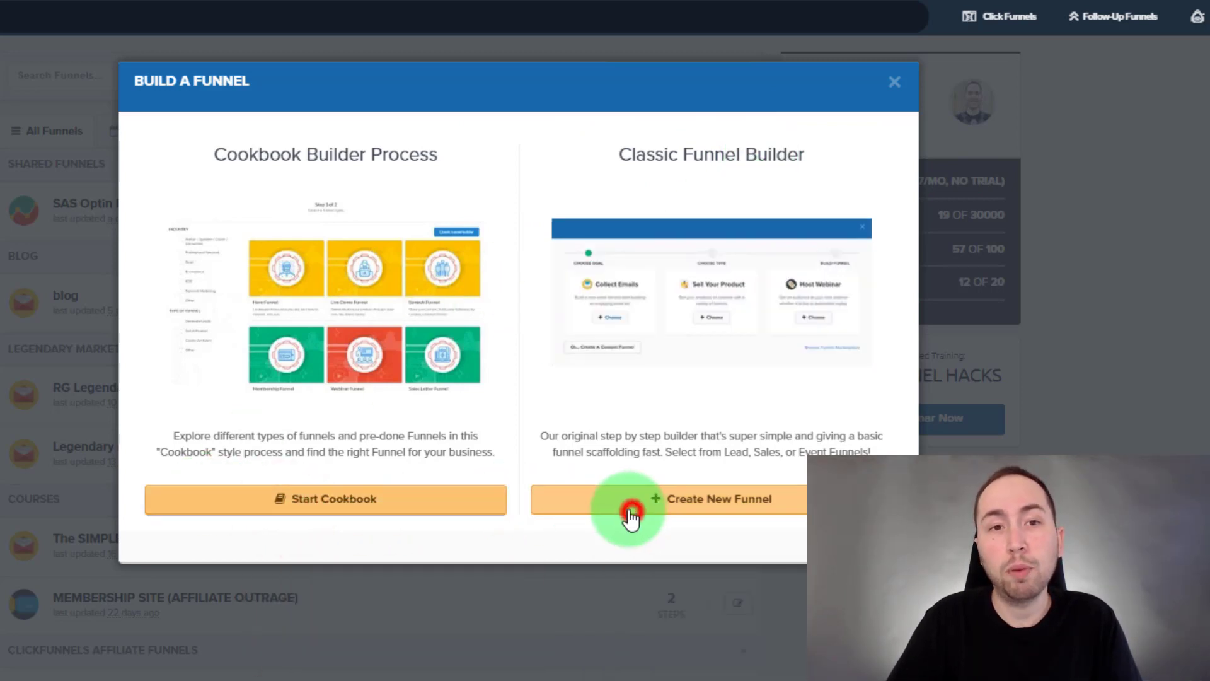
{"action": "key", "text": "ctrl+Tab"}
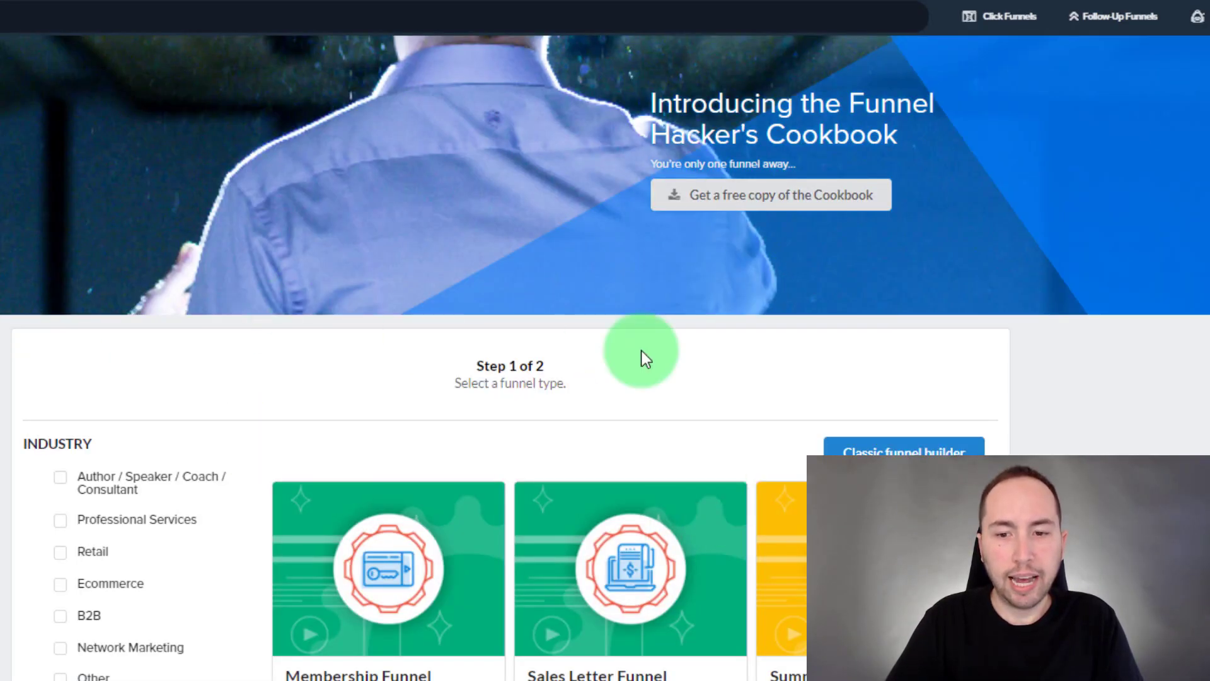
- Select the Bridge Funnel type in the Cookbook and scroll to its Step 2 templates
{"action": "scroll", "coordinate": [781, 532], "scroll_direction": "down", "scroll_amount": 5}
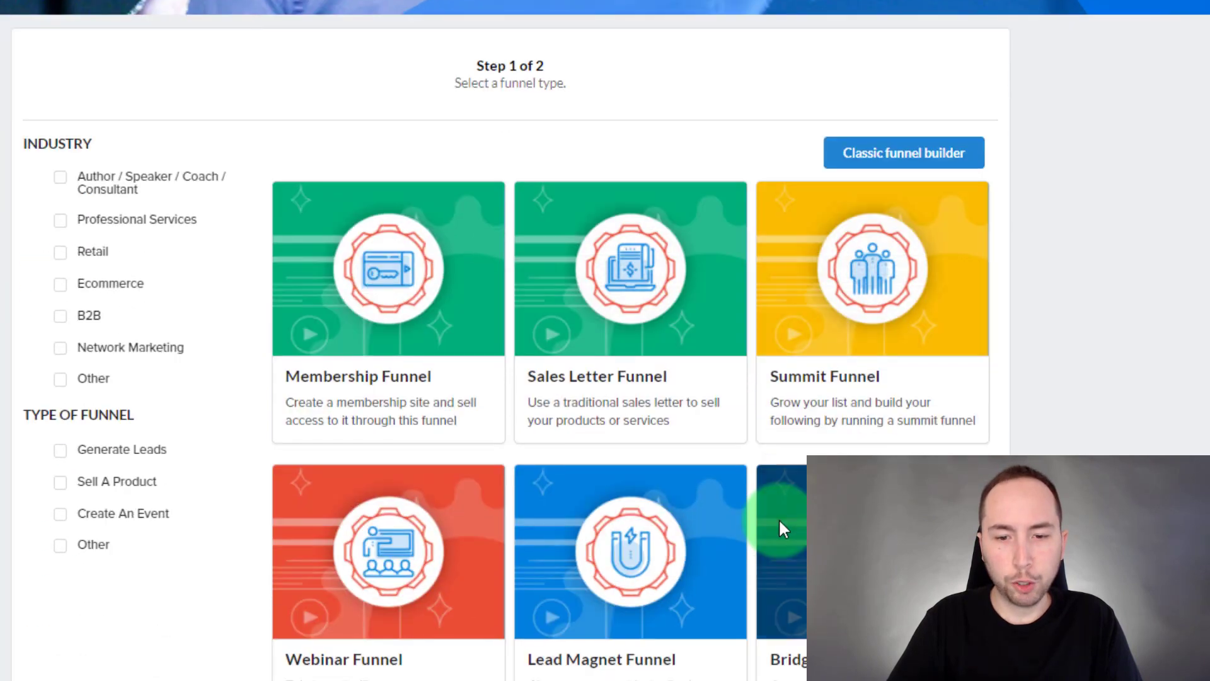
{"action": "scroll", "coordinate": [781, 529], "scroll_direction": "down", "scroll_amount": 5}
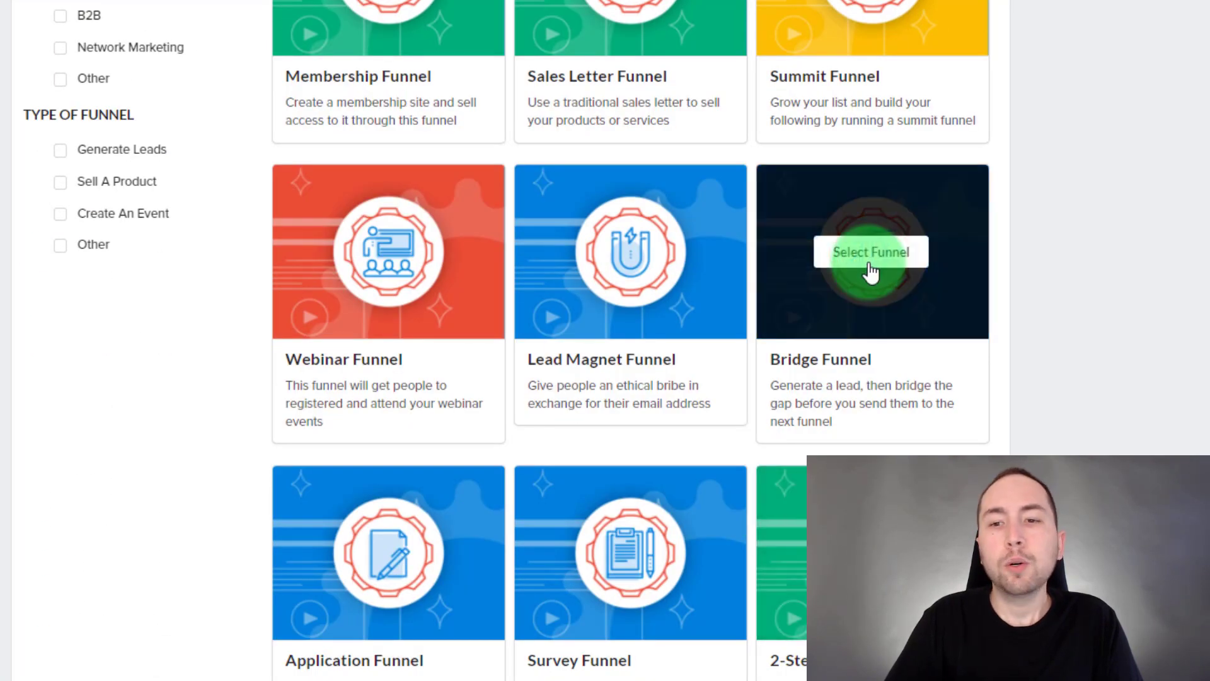
{"action": "left_click", "coordinate": [869, 268]}
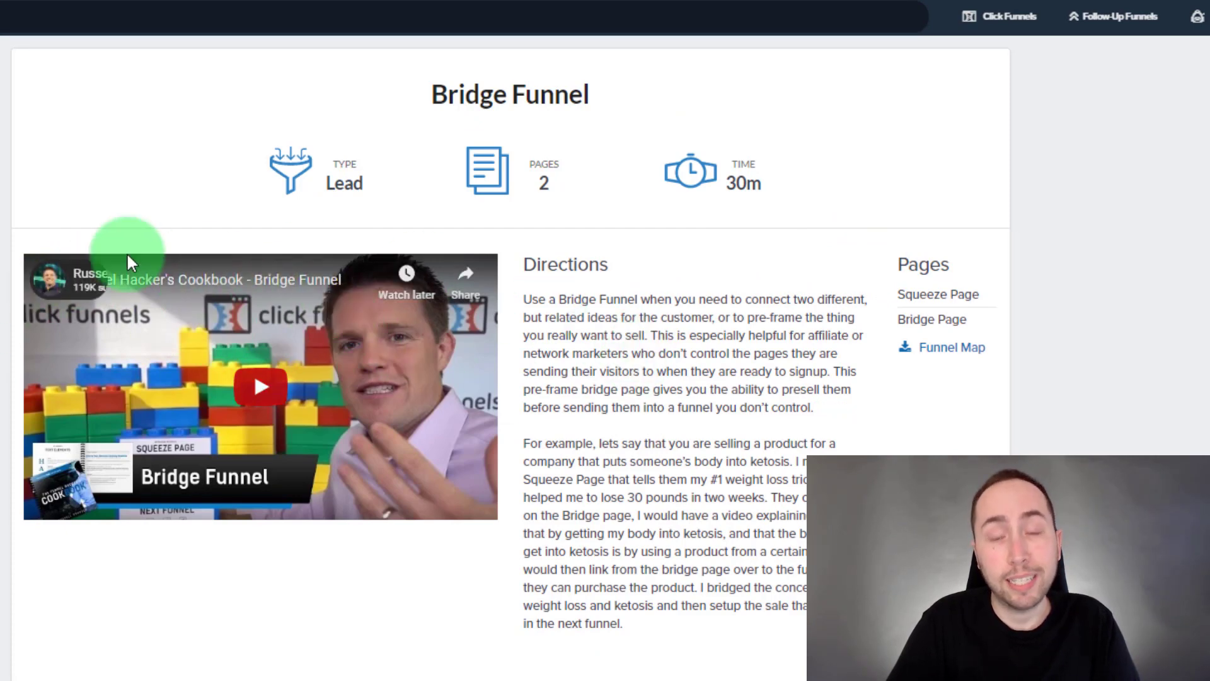
{"action": "scroll", "coordinate": [3, 244], "scroll_direction": "down", "scroll_amount": 8}
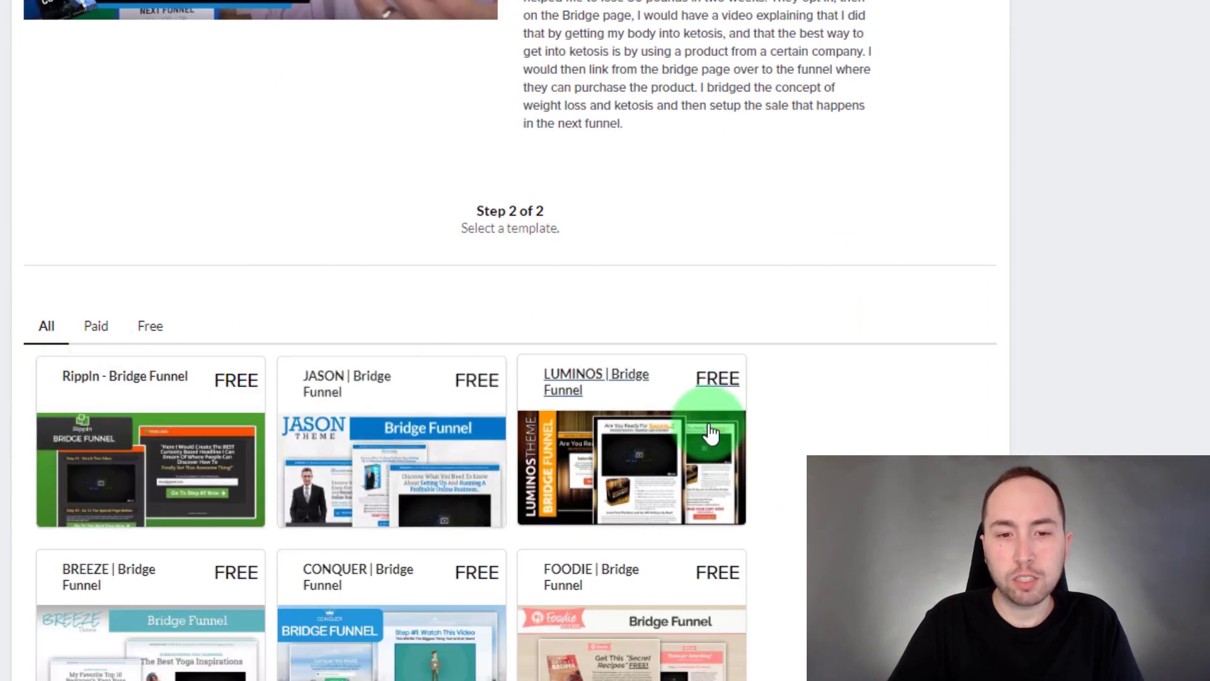
- Preview the Rippln - Bridge Funnel template's Squeeze Page and Bridge Page
{"action": "left_click", "coordinate": [190, 455]}
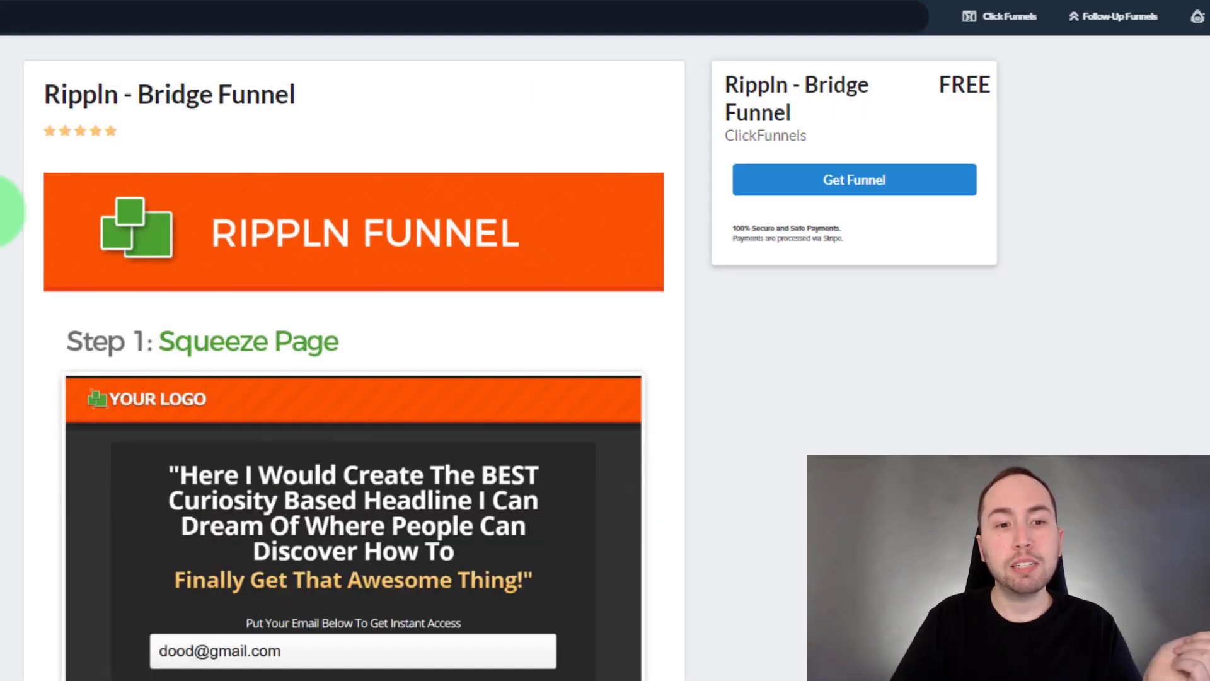
{"action": "scroll", "coordinate": [248, 235], "scroll_direction": "down", "scroll_amount": 2}
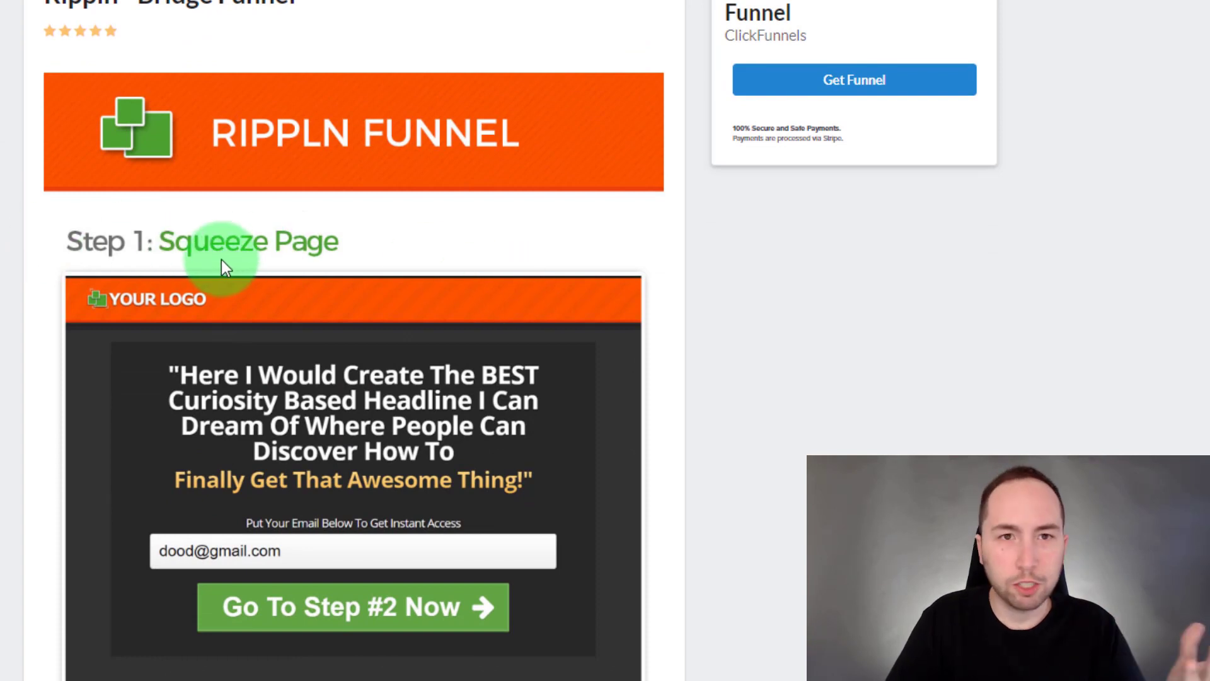
{"action": "scroll", "coordinate": [477, 470], "scroll_direction": "down", "scroll_amount": 6}
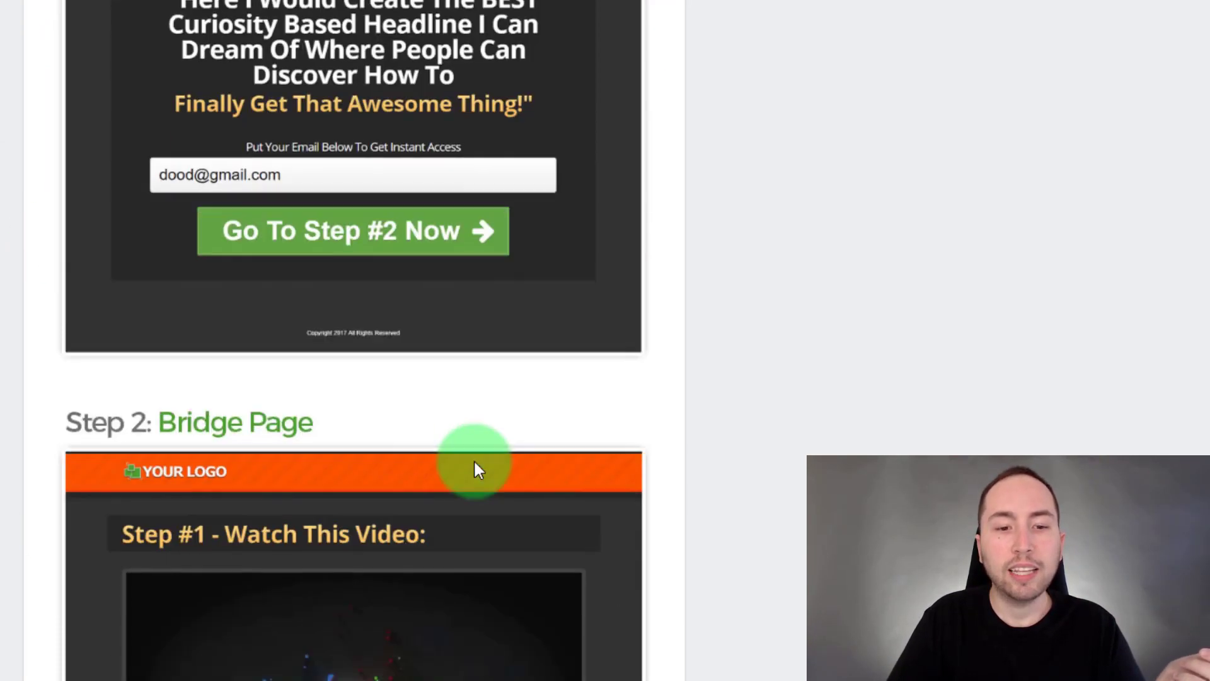
{"action": "scroll", "coordinate": [476, 463], "scroll_direction": "down", "scroll_amount": 4}
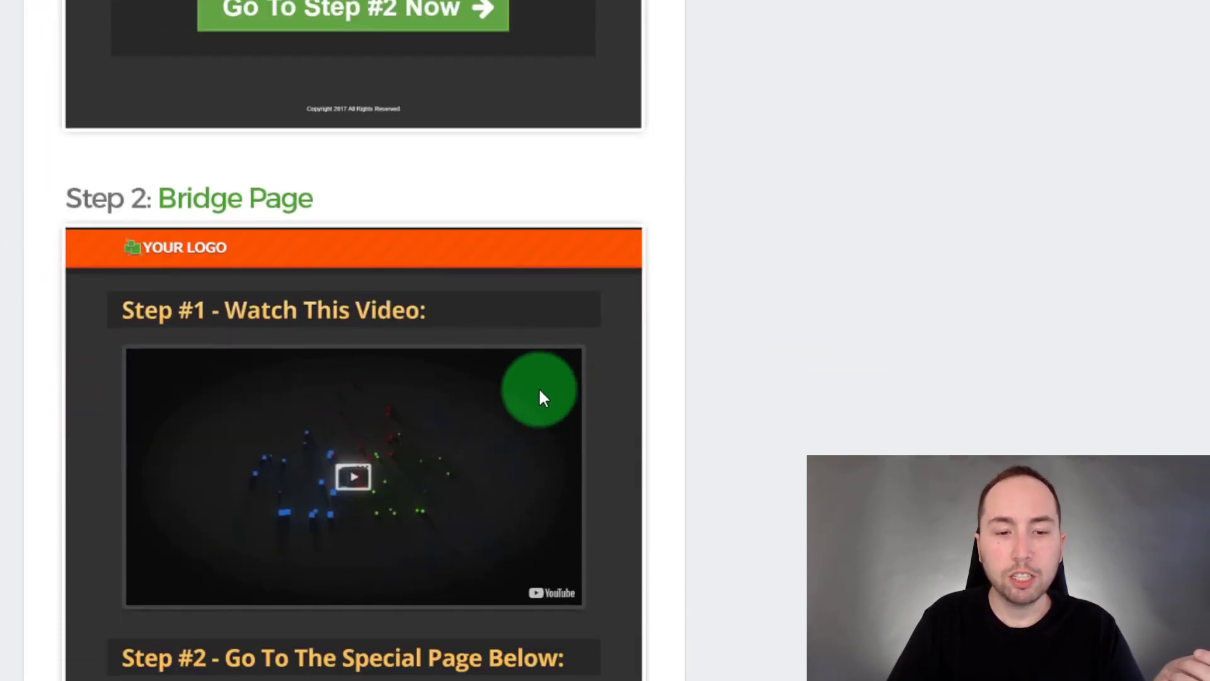
{"action": "scroll", "coordinate": [467, 338], "scroll_direction": "up", "scroll_amount": 7}
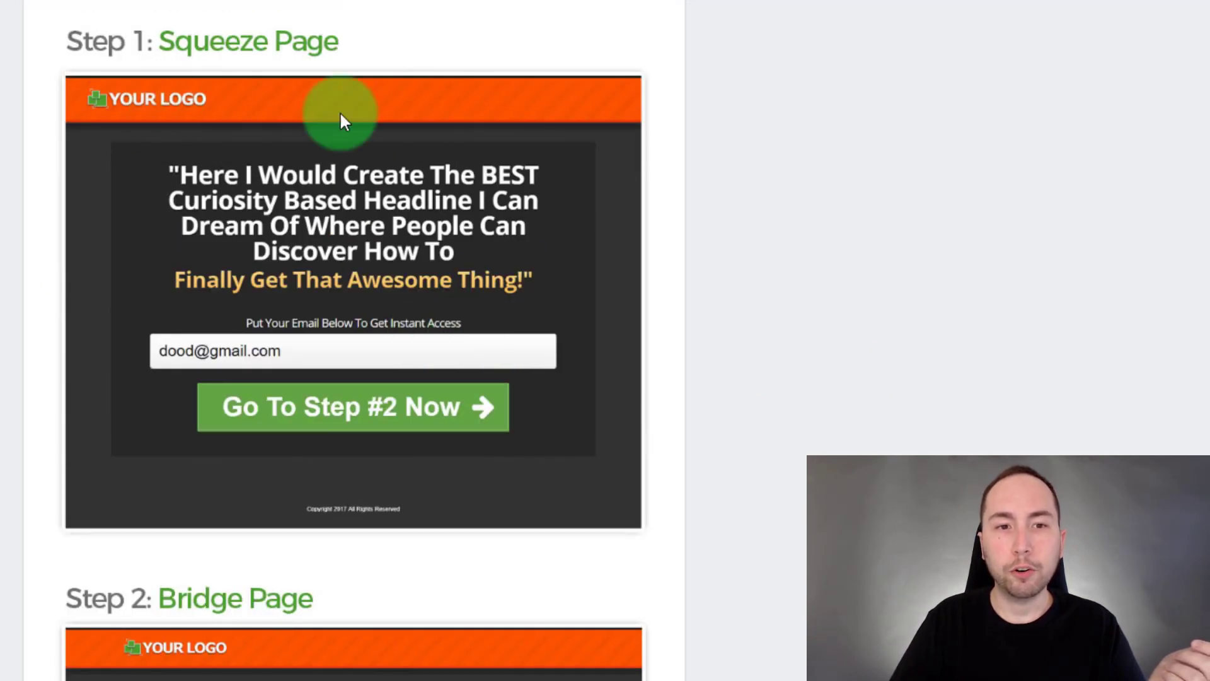
{"action": "scroll", "coordinate": [293, 252], "scroll_direction": "down", "scroll_amount": 3}
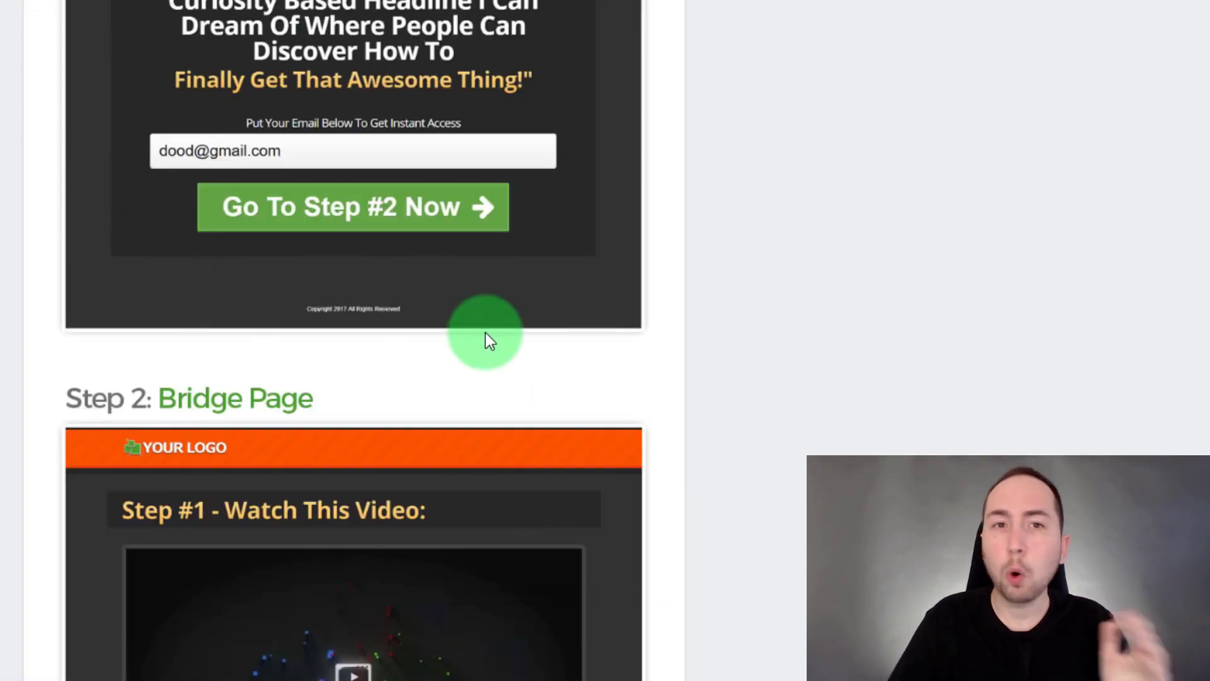
- Build a Collect Emails funnel named 'teds woodworking' with the classic funnel builder
{"action": "scroll", "coordinate": [454, 330], "scroll_direction": "up", "scroll_amount": 8}
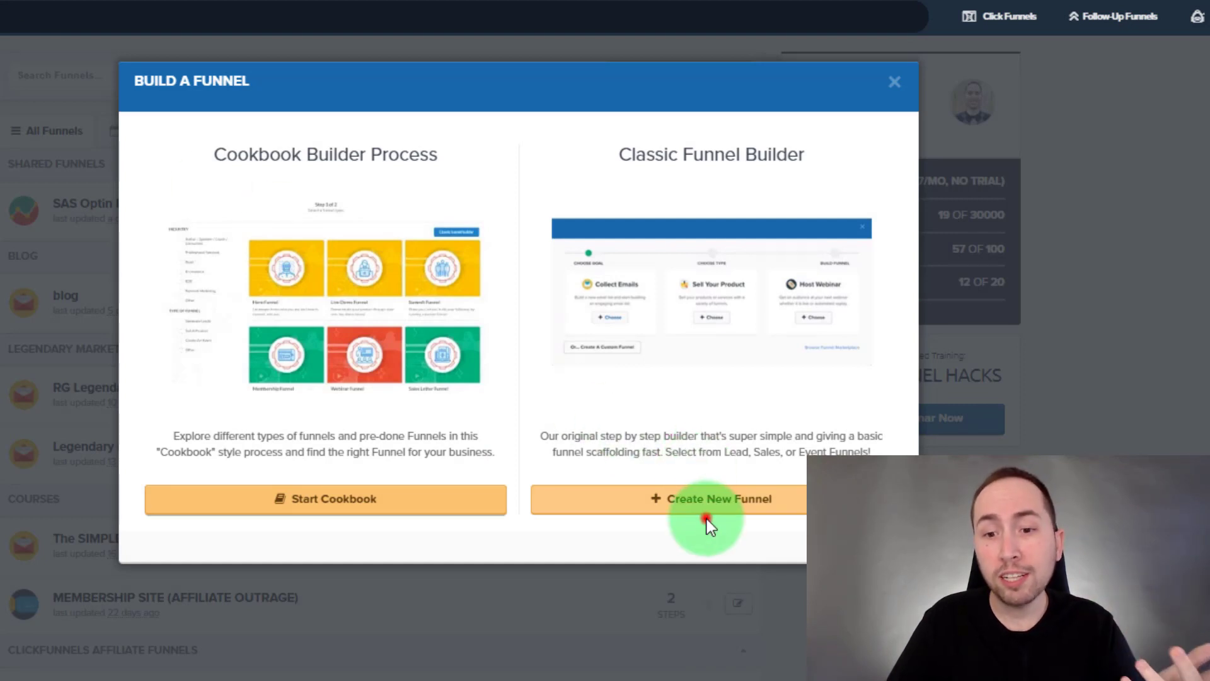
{"action": "left_click", "coordinate": [704, 509]}
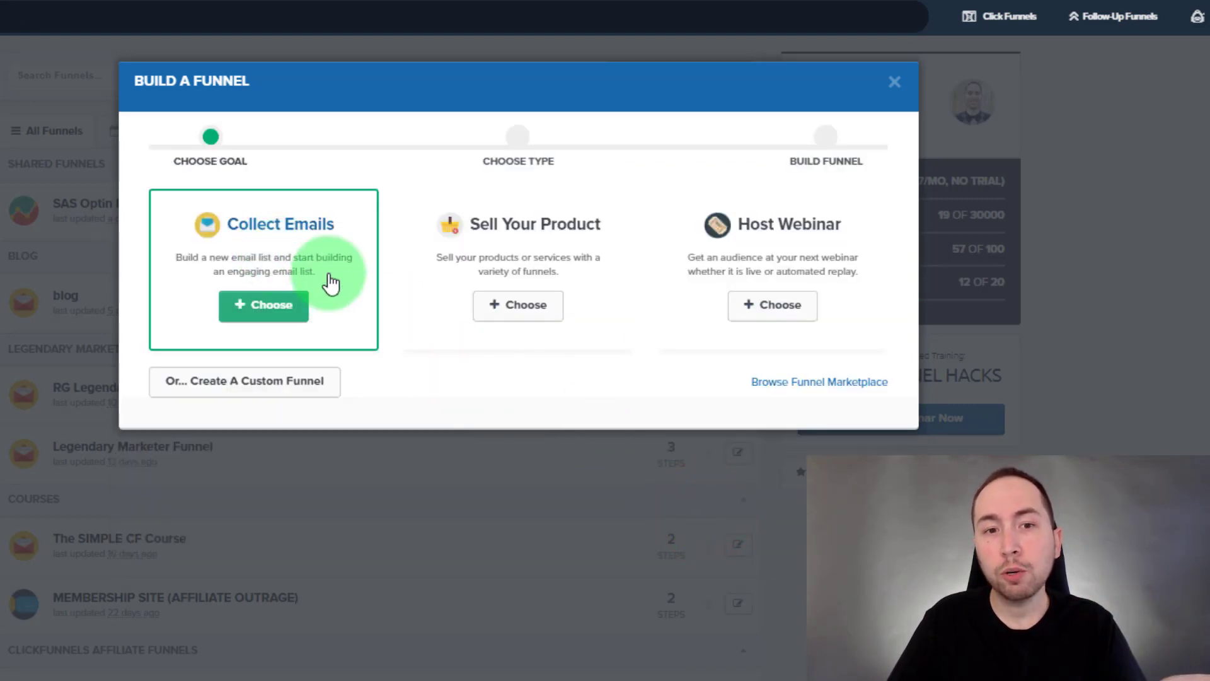
{"action": "left_click", "coordinate": [296, 308]}
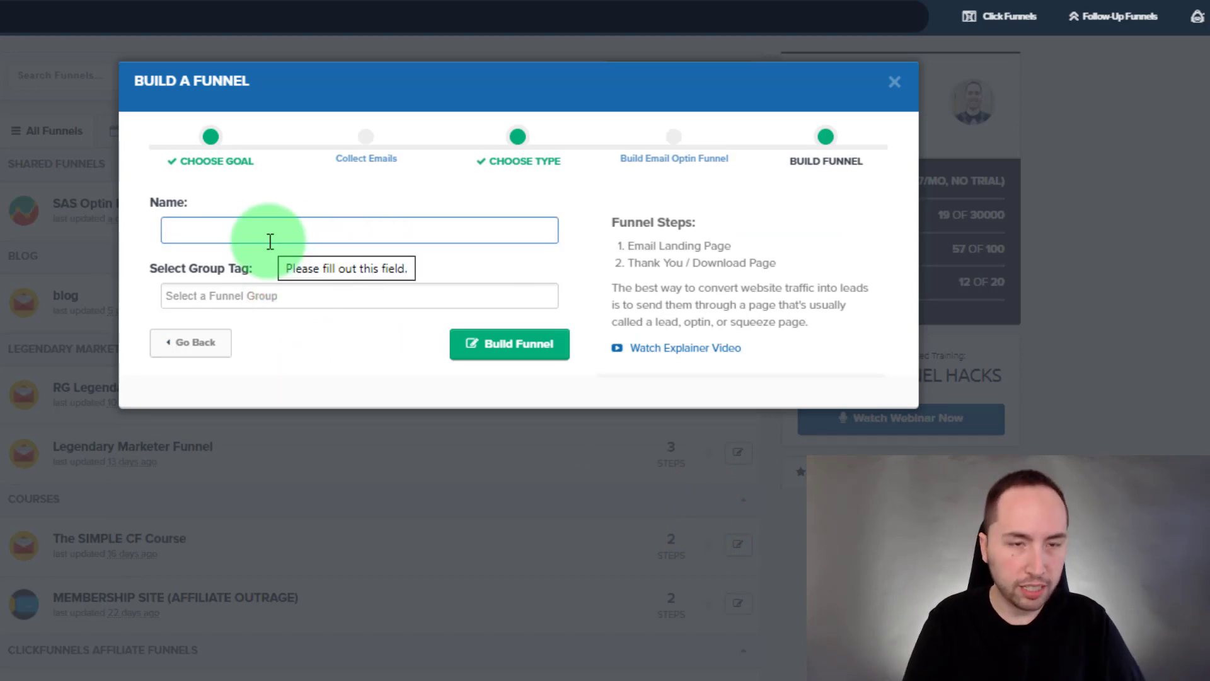
{"action": "type", "text": "teds woodworking"}
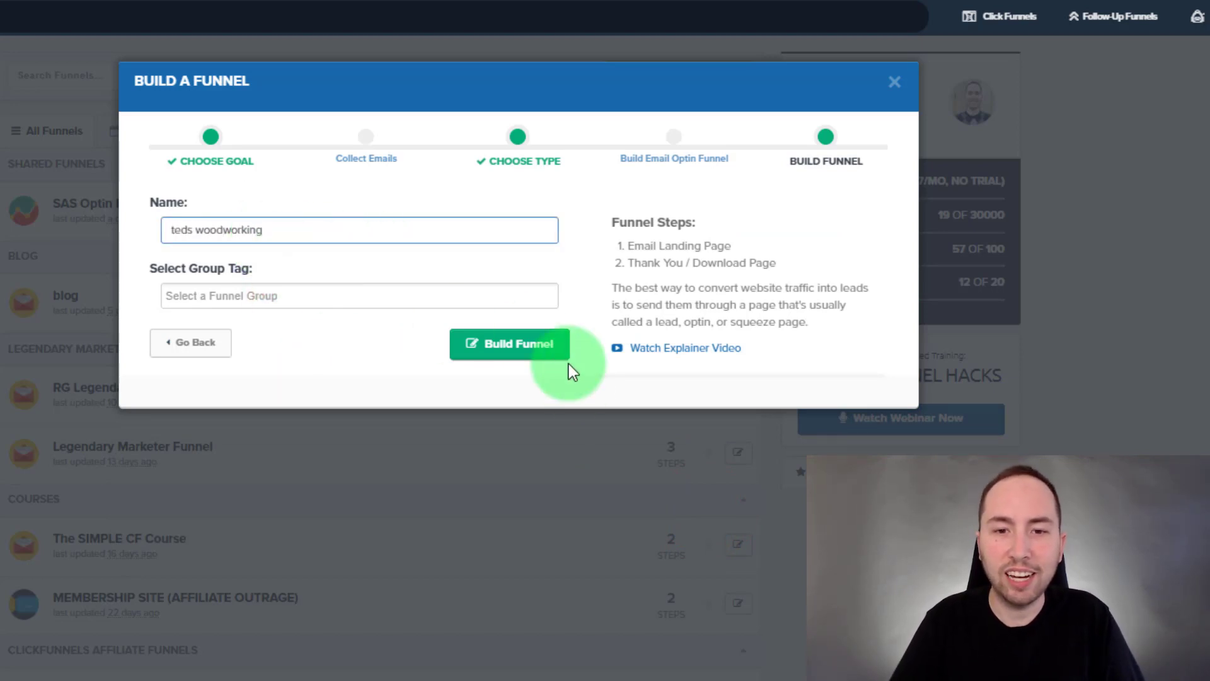
{"action": "left_click", "coordinate": [508, 344]}
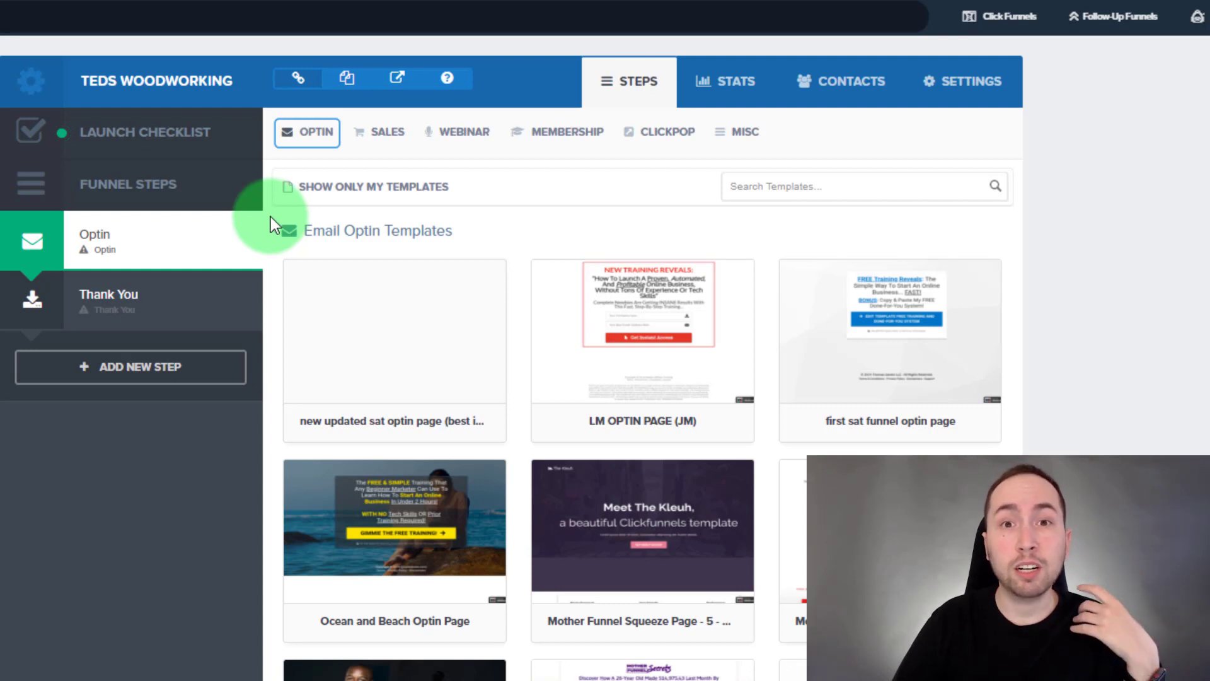
- Scroll through the Email Optin Templates grid to reach the shared Rippln - Bridge Funnel page
{"action": "mouse_move", "coordinate": [487, 386]}
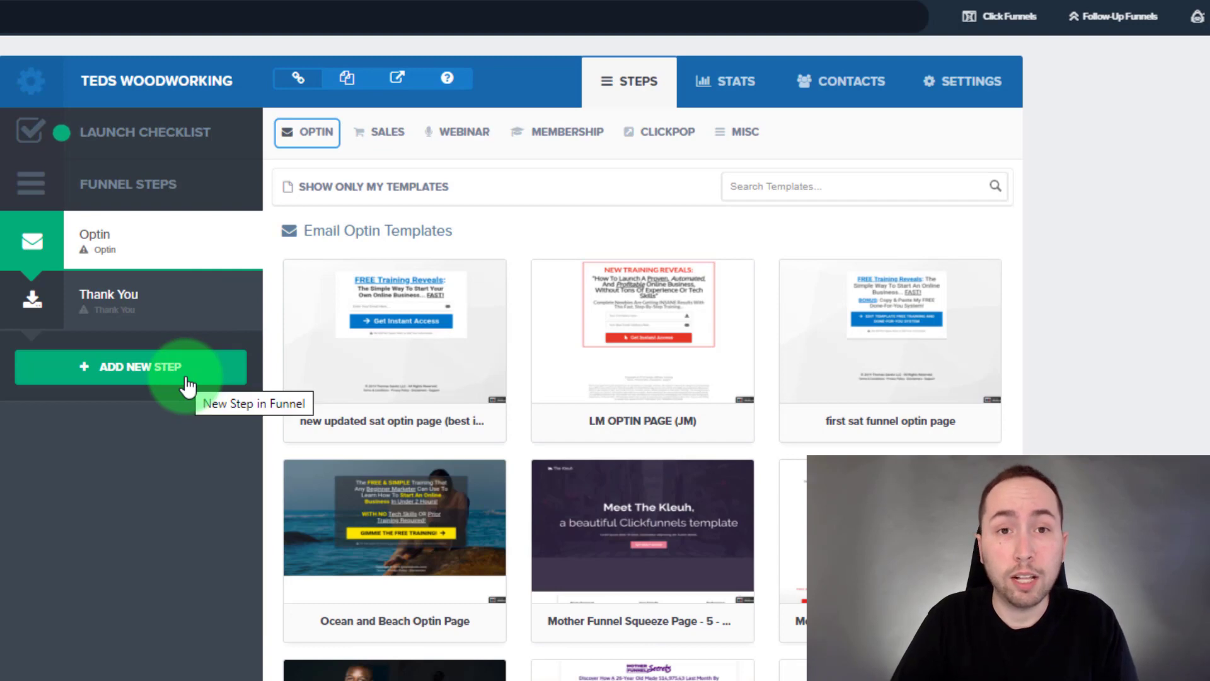
{"action": "scroll", "coordinate": [171, 407], "scroll_direction": "down", "scroll_amount": 5}
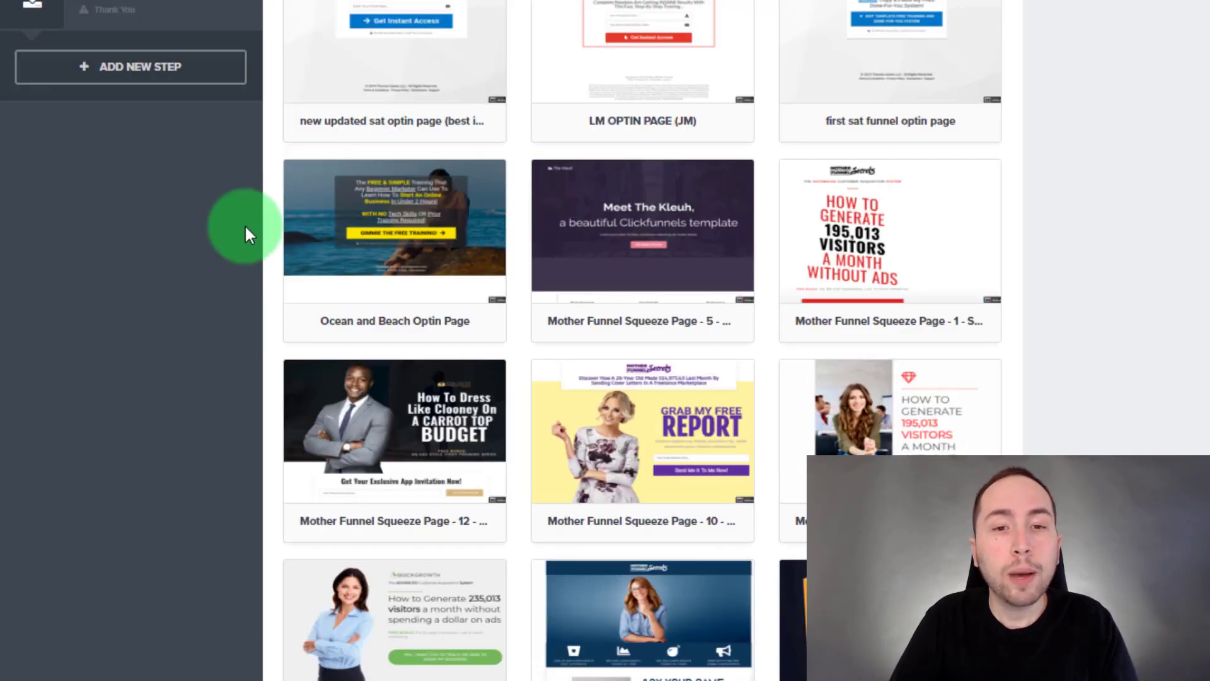
{"action": "mouse_move", "coordinate": [319, 450]}
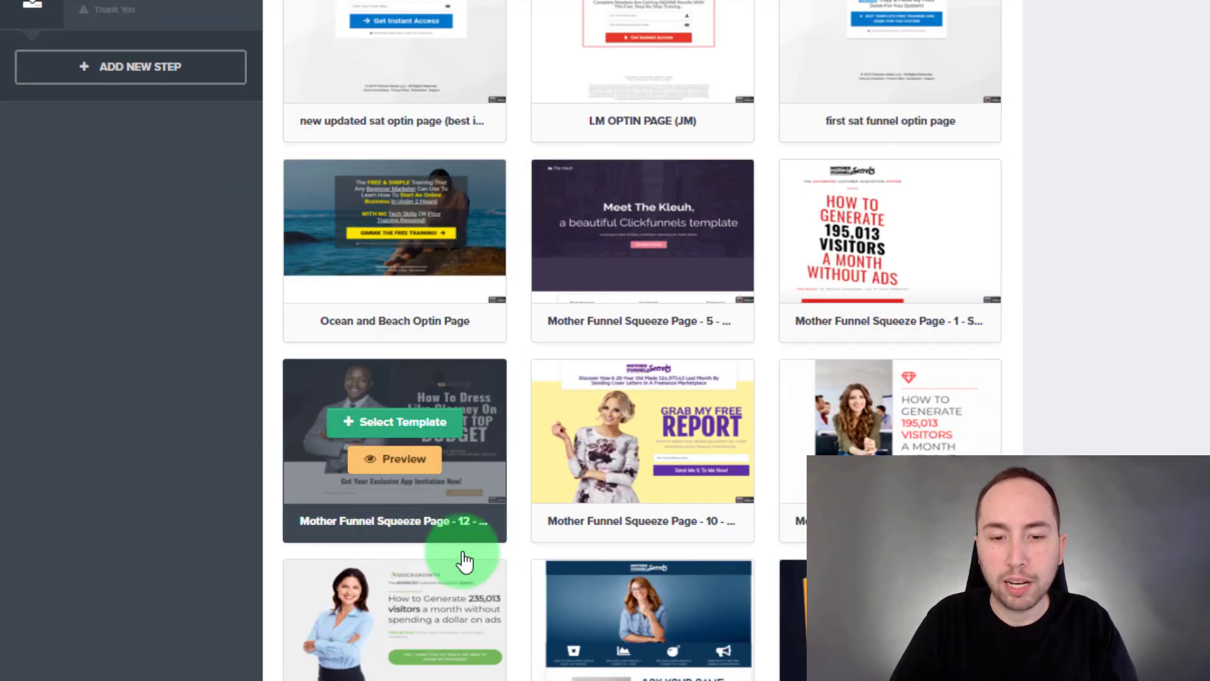
{"action": "scroll", "coordinate": [397, 622], "scroll_direction": "down", "scroll_amount": 1}
{"action": "scroll", "coordinate": [397, 621], "scroll_direction": "down", "scroll_amount": 5}
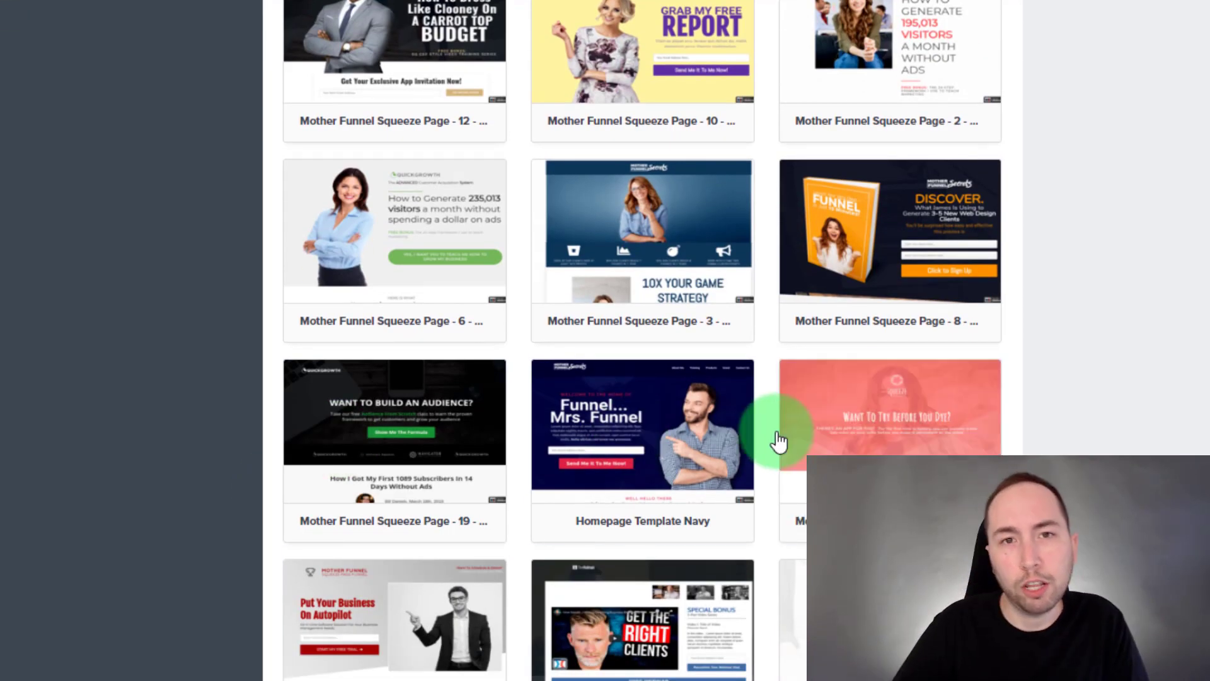
{"action": "scroll", "coordinate": [113, 310], "scroll_direction": "down", "scroll_amount": 8}
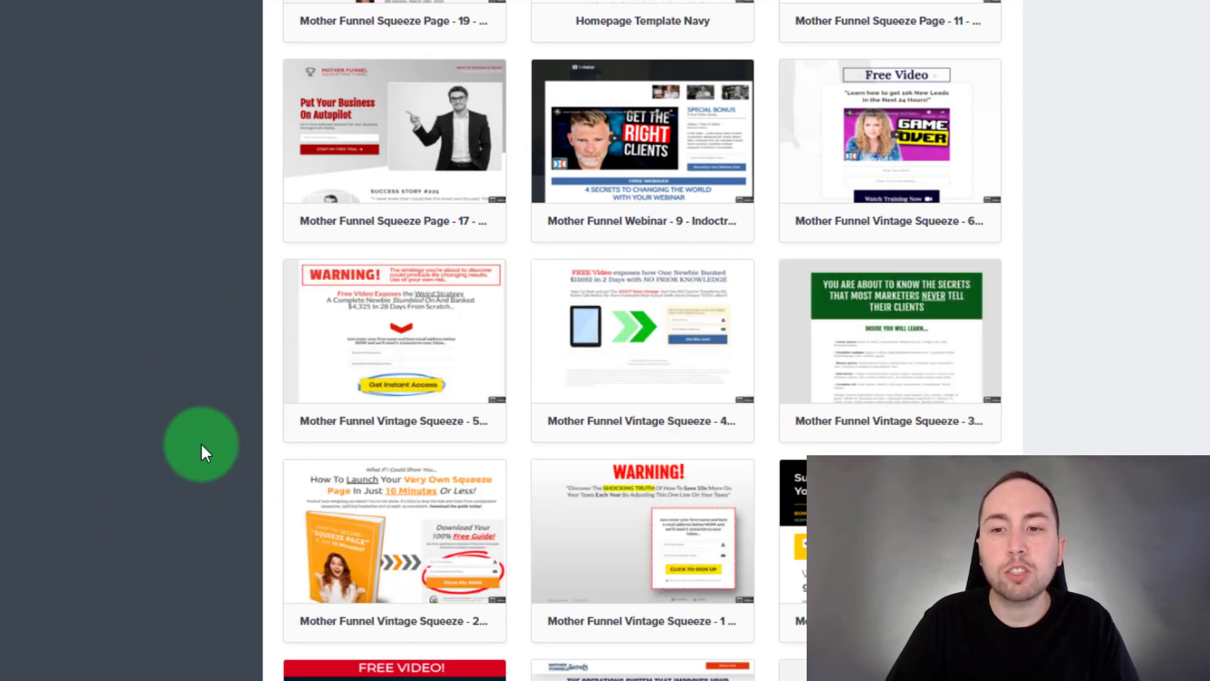
{"action": "scroll", "coordinate": [788, 558], "scroll_direction": "down", "scroll_amount": 5}
{"action": "scroll", "coordinate": [569, 621], "scroll_direction": "down", "scroll_amount": 8}
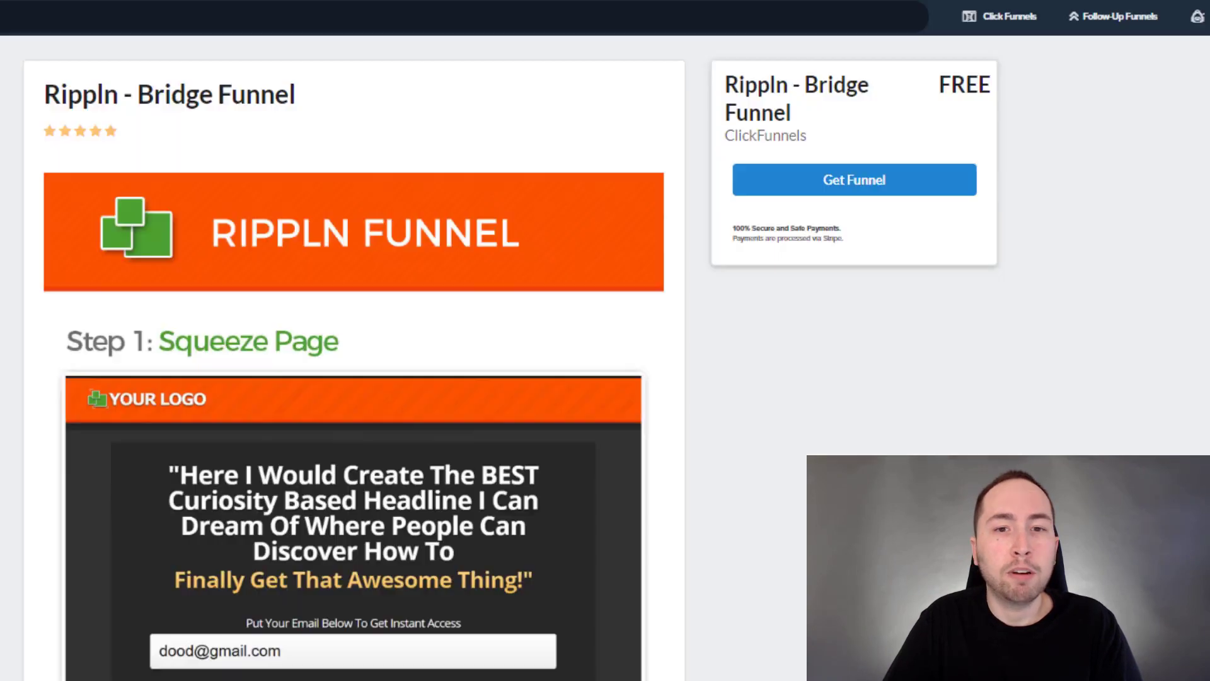
- Claim the free Rippln - Bridge Funnel so its two Lead Magnet steps load
{"action": "left_click", "coordinate": [867, 180]}
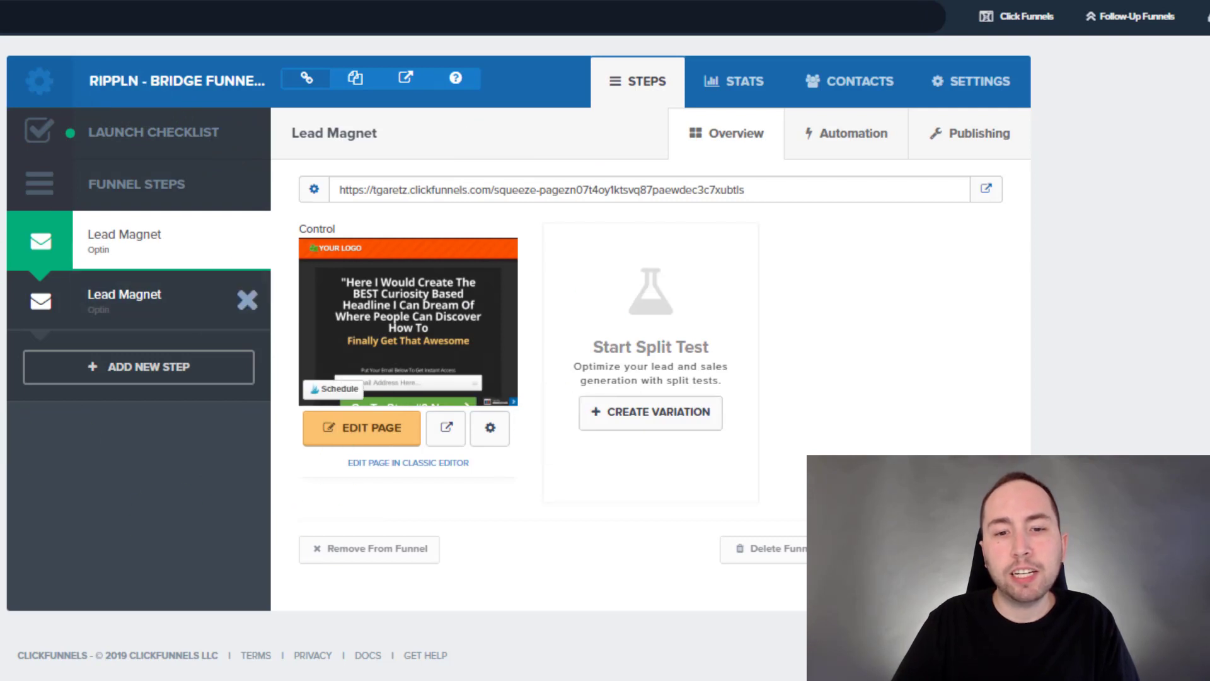
{"action": "left_click", "coordinate": [16, 357]}
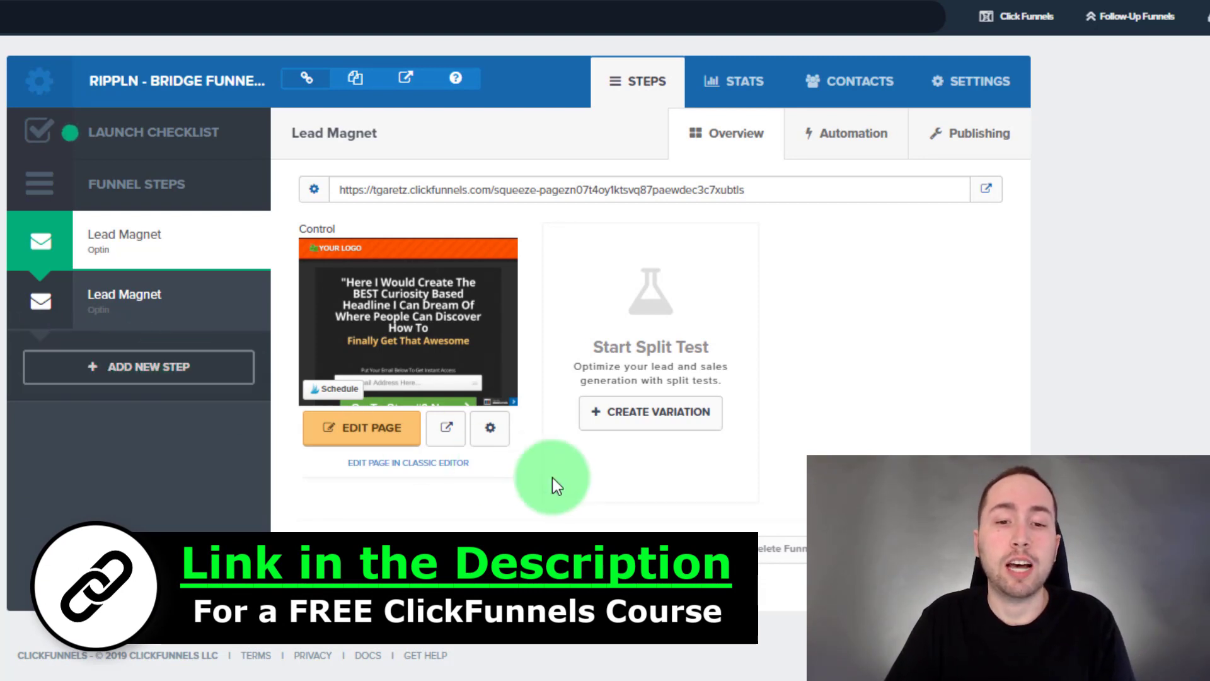
- Rename the first step's page to 'Optin Page' and open it in the page editor
{"action": "left_click", "coordinate": [490, 427]}
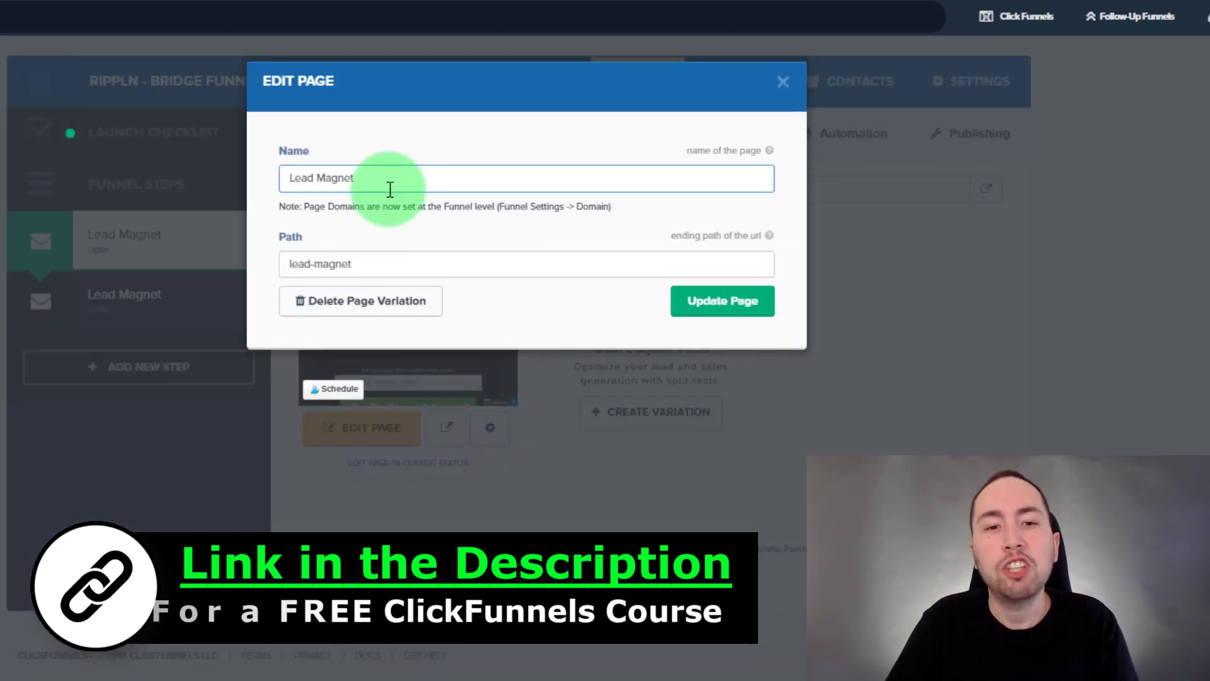
{"action": "left_click_drag", "start_coordinate": [387, 179], "coordinate": [92, 180]}
{"action": "type", "text": "OPtin"}
{"action": "key", "text": "Down"}
{"action": "key", "text": "Return"}
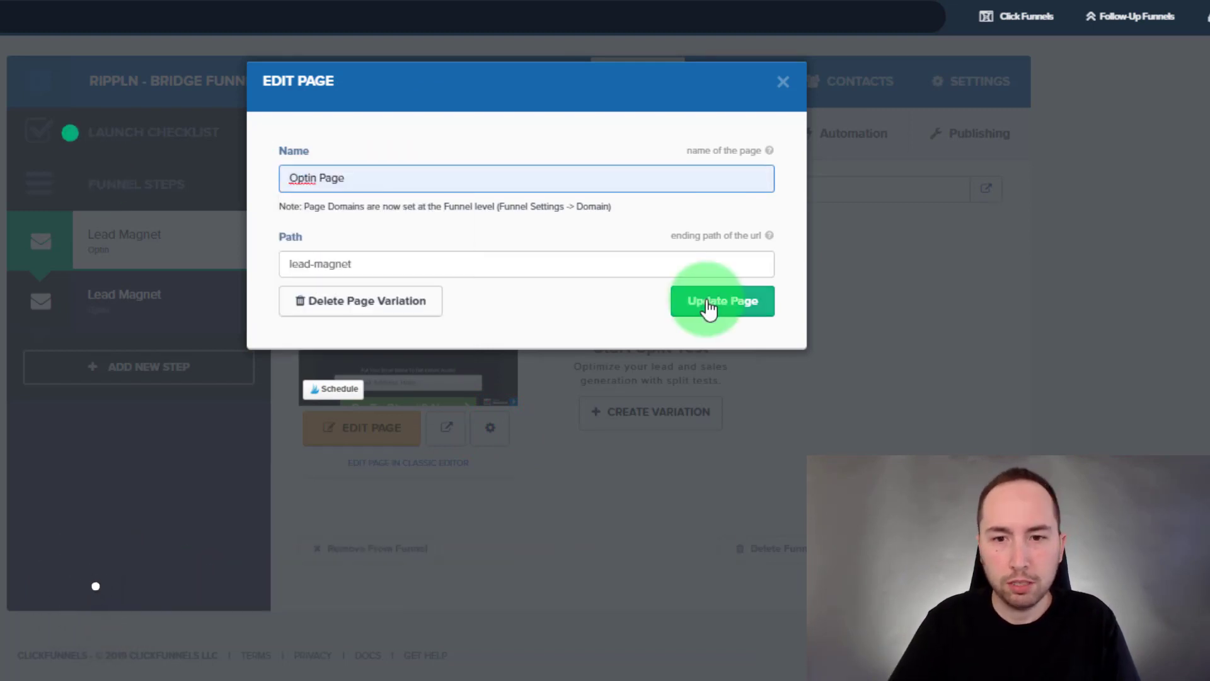
{"action": "left_click", "coordinate": [708, 299]}
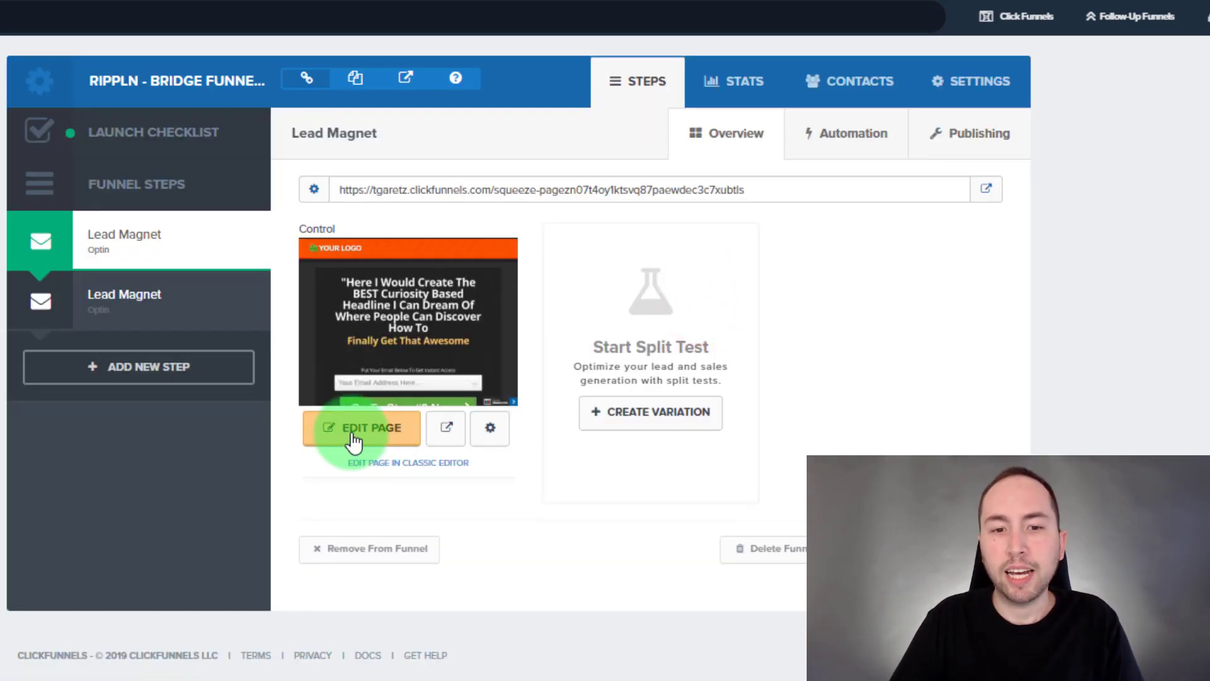
{"action": "left_click", "coordinate": [351, 432]}
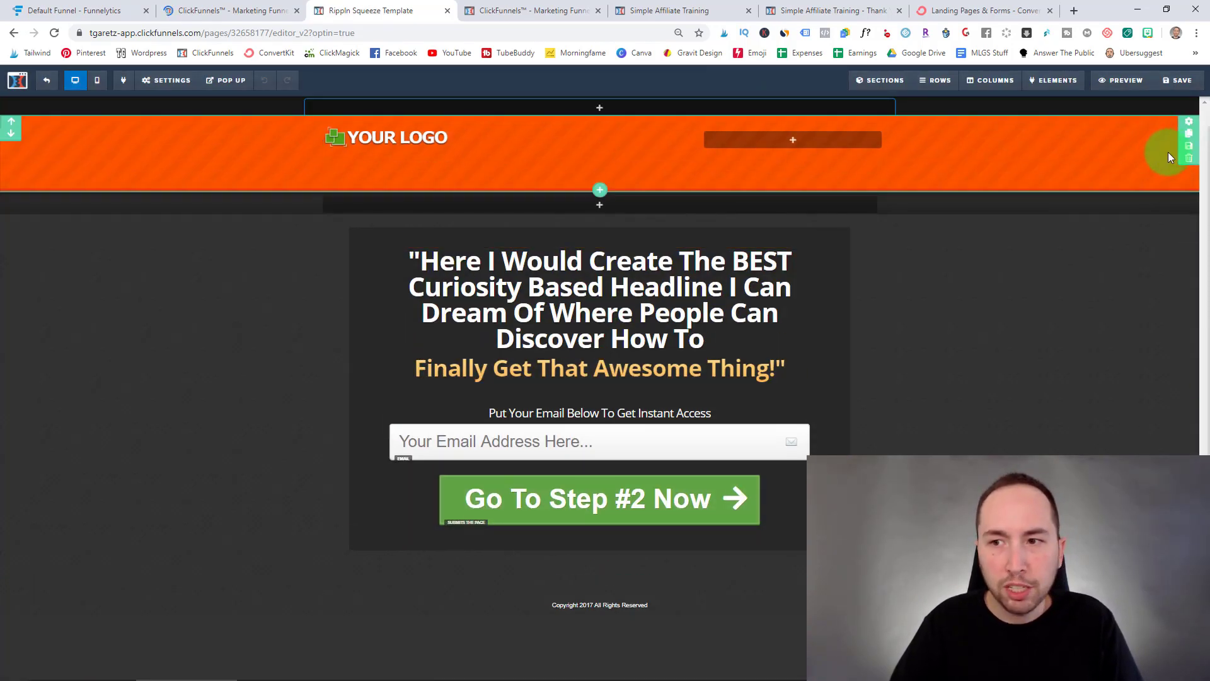
- Delete the orange YOUR LOGO header, the empty row and the empty top section
{"action": "left_click", "coordinate": [1187, 157]}
{"action": "left_click", "coordinate": [665, 107]}
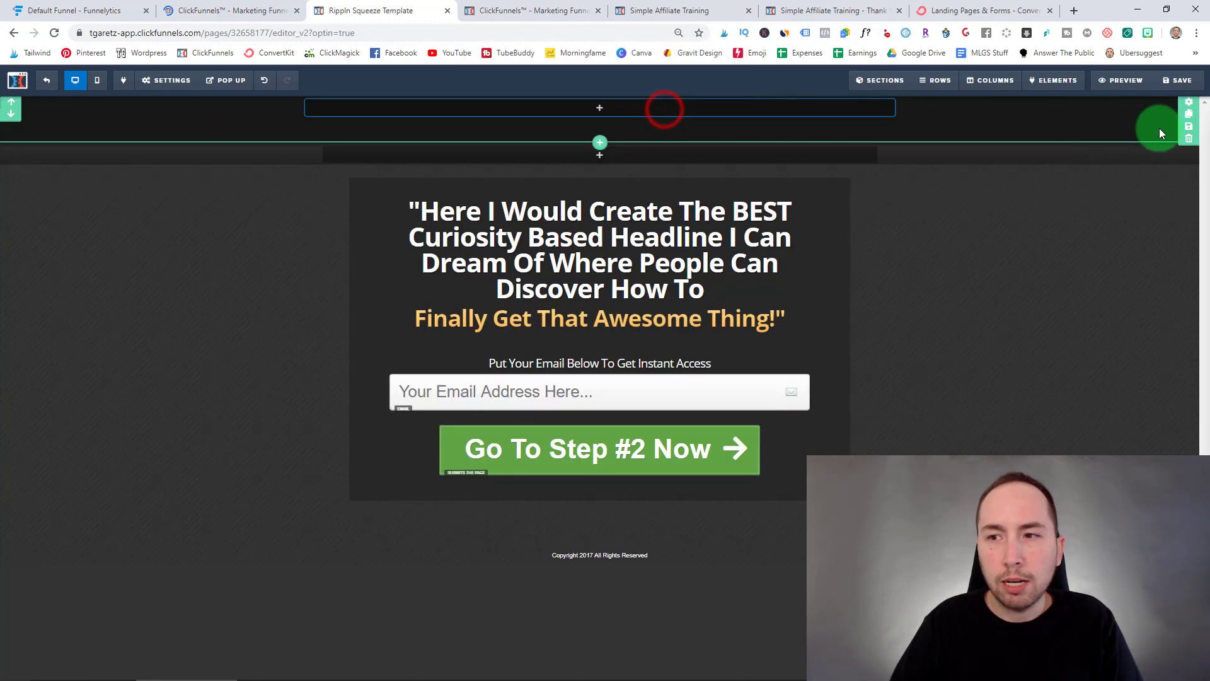
{"action": "left_click", "coordinate": [1190, 139]}
{"action": "left_click", "coordinate": [662, 104]}
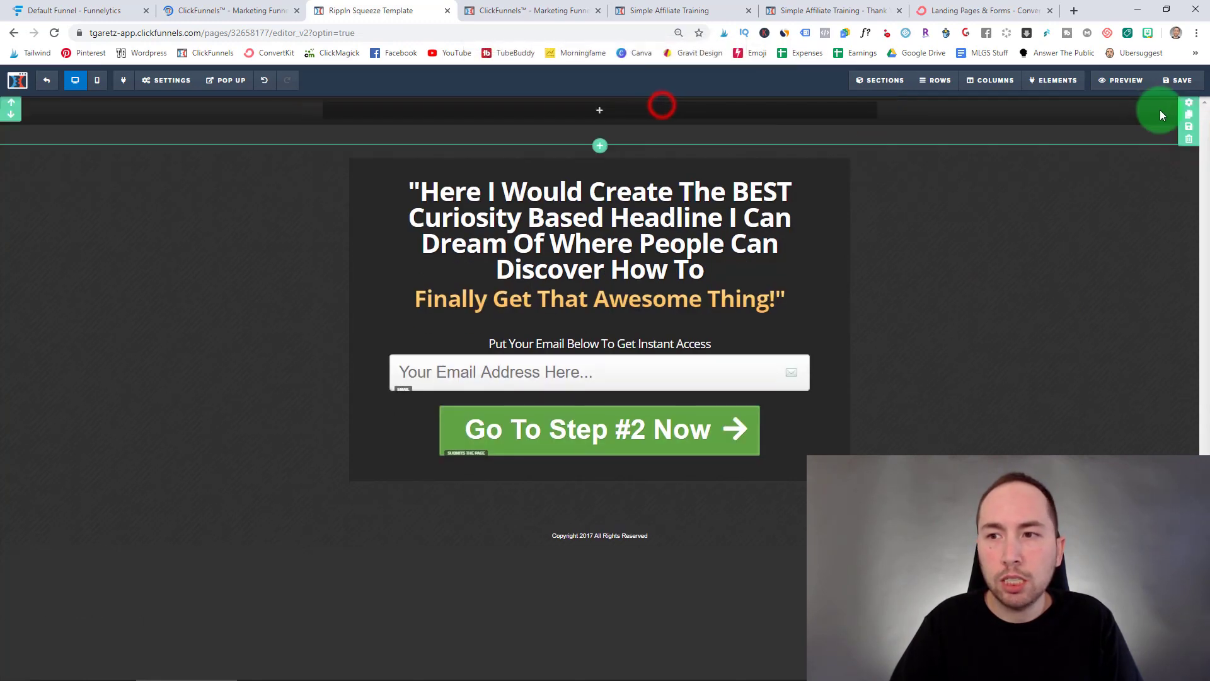
{"action": "left_click", "coordinate": [1189, 138]}
{"action": "left_click", "coordinate": [673, 107]}
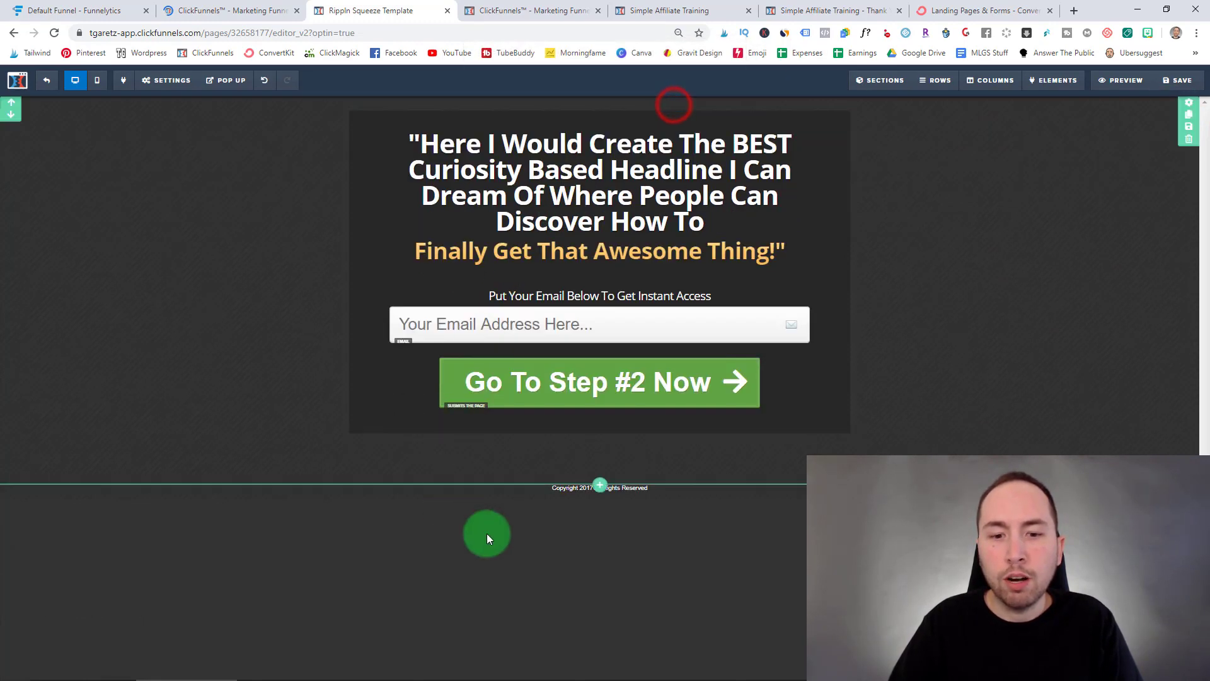
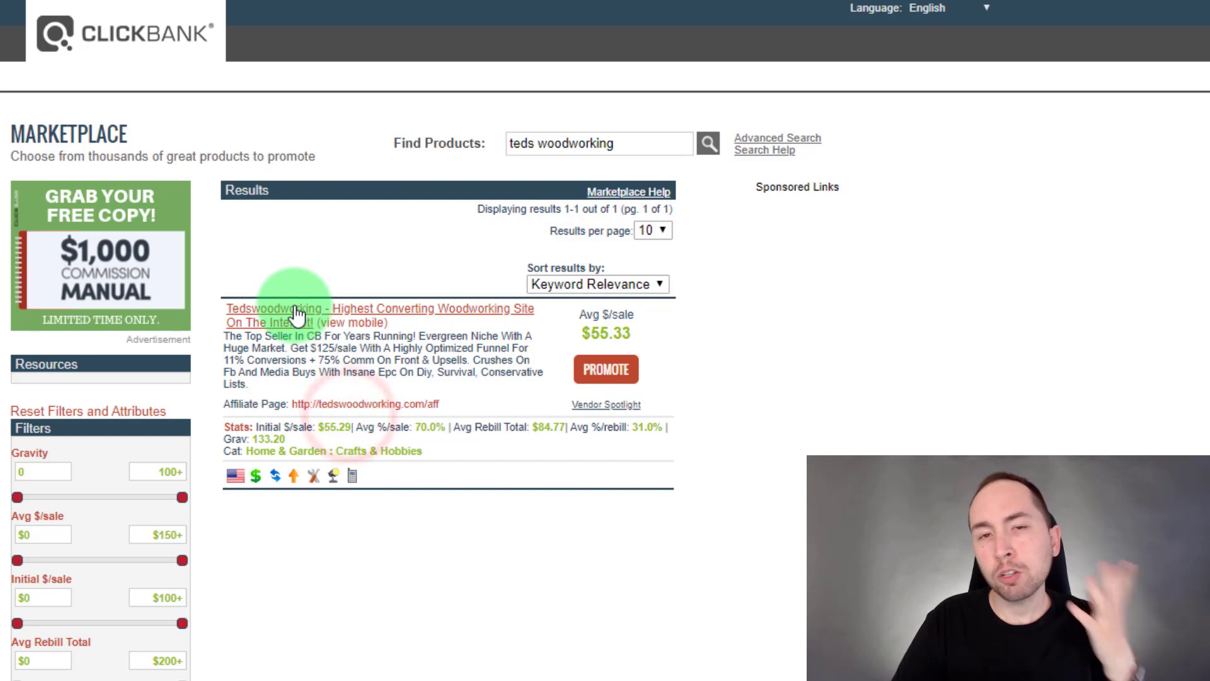
- Open the Ted's Woodworking marketplace listing in a new tab and switch to it
{"action": "right_click", "coordinate": [293, 319]}
{"action": "left_click", "coordinate": [341, 330]}
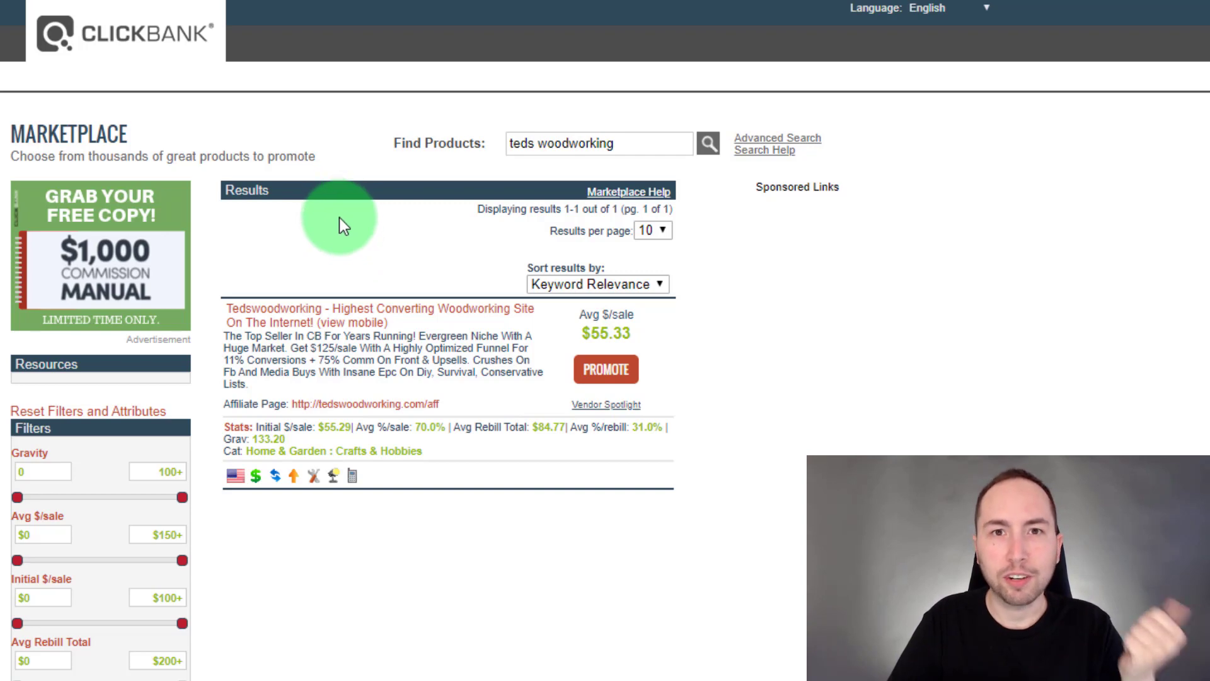
{"action": "left_click", "coordinate": [898, 6]}
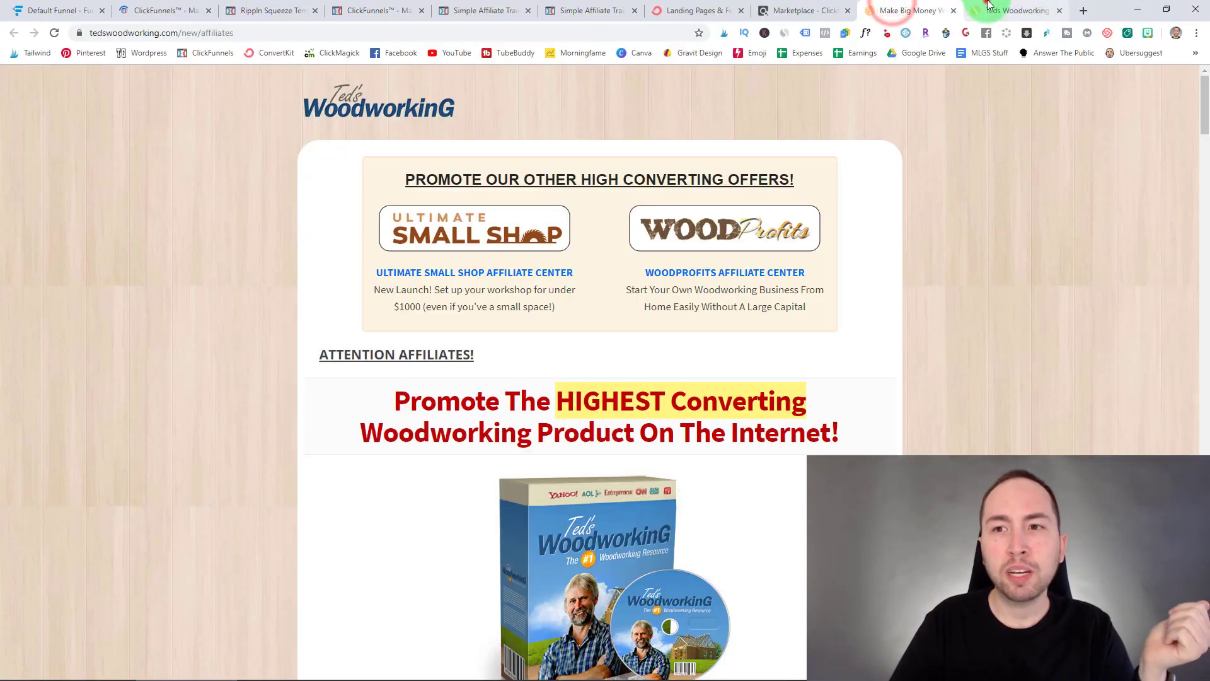
{"action": "left_click", "coordinate": [1002, 10]}
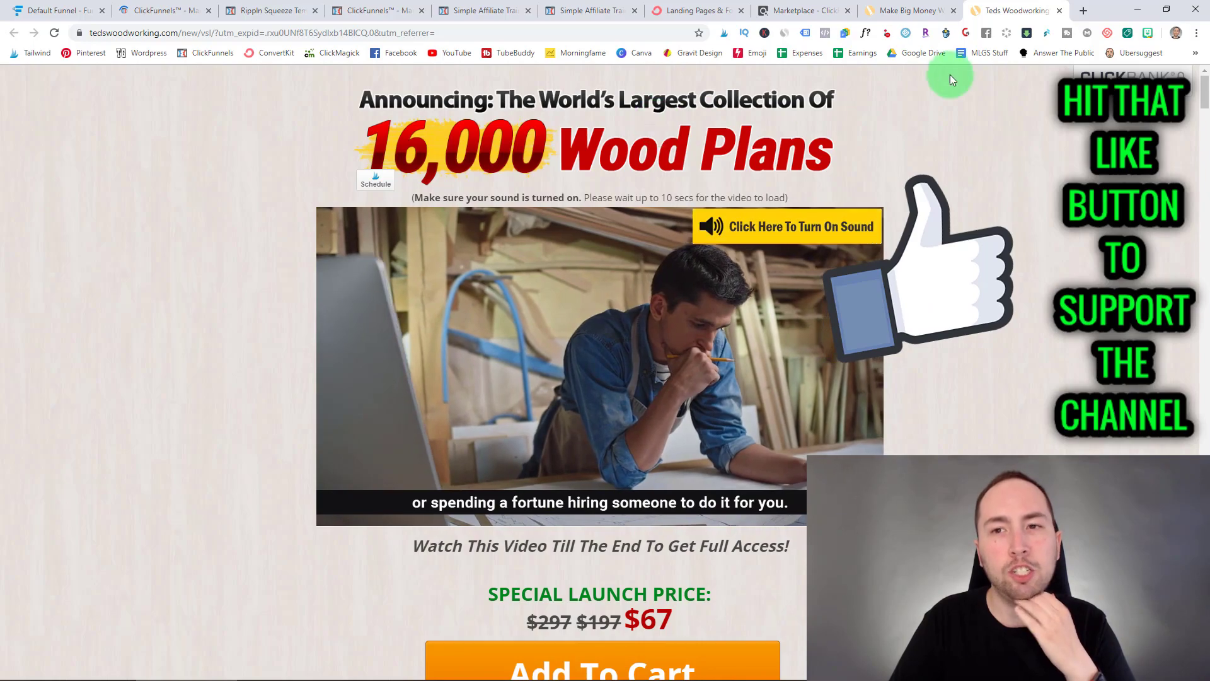
{"action": "left_click", "coordinate": [891, 11]}
{"action": "scroll", "coordinate": [293, 297], "scroll_direction": "down", "scroll_amount": 15}
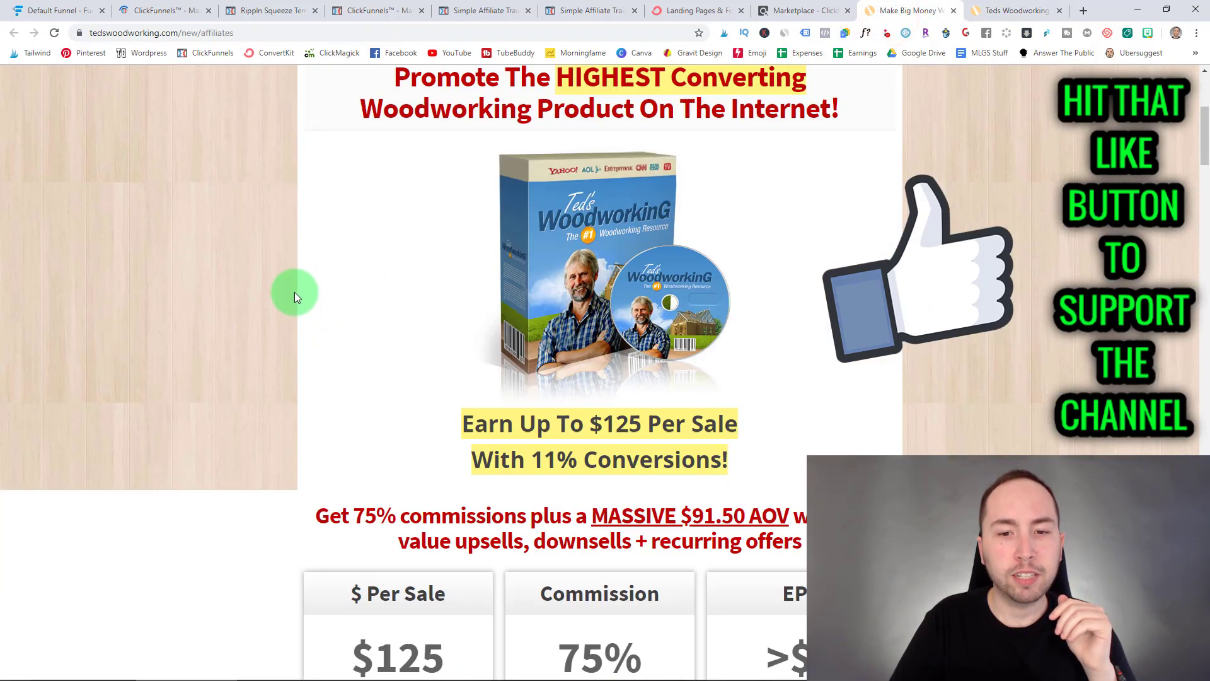
{"action": "scroll", "coordinate": [306, 285], "scroll_direction": "down", "scroll_amount": 20}
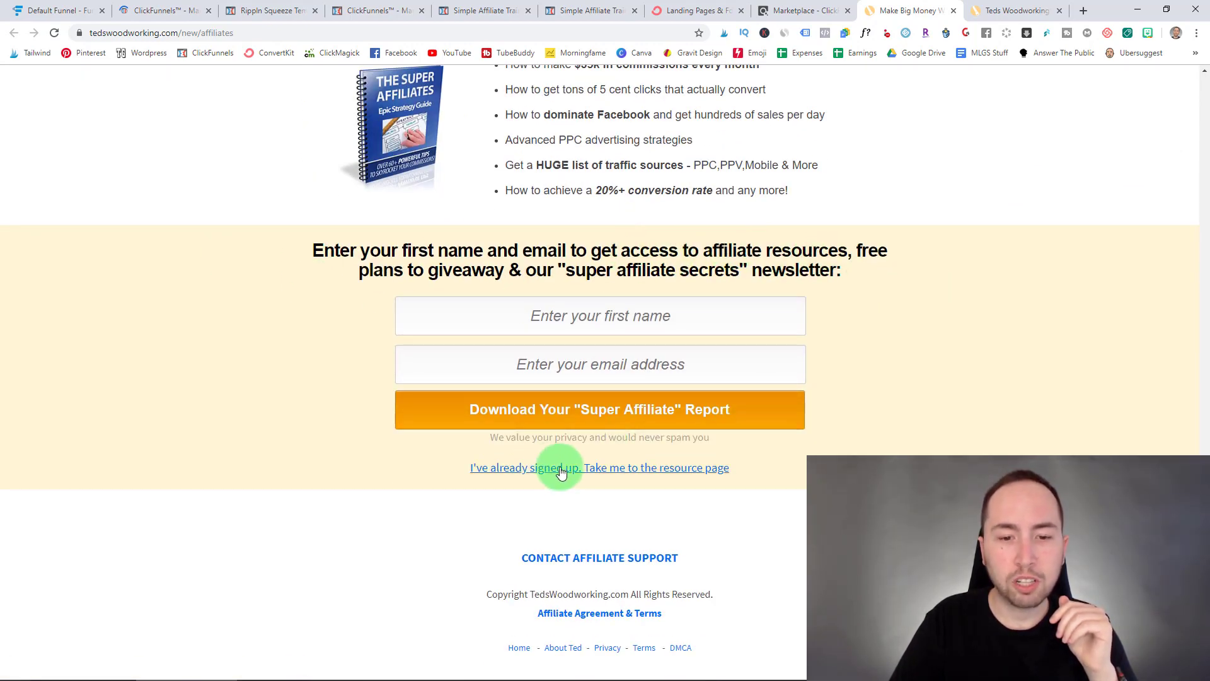
- Go to the affiliate resources page and find the Custom Landing Pages section
{"action": "left_click", "coordinate": [548, 468]}
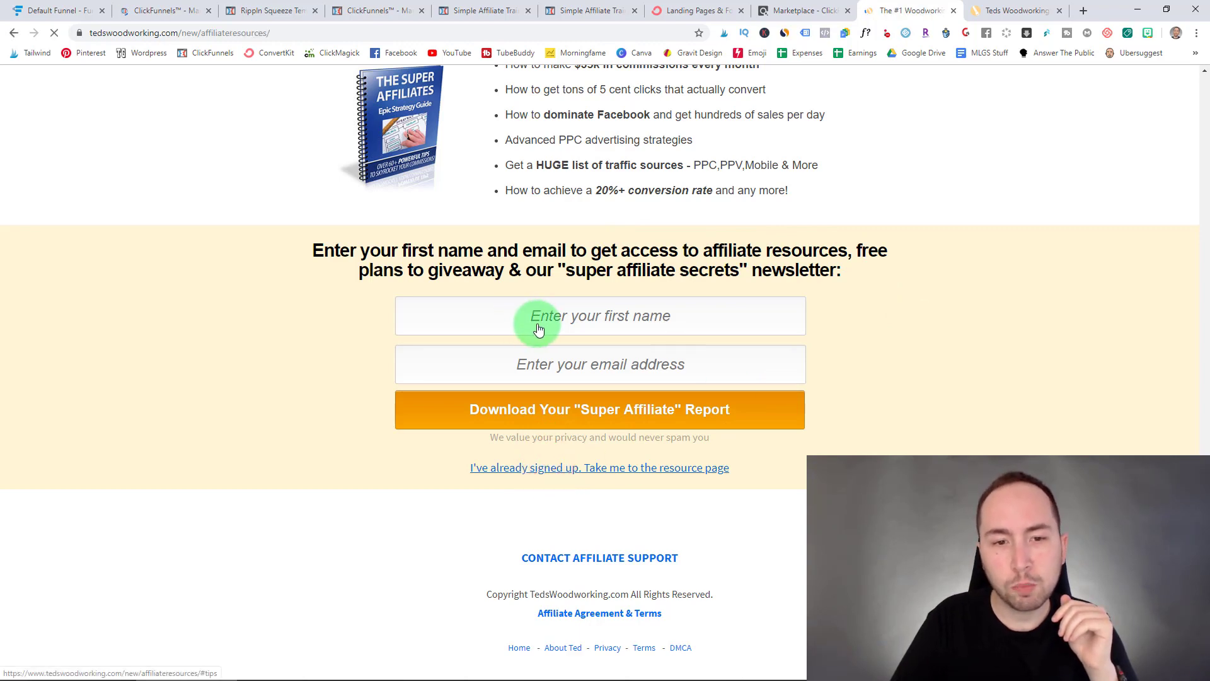
{"action": "scroll", "coordinate": [256, 316], "scroll_direction": "down", "scroll_amount": 5}
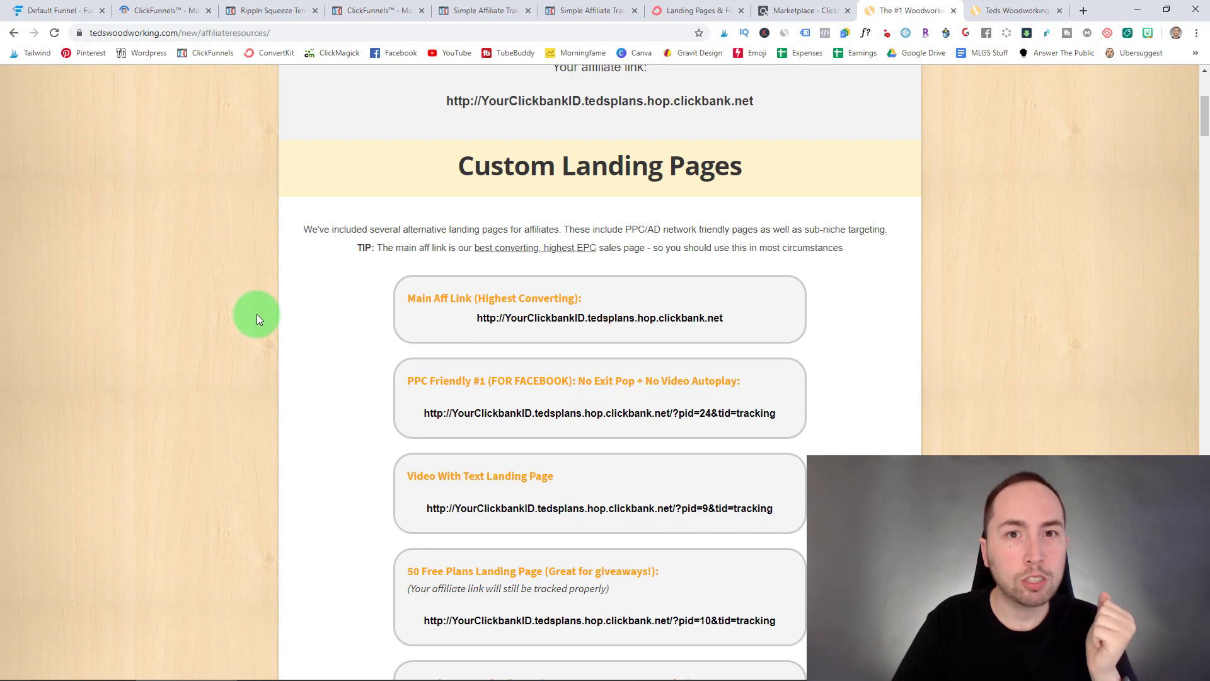
{"action": "scroll", "coordinate": [256, 314], "scroll_direction": "down", "scroll_amount": 2}
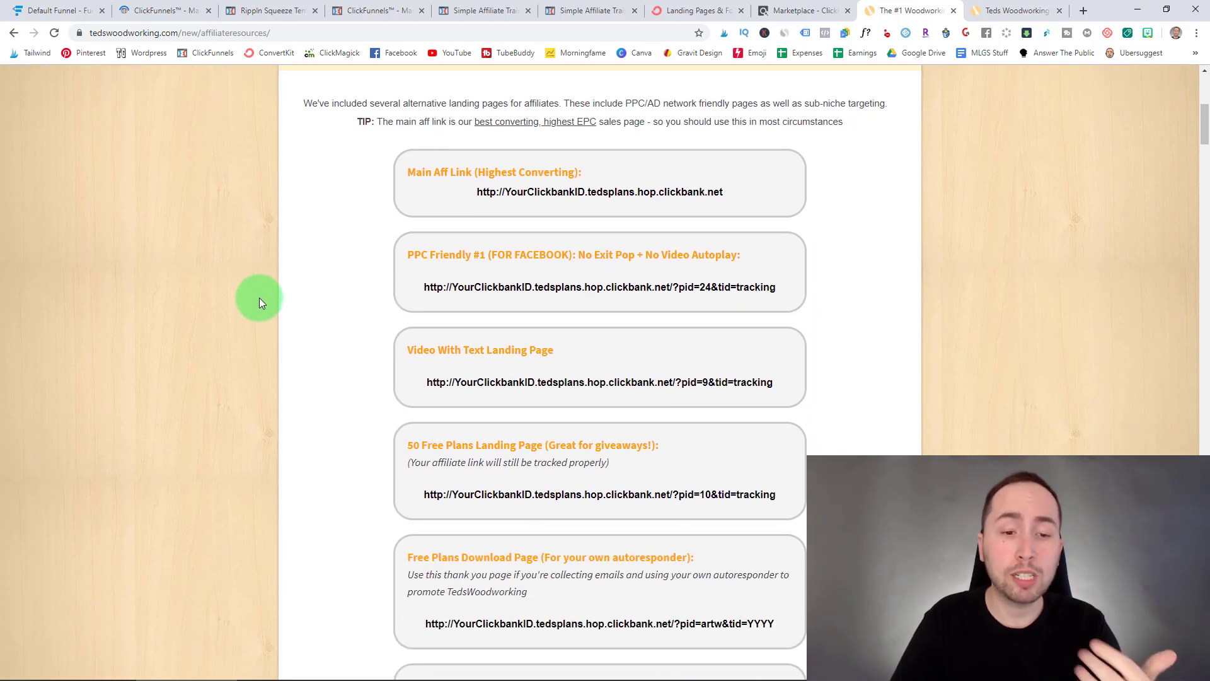
{"action": "scroll", "coordinate": [259, 298], "scroll_direction": "down", "scroll_amount": 2}
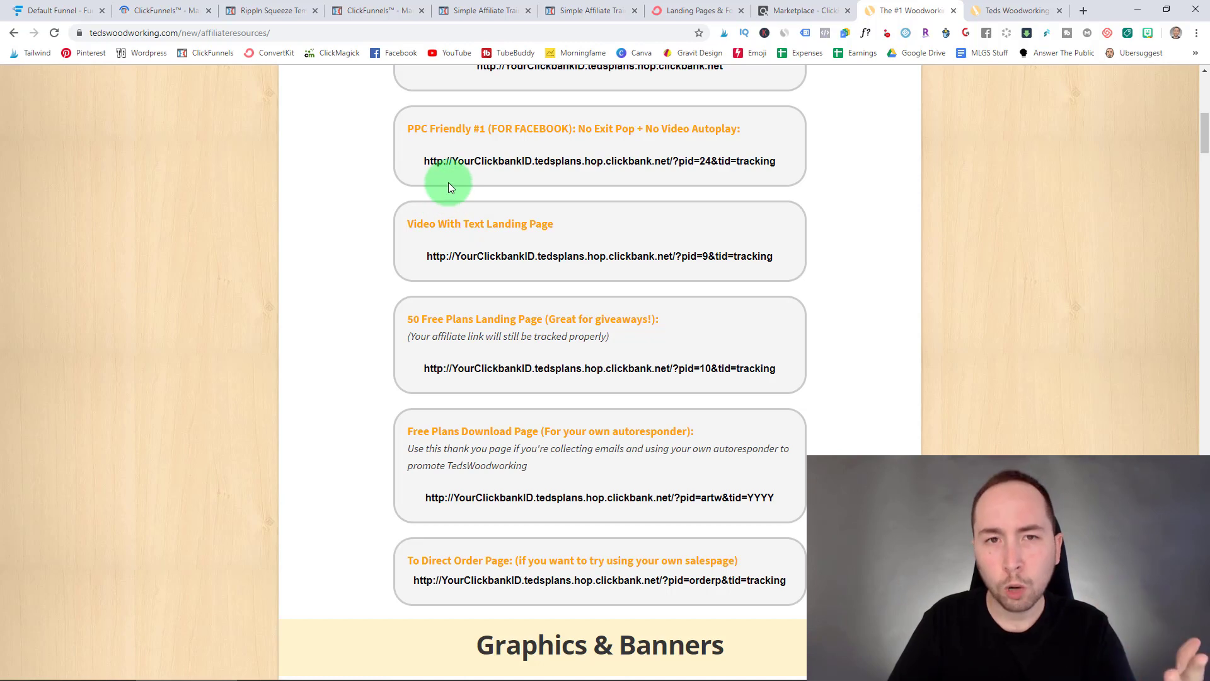
{"action": "scroll", "coordinate": [436, 187], "scroll_direction": "up", "scroll_amount": 1}
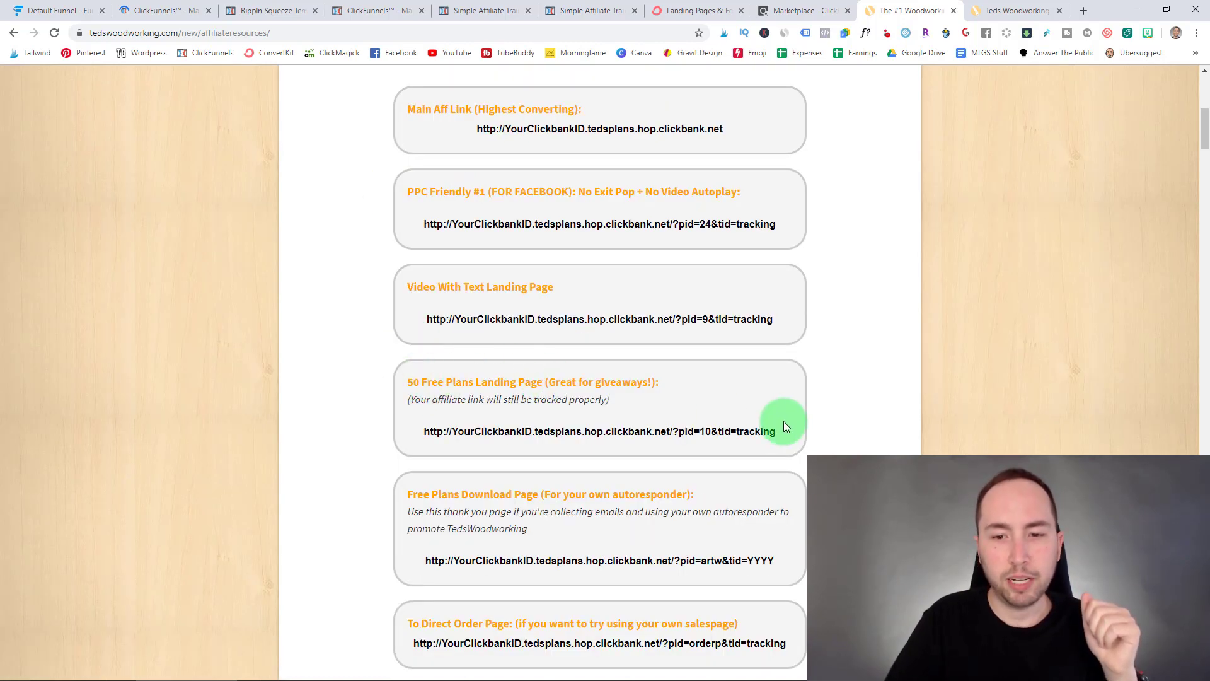
- Copy the 50 Free Plans landing page URL and load it in a new tab
{"action": "left_click_drag", "start_coordinate": [782, 431], "coordinate": [415, 435]}
{"action": "key", "text": "ctrl+c"}
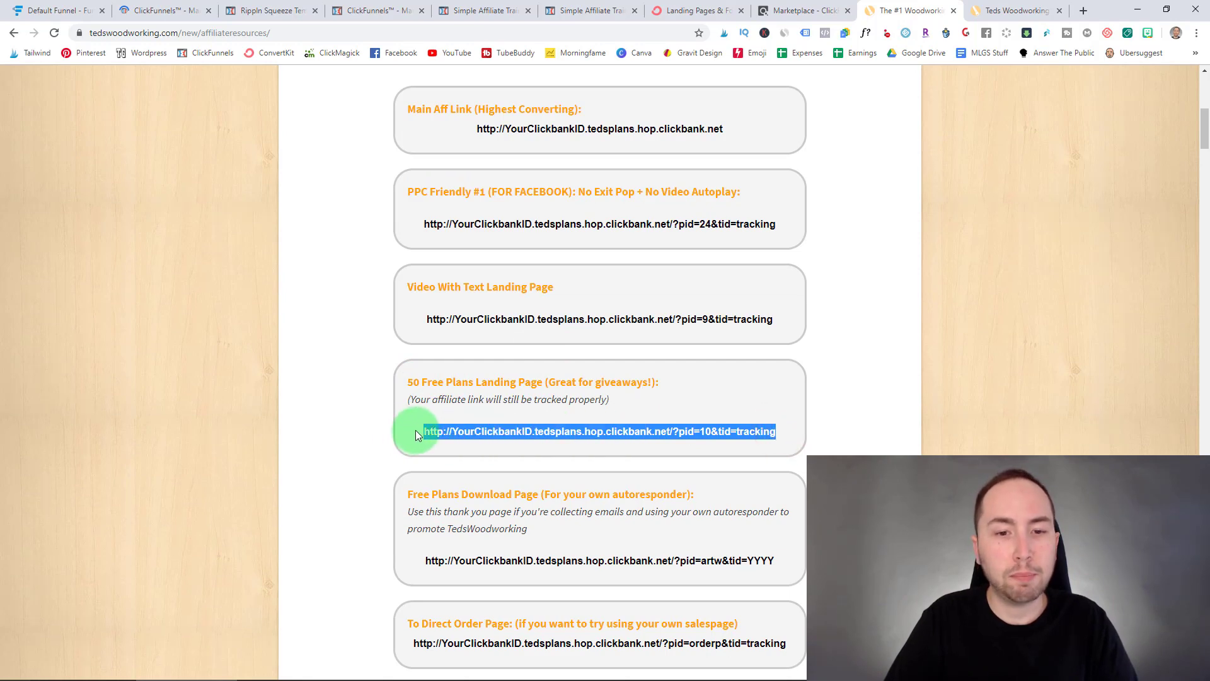
{"action": "key", "text": "ctrl+t"}
{"action": "key", "text": "ctrl+v"}
{"action": "key", "text": "Return"}
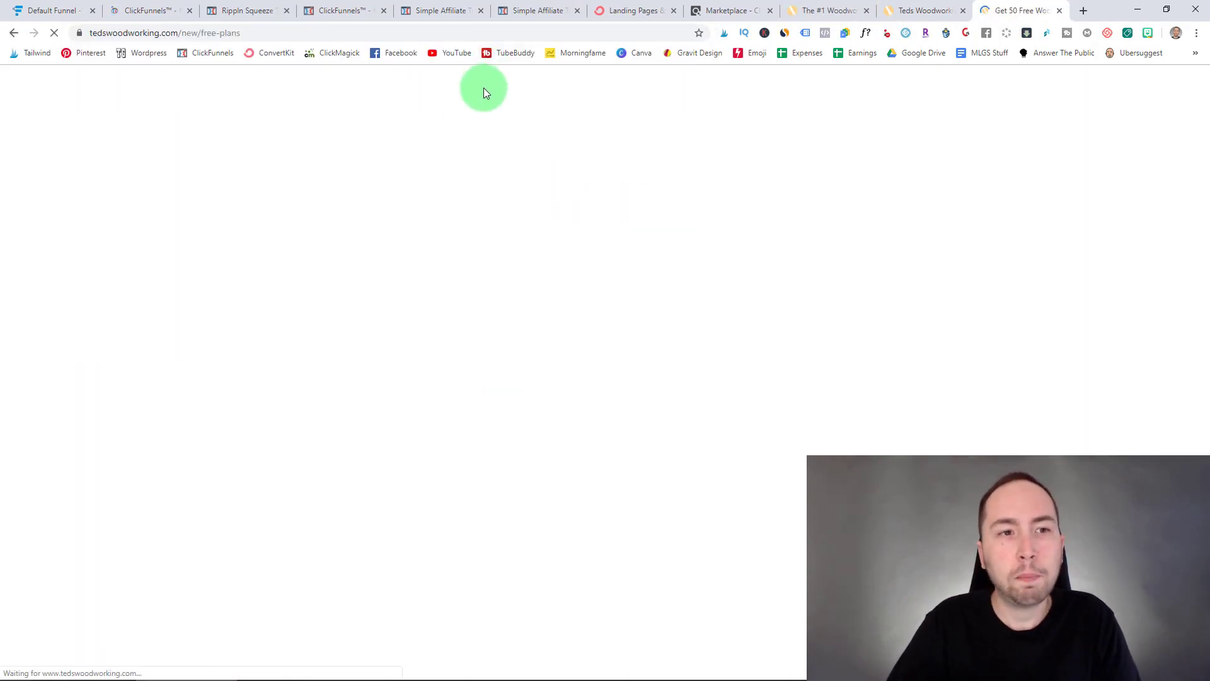
- Replace the squeeze page's main headline with the copied free-plans headline
{"action": "left_click_drag", "start_coordinate": [469, 93], "coordinate": [863, 158]}
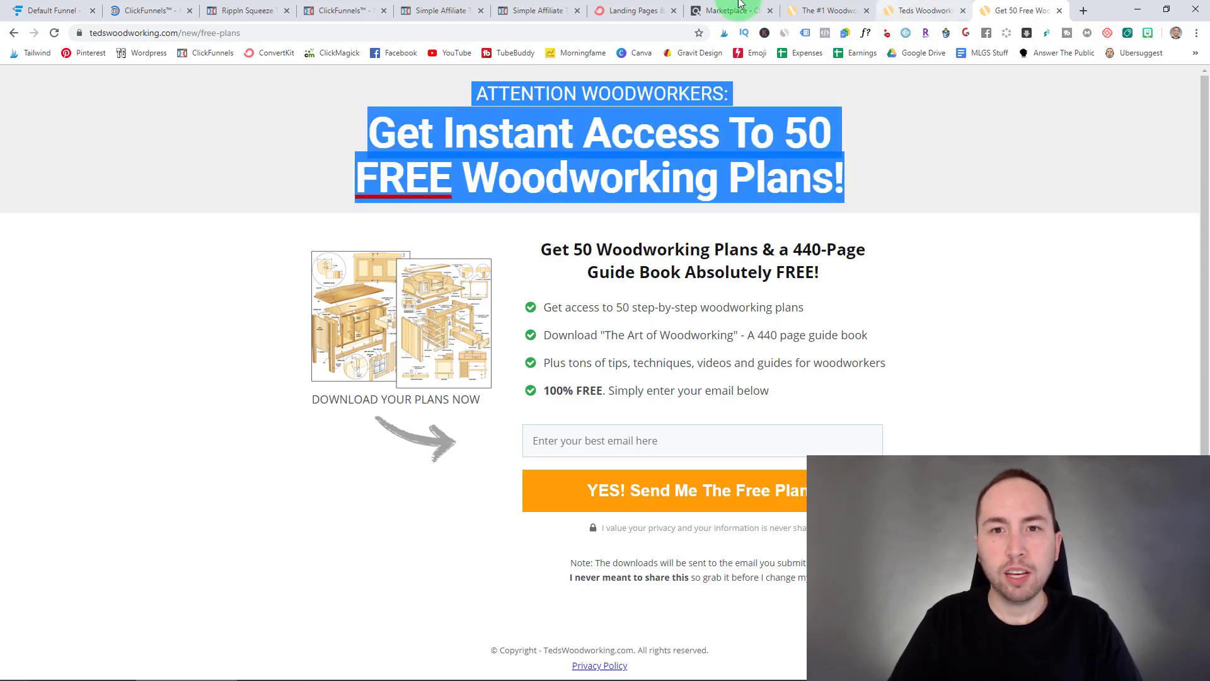
{"action": "left_click", "coordinate": [243, 11]}
{"action": "left_click", "coordinate": [496, 150]}
{"action": "key", "text": "ctrl+a"}
{"action": "key", "text": "ctrl+v"}
{"action": "left_click", "coordinate": [631, 145]}
- Move 'Finally Get That Awesome Thing!' above the headline and remove the 'ATTENTION WOODWORKERS:' line
{"action": "left_click_drag", "start_coordinate": [620, 219], "coordinate": [619, 169]}
{"action": "left_click", "coordinate": [763, 169]}
{"action": "left_click_drag", "start_coordinate": [788, 170], "coordinate": [406, 169]}
{"action": "key", "text": "BackSpace"}
{"action": "left_click", "coordinate": [406, 189]}
- Make 'ATTENTION WOODWORKERS:' the pre-headline text
{"action": "left_click", "coordinate": [710, 145]}
{"action": "triple_click", "coordinate": [713, 137]}
{"action": "key", "text": "ctrl+v"}
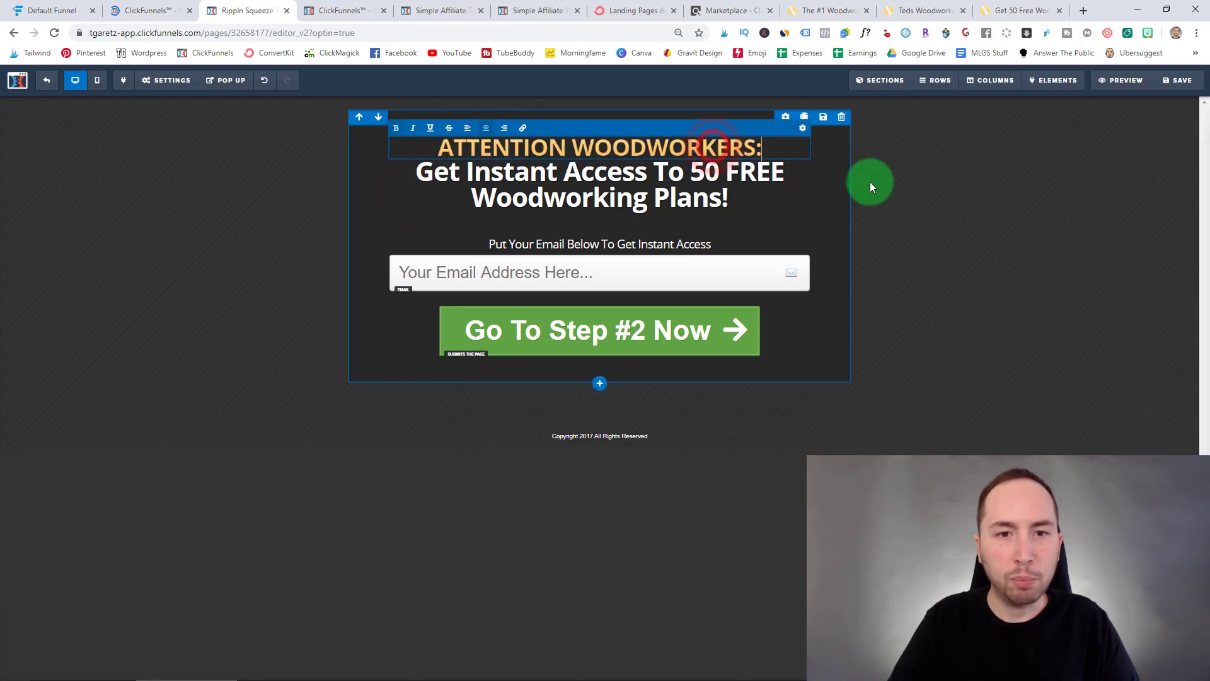
{"action": "left_click", "coordinate": [886, 181]}
{"action": "left_click", "coordinate": [667, 176]}
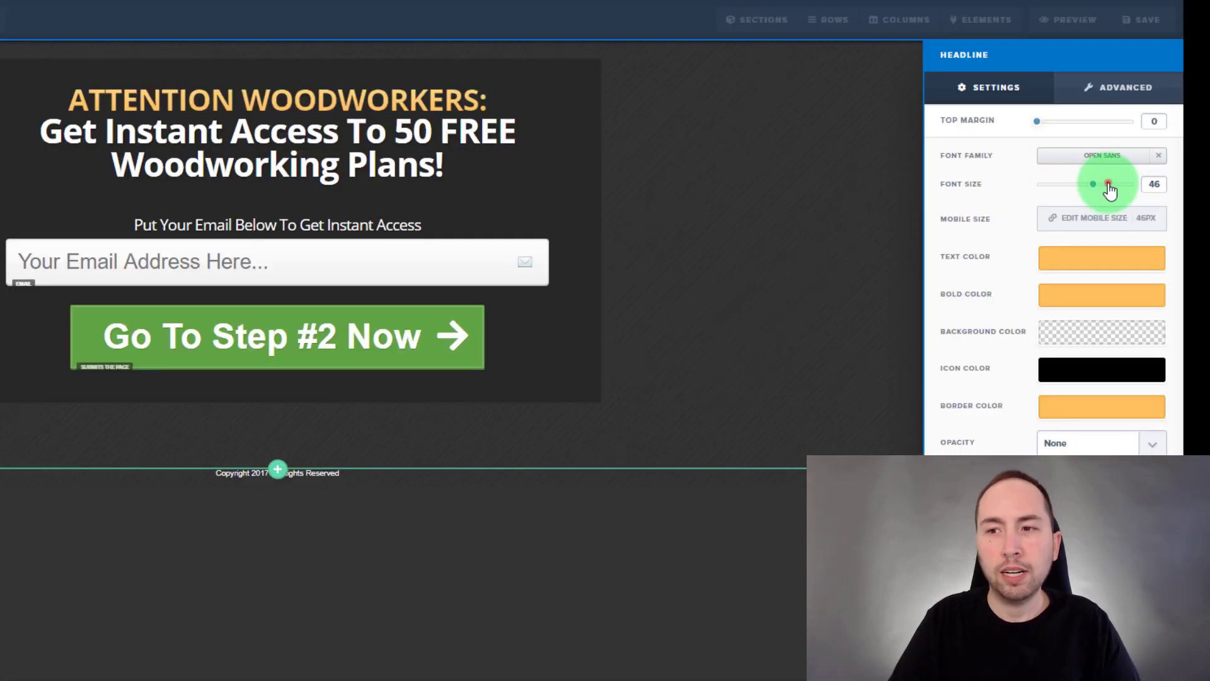
{"action": "left_click", "coordinate": [691, 171]}
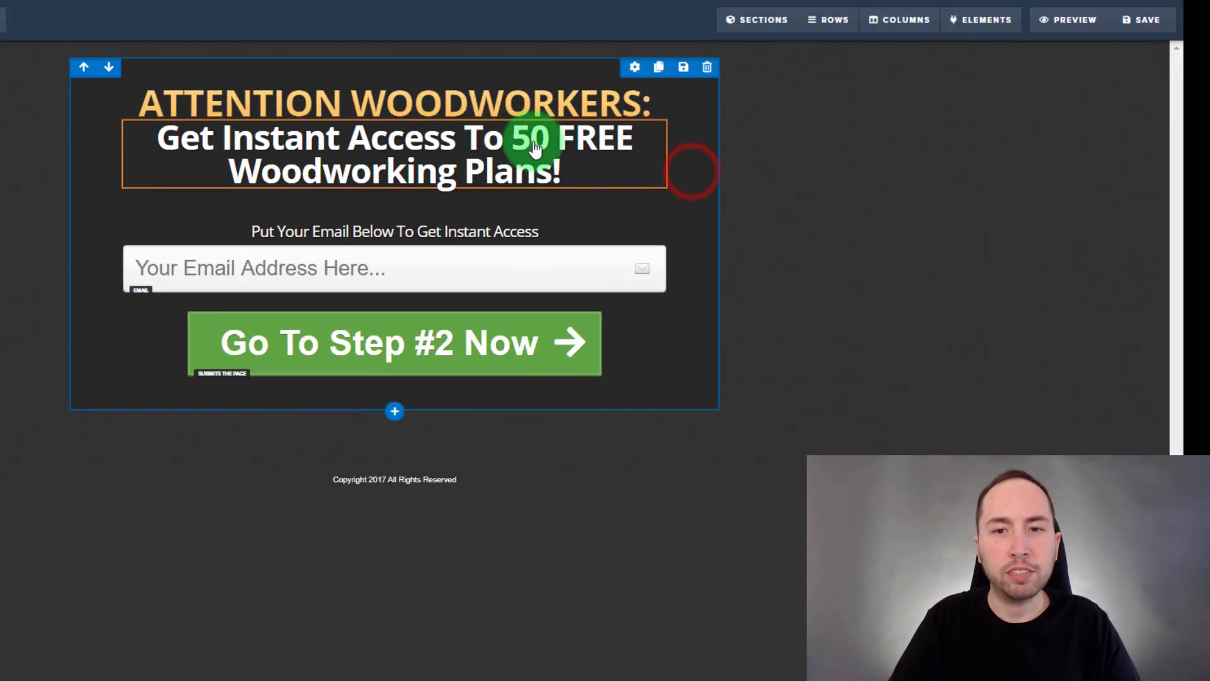
- Give the email prompt more top margin and a larger font, rewording it to 'Enter Your…:'
{"action": "left_click", "coordinate": [614, 112]}
{"action": "left_click", "coordinate": [1055, 121]}
{"action": "left_click_drag", "start_coordinate": [1062, 190], "coordinate": [1073, 188]}
{"action": "left_click", "coordinate": [741, 193]}
{"action": "left_click", "coordinate": [313, 221]}
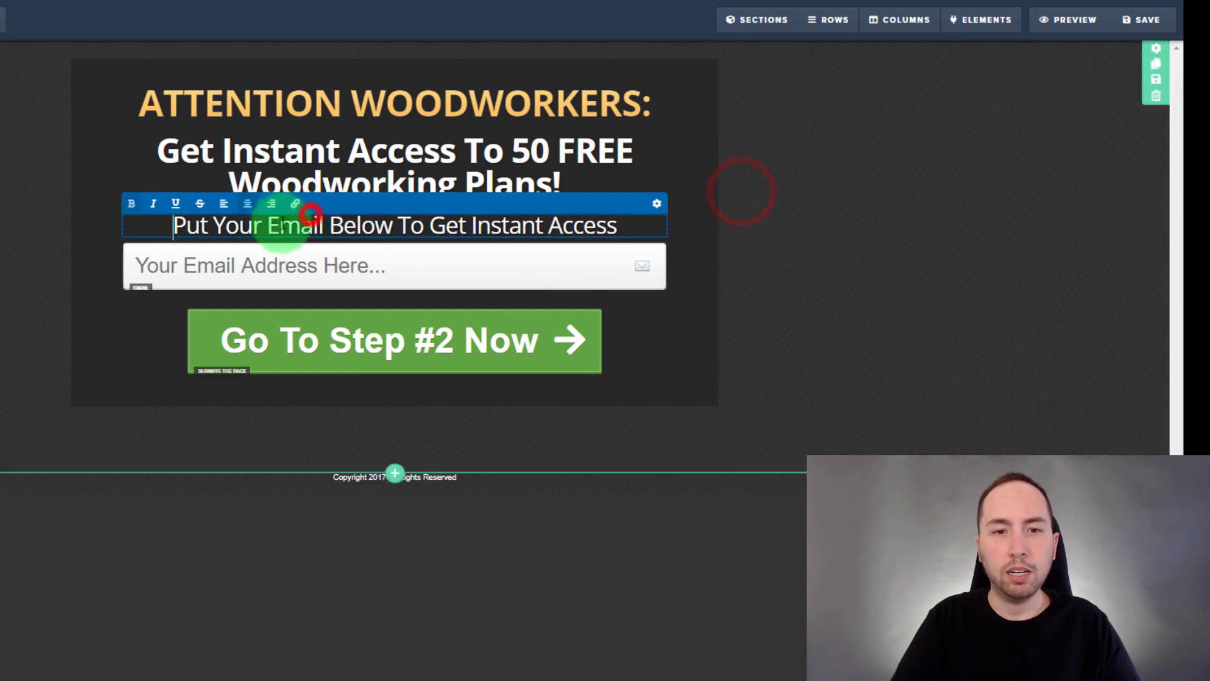
{"action": "left_click_drag", "start_coordinate": [267, 225], "coordinate": [167, 221]}
{"action": "type", "text": "Enter Your"}
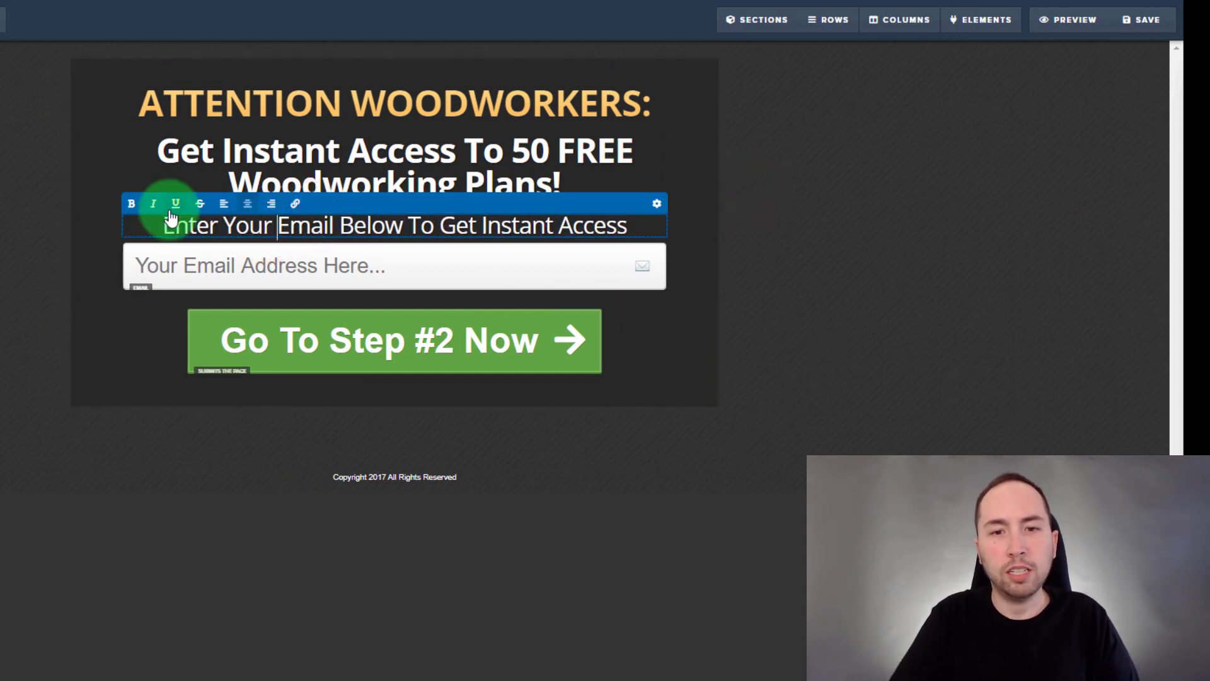
{"action": "left_click", "coordinate": [670, 232]}
{"action": "left_click", "coordinate": [653, 234]}
{"action": "type", "text": ":"}
{"action": "left_click", "coordinate": [687, 253]}
- Select the submit button and review its on-click action
{"action": "left_click", "coordinate": [623, 258]}
{"action": "left_click", "coordinate": [611, 235]}
{"action": "left_click", "coordinate": [1041, 245]}
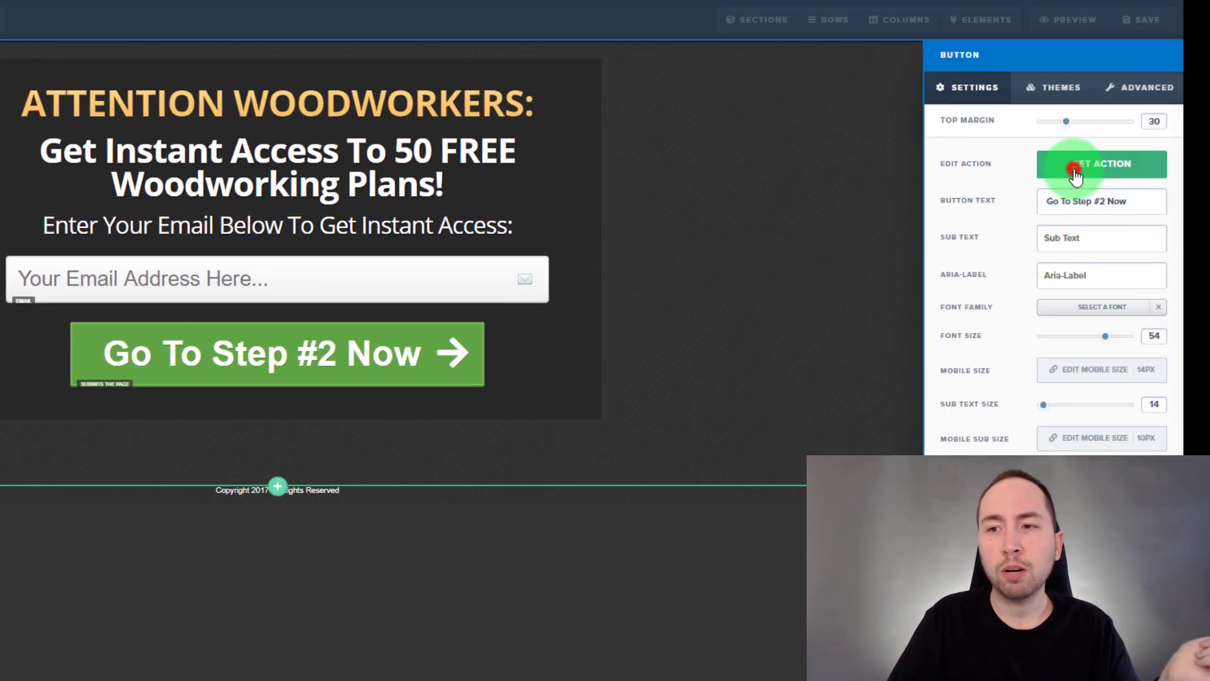
{"action": "left_click", "coordinate": [1076, 166]}
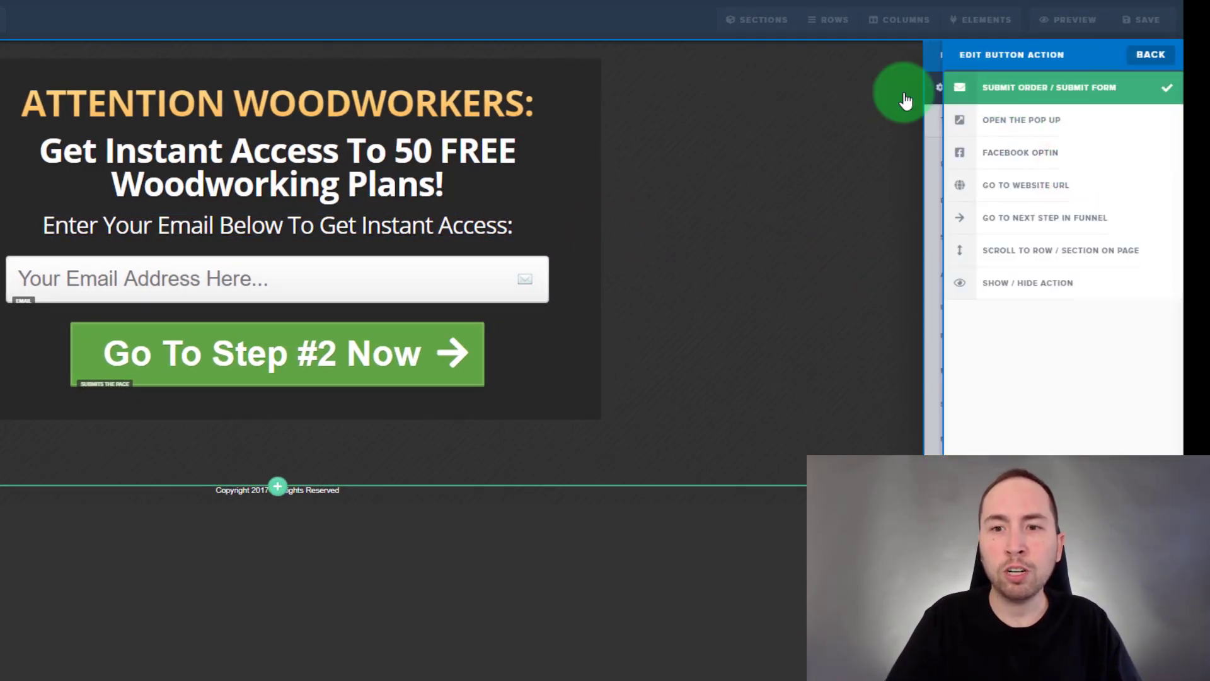
{"action": "left_click", "coordinate": [723, 287]}
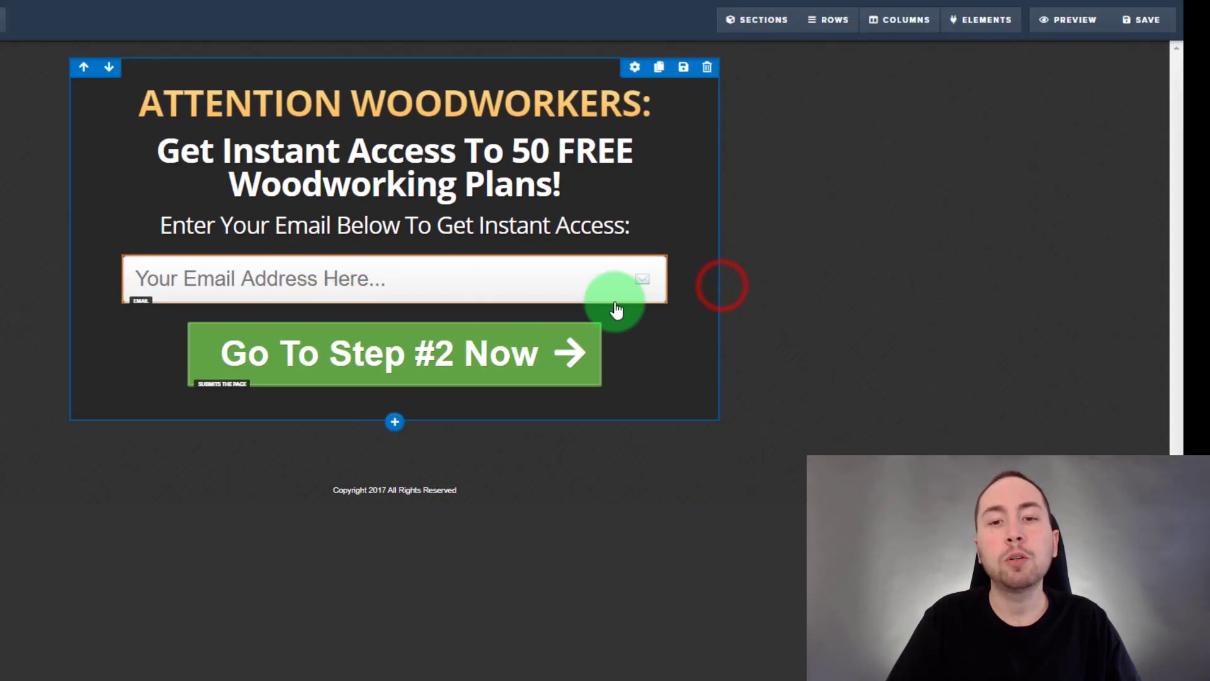
- Set the submit button background to orange and its width to Fill Width
{"action": "left_click", "coordinate": [458, 365]}
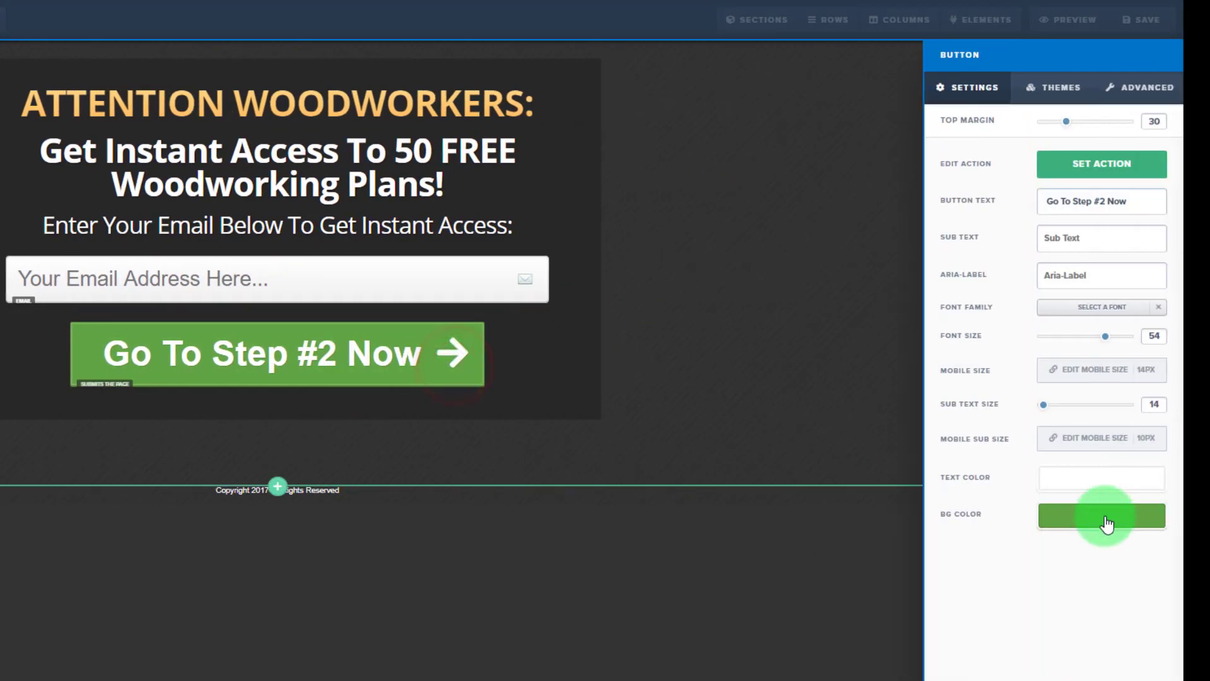
{"action": "left_click", "coordinate": [1103, 515]}
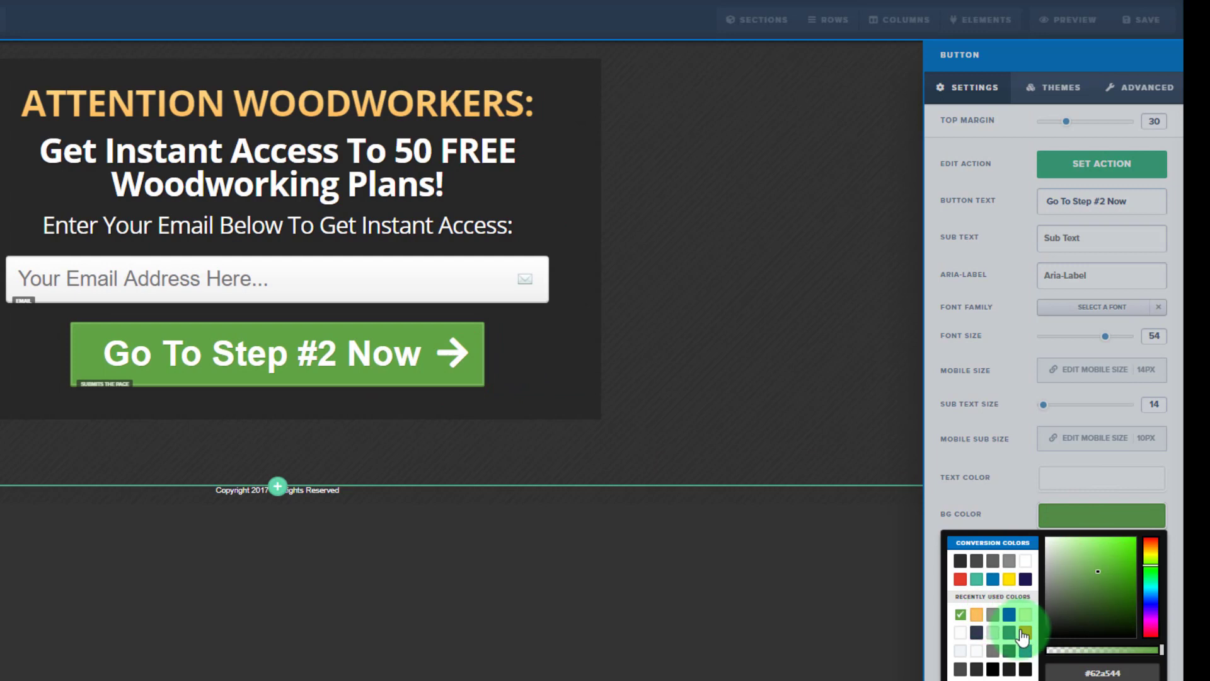
{"action": "left_click", "coordinate": [1024, 634]}
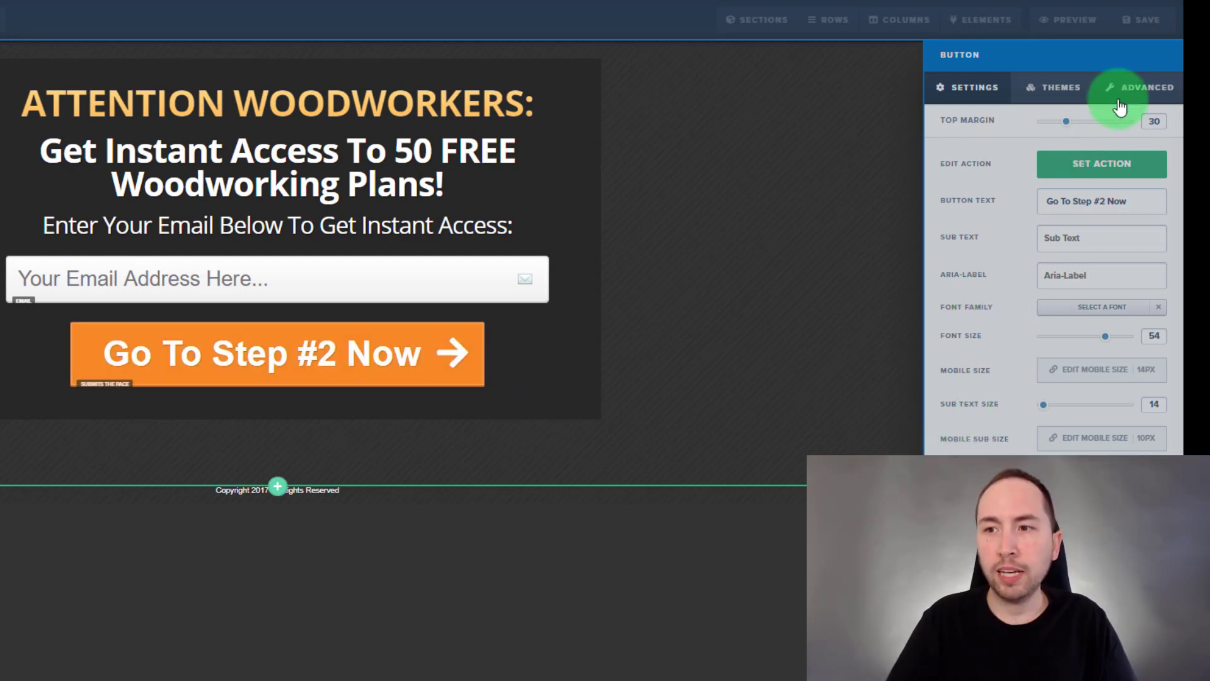
{"action": "left_click", "coordinate": [1119, 87]}
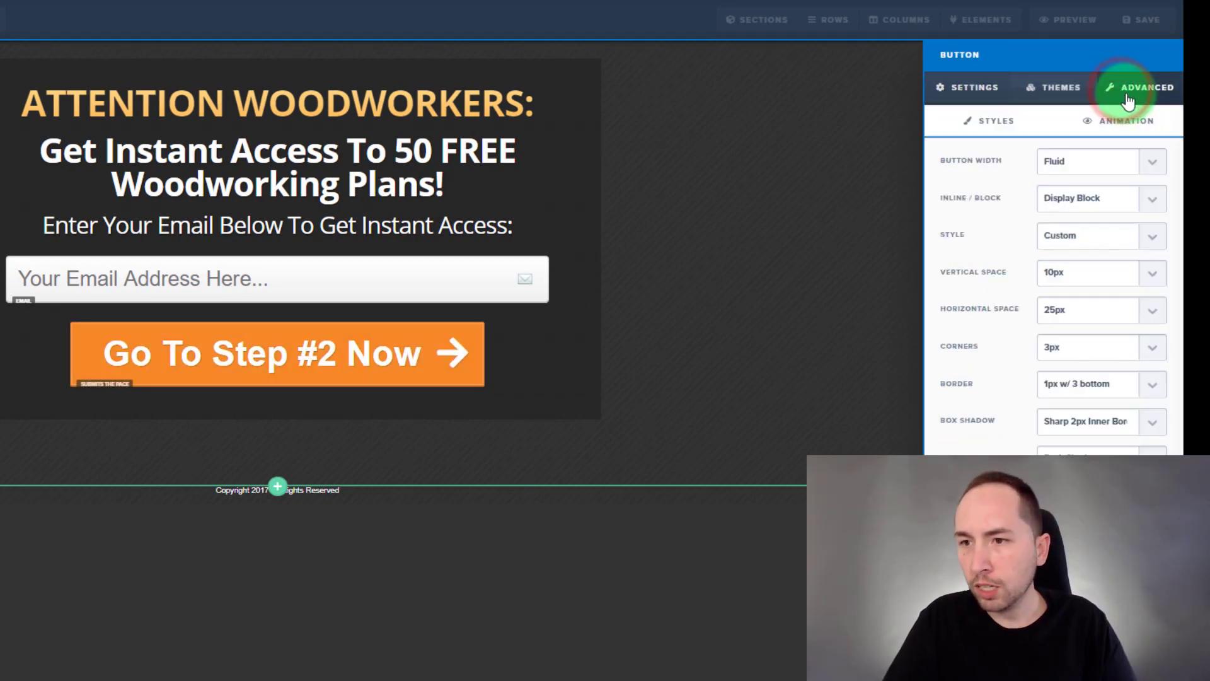
{"action": "left_click", "coordinate": [1101, 182]}
{"action": "left_click", "coordinate": [1069, 193]}
{"action": "left_click", "coordinate": [822, 232]}
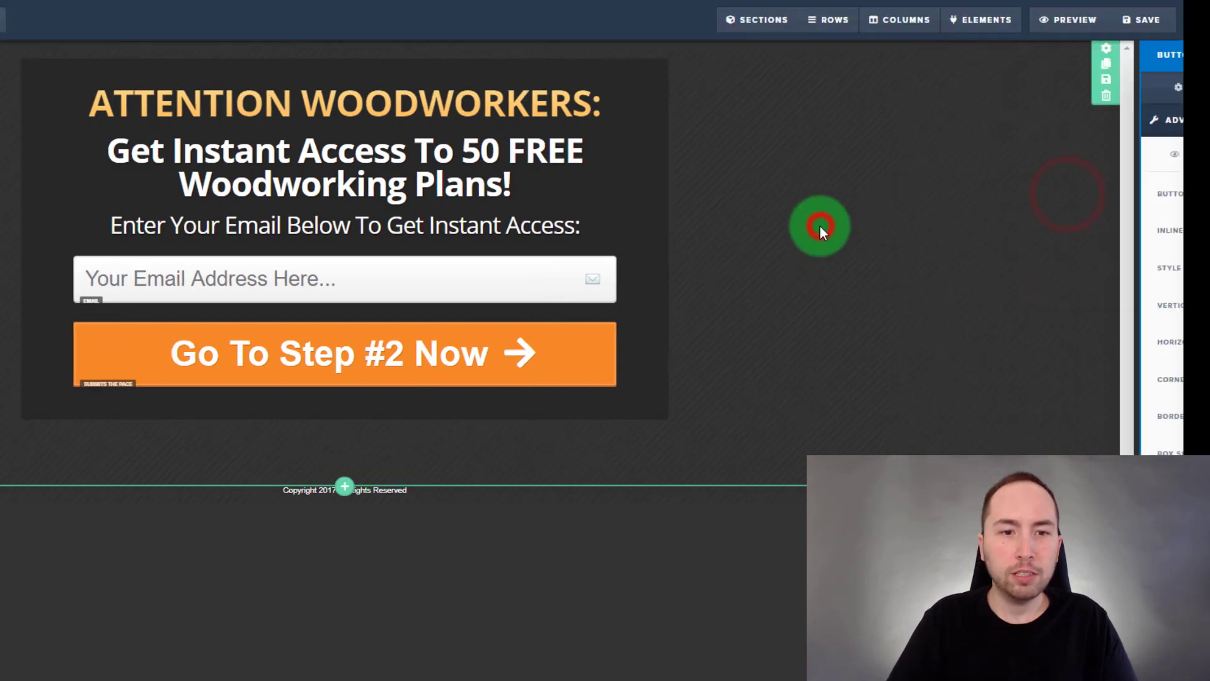
- Label the button 'YES! Send Me My 50 FREE WoodWoodworking Plans'
{"action": "left_click", "coordinate": [396, 375]}
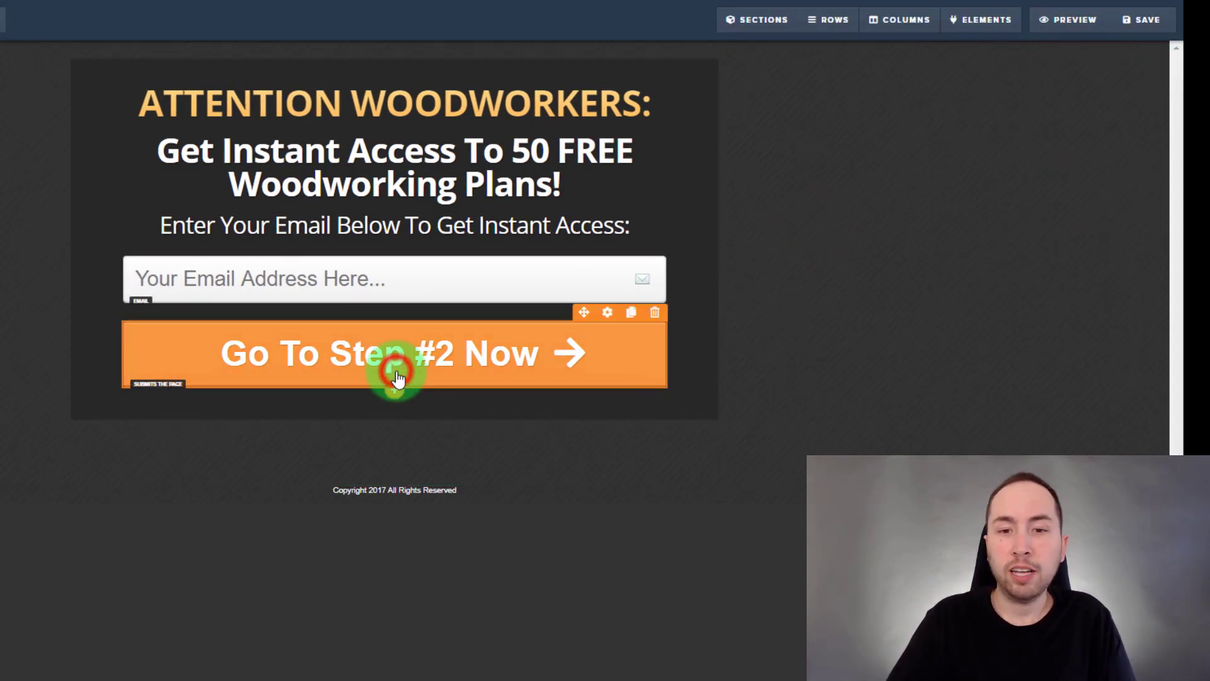
{"action": "triple_click", "coordinate": [1100, 202]}
{"action": "type", "text": "YES! Send "}
{"action": "type", "text": "Me My "}
{"action": "type", "text": "FREE WoodW"}
{"action": "type", "text": "oodworking Plans"}
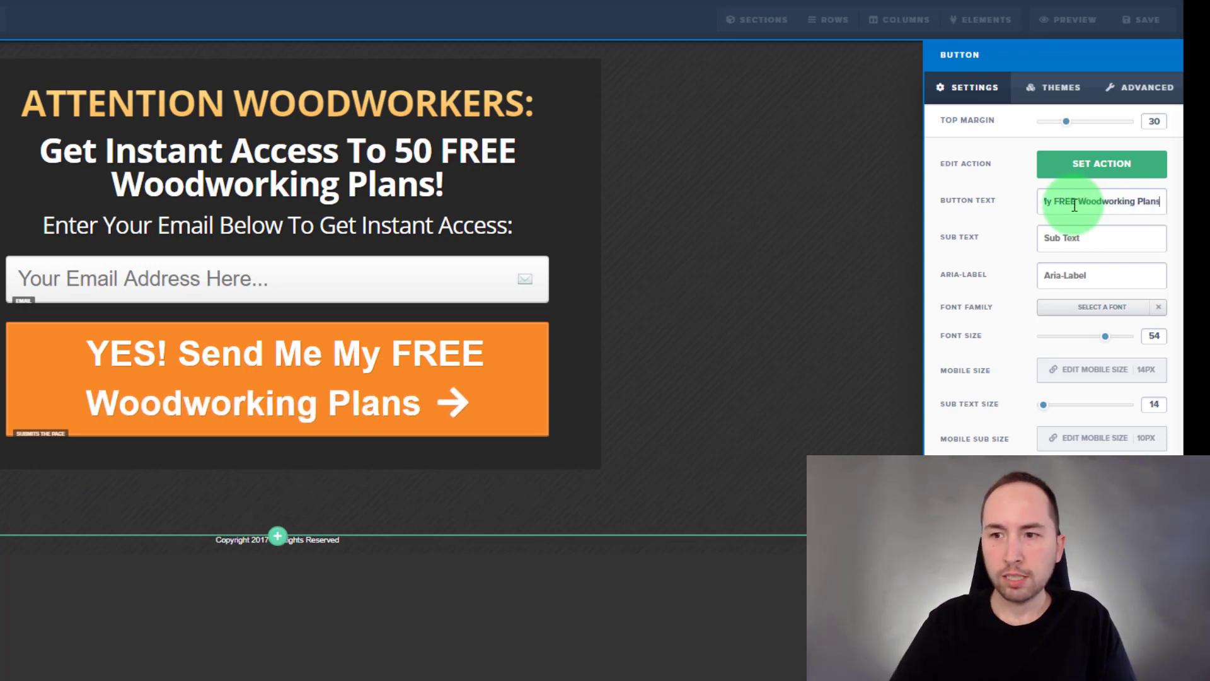
{"action": "left_click", "coordinate": [1054, 199]}
{"action": "type", "text": "50  FREE"}
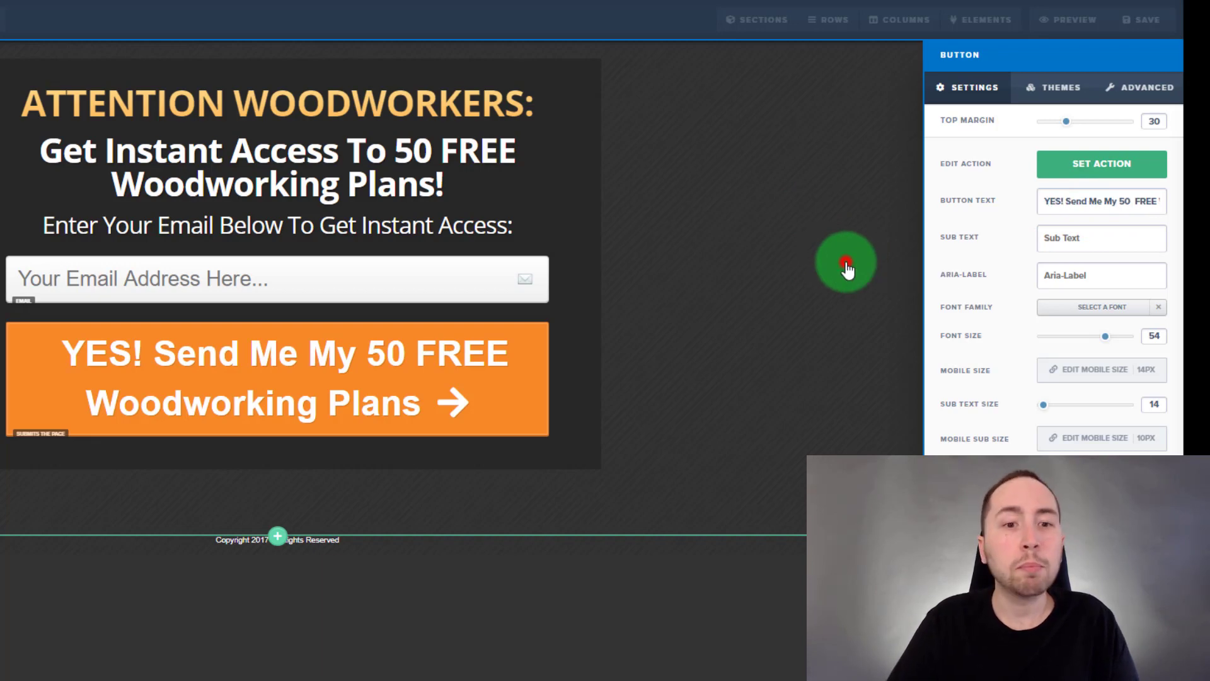
{"action": "left_click", "coordinate": [845, 265]}
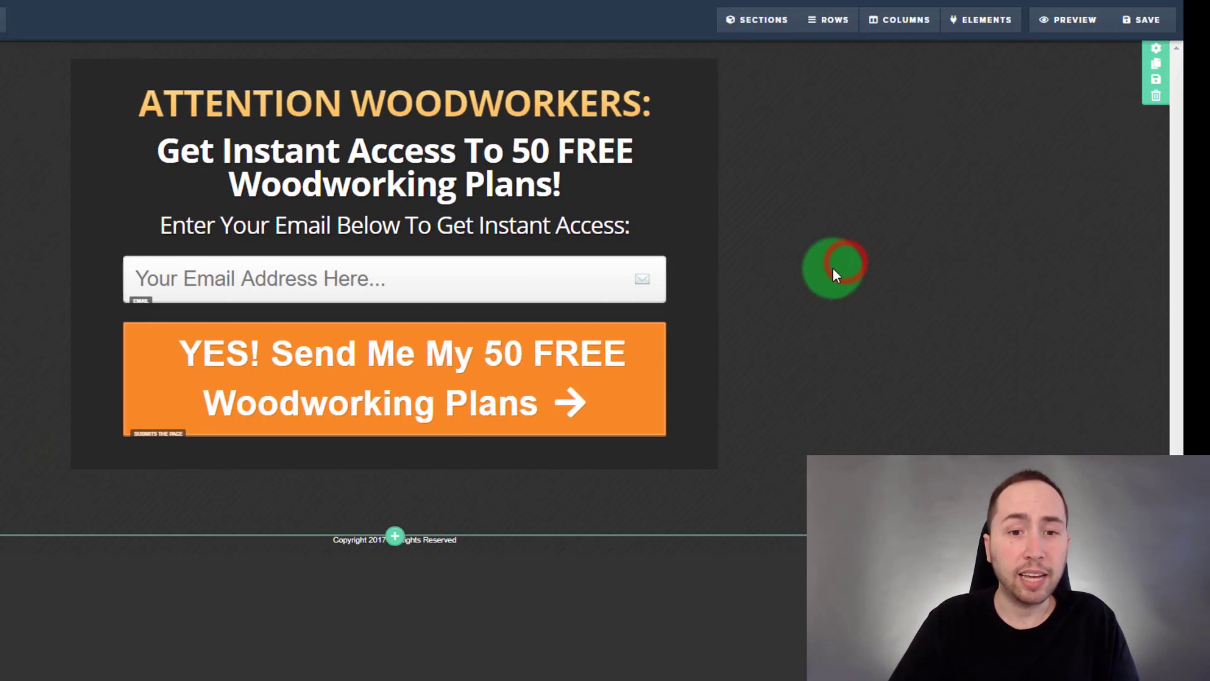
- Change the button text to 'Get Instant Access' with Uppercase text transform
{"action": "left_click", "coordinate": [470, 355]}
{"action": "triple_click", "coordinate": [1075, 203]}
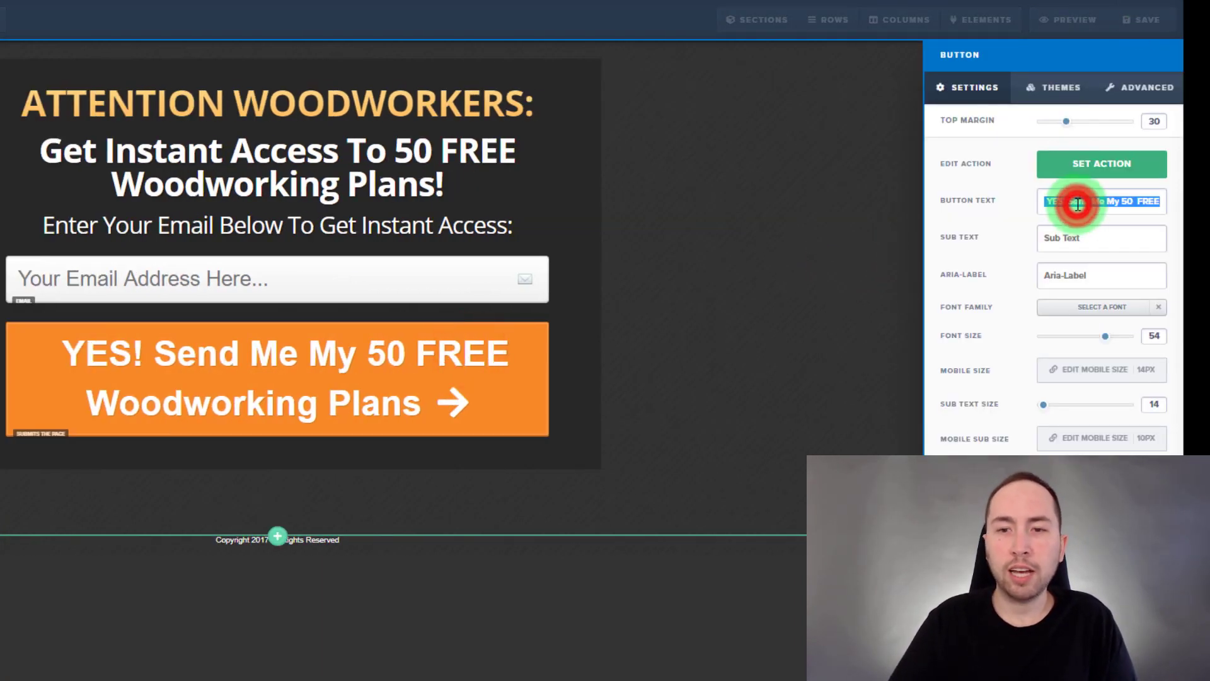
{"action": "type", "text": "Get Instant Access"}
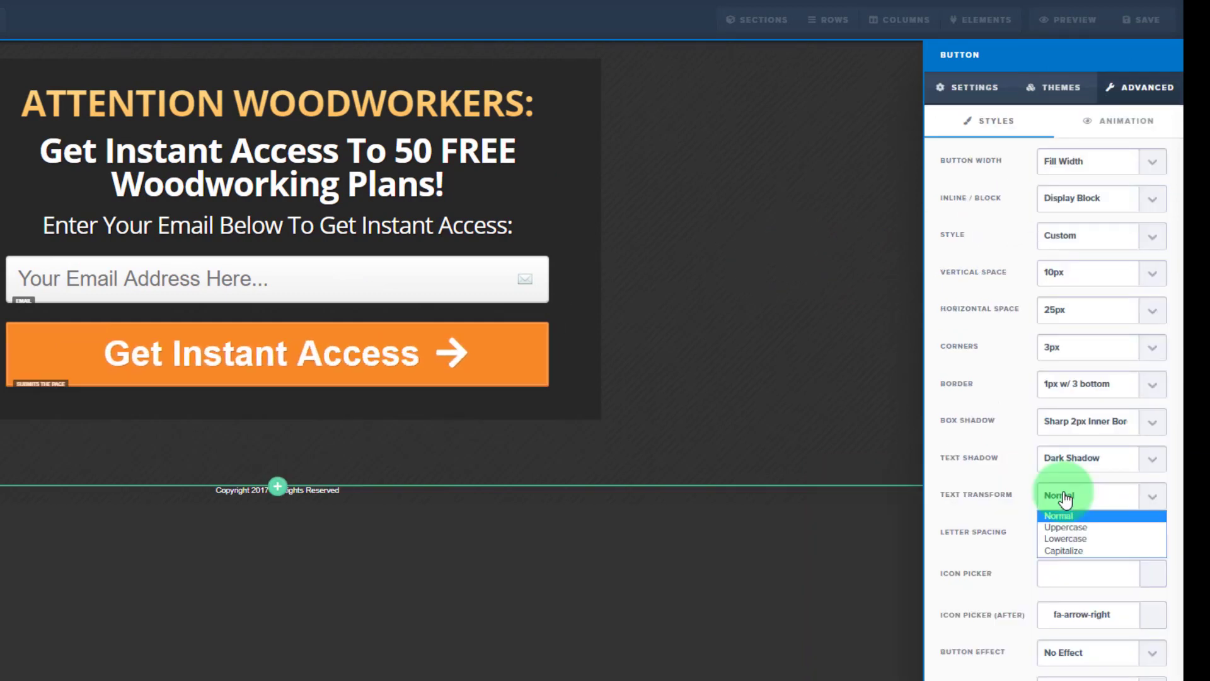
{"action": "left_click", "coordinate": [1075, 524]}
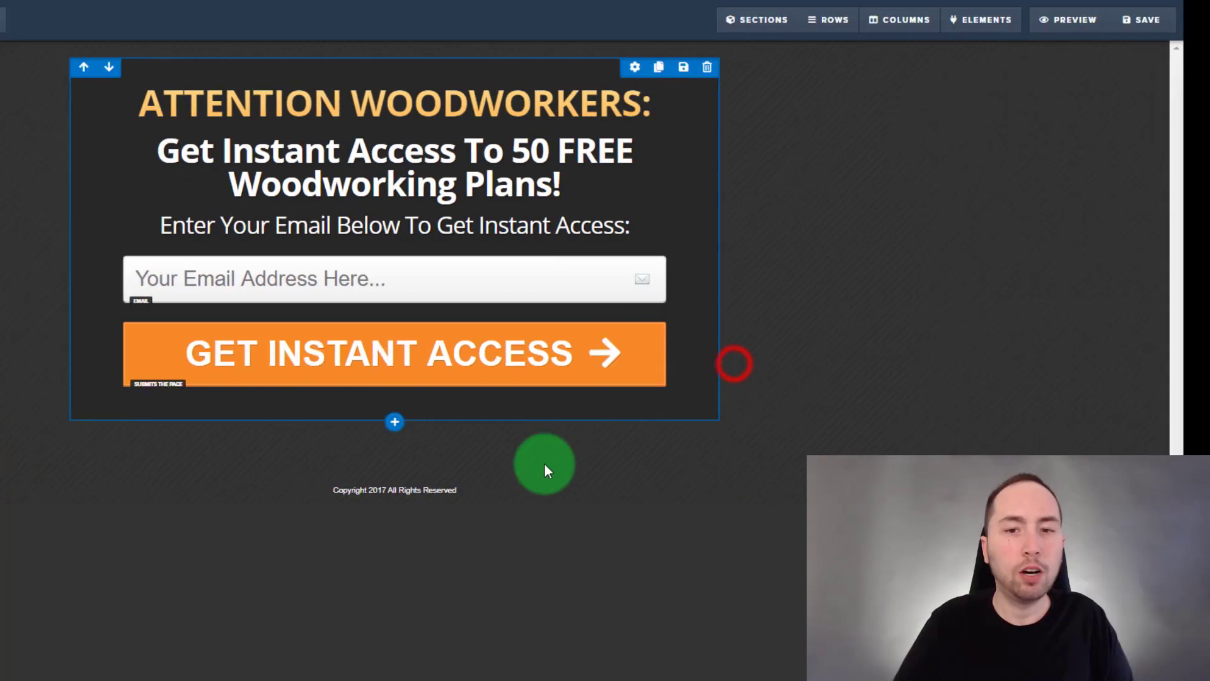
{"action": "left_click", "coordinate": [574, 358]}
{"action": "left_click", "coordinate": [668, 271]}
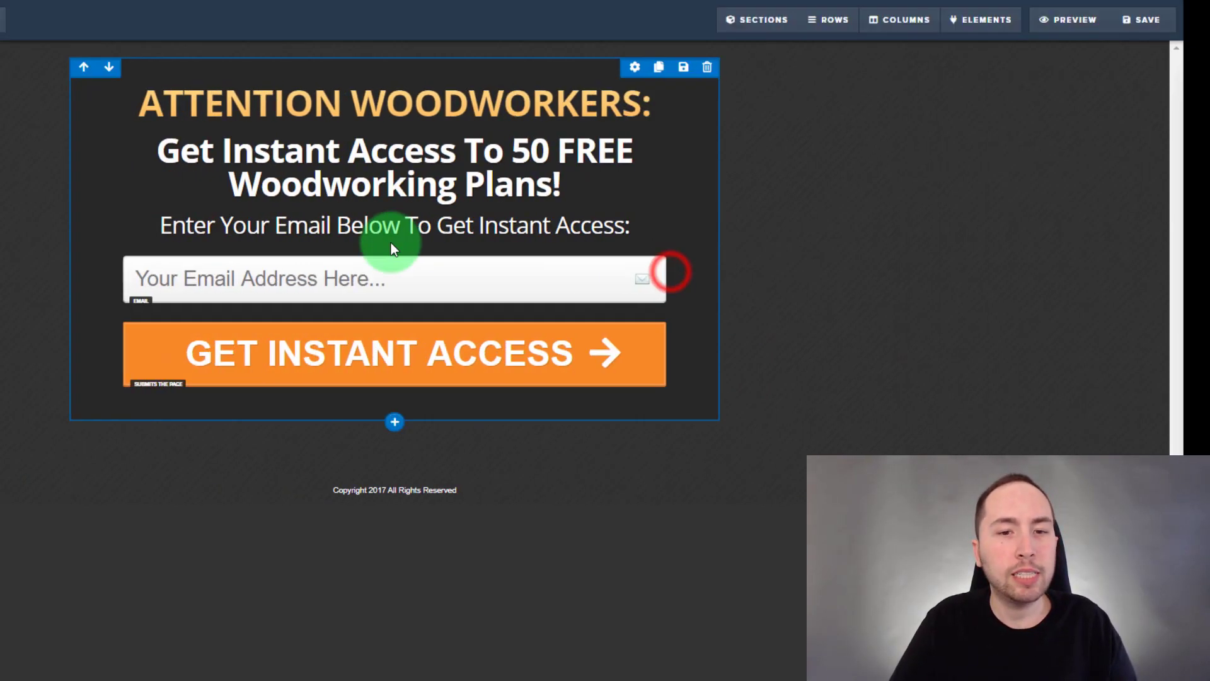
{"action": "double_click", "coordinate": [375, 221]}
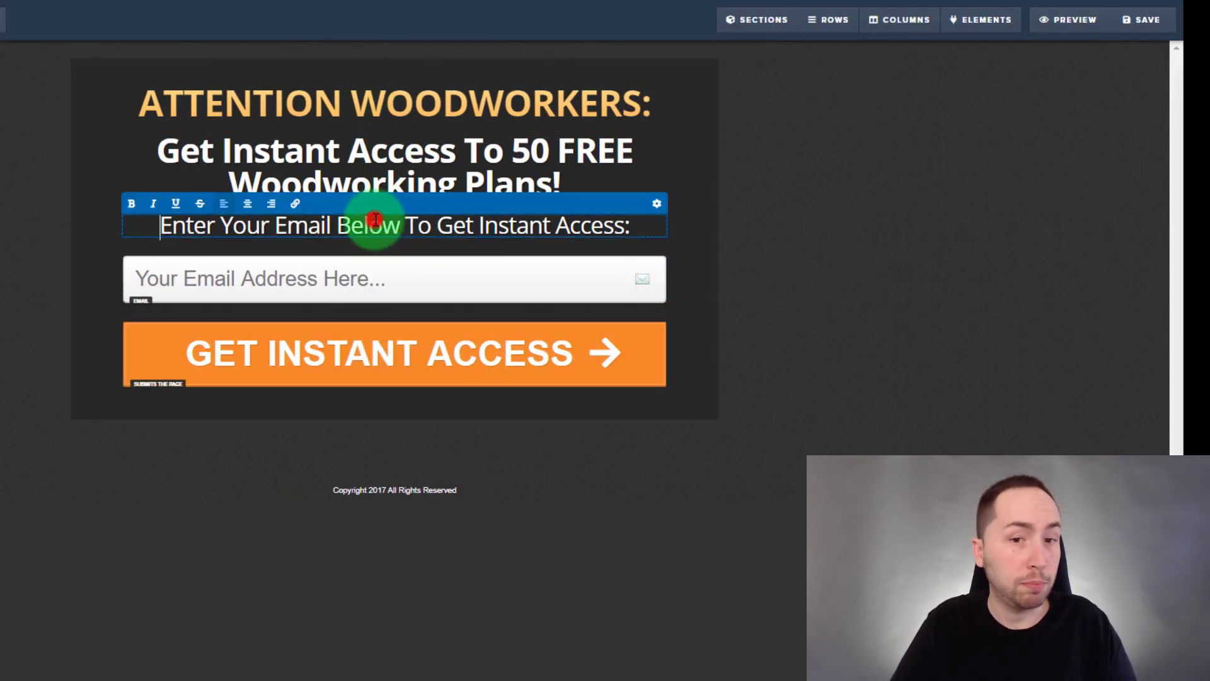
{"action": "left_click", "coordinate": [1097, 246]}
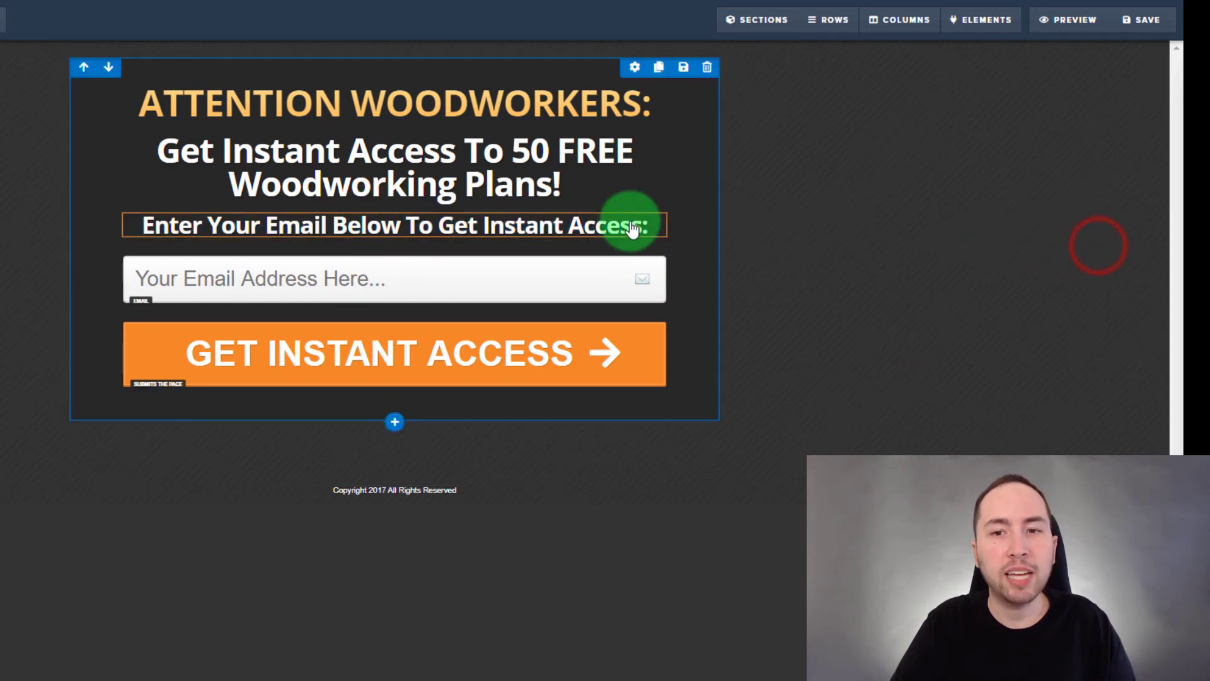
{"action": "left_click", "coordinate": [627, 202]}
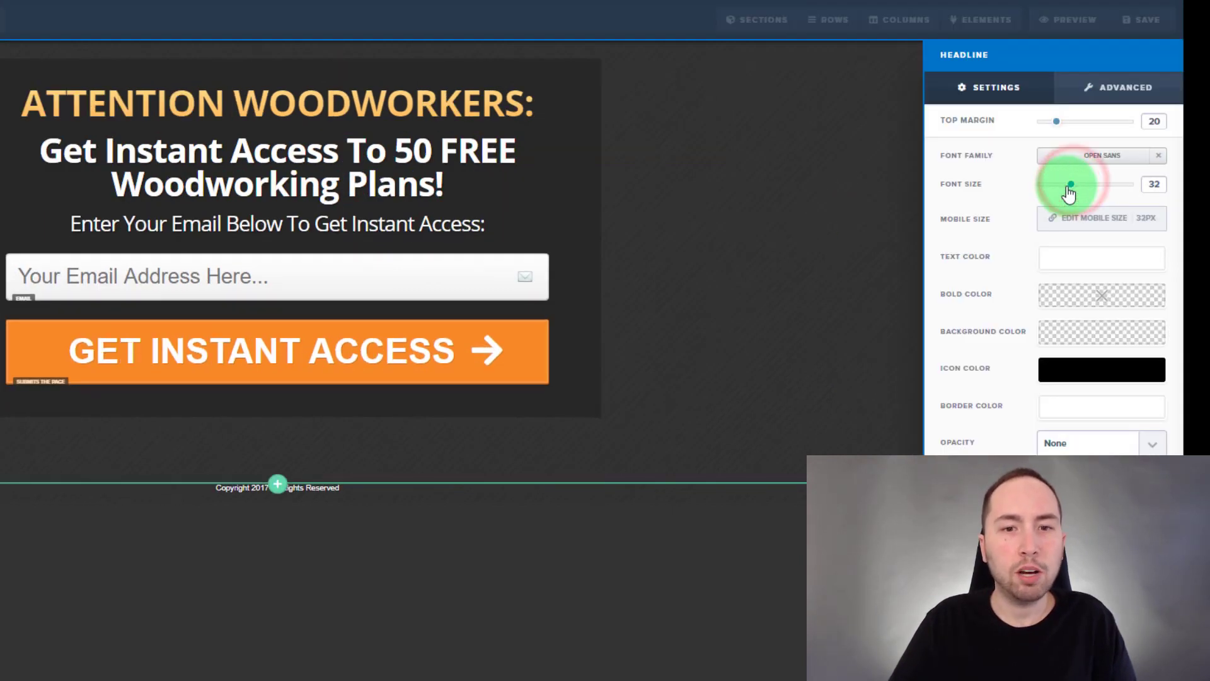
{"action": "left_click", "coordinate": [724, 175]}
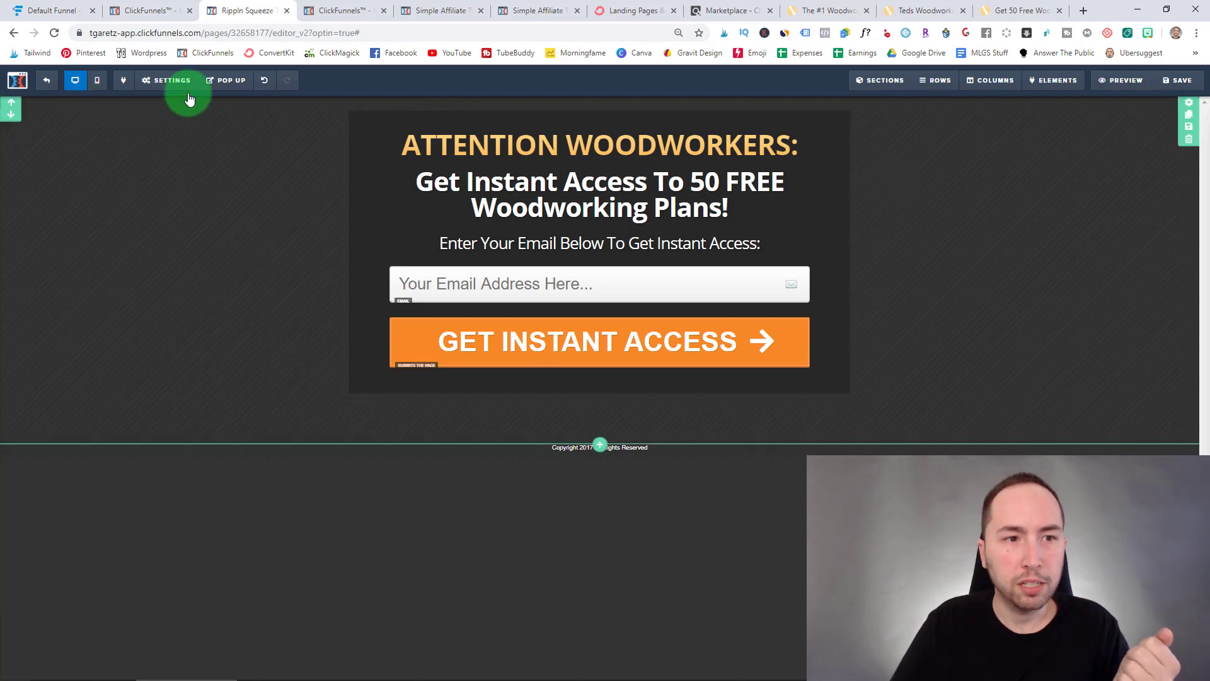
{"action": "left_click", "coordinate": [168, 80]}
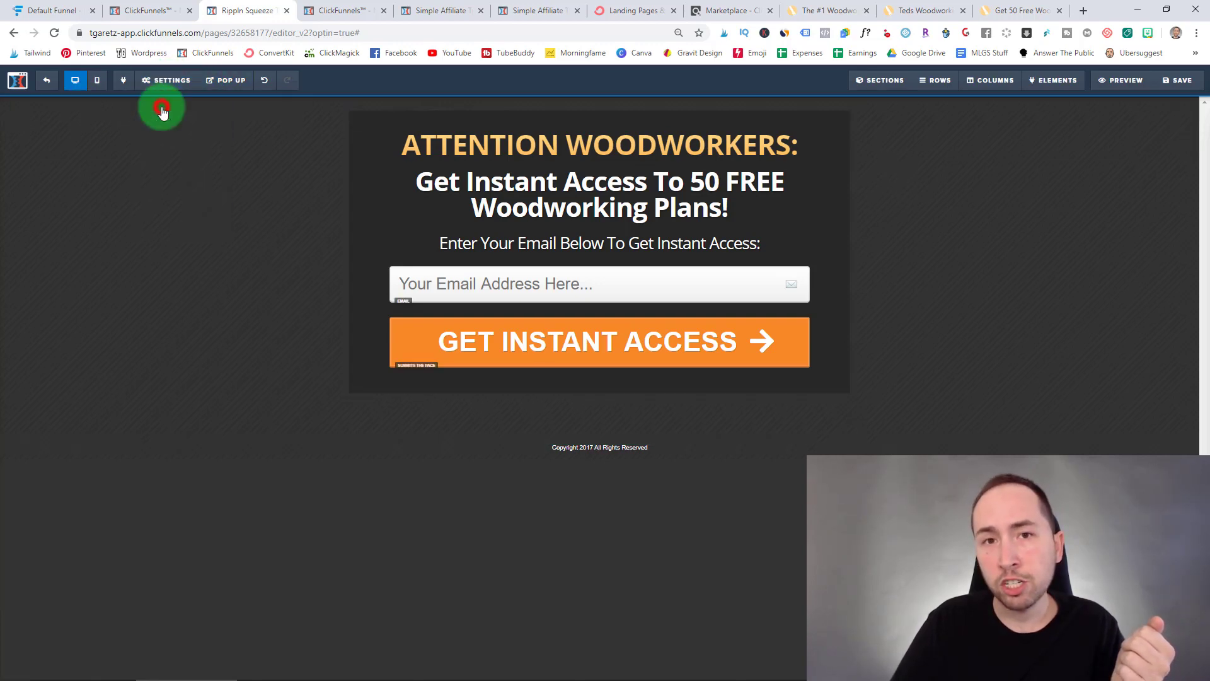
- Integrate ConvertKit with action Subscribe to Form and list 'Joined Facebook Group - Form'
{"action": "left_click", "coordinate": [162, 108]}
{"action": "left_click", "coordinate": [1138, 232]}
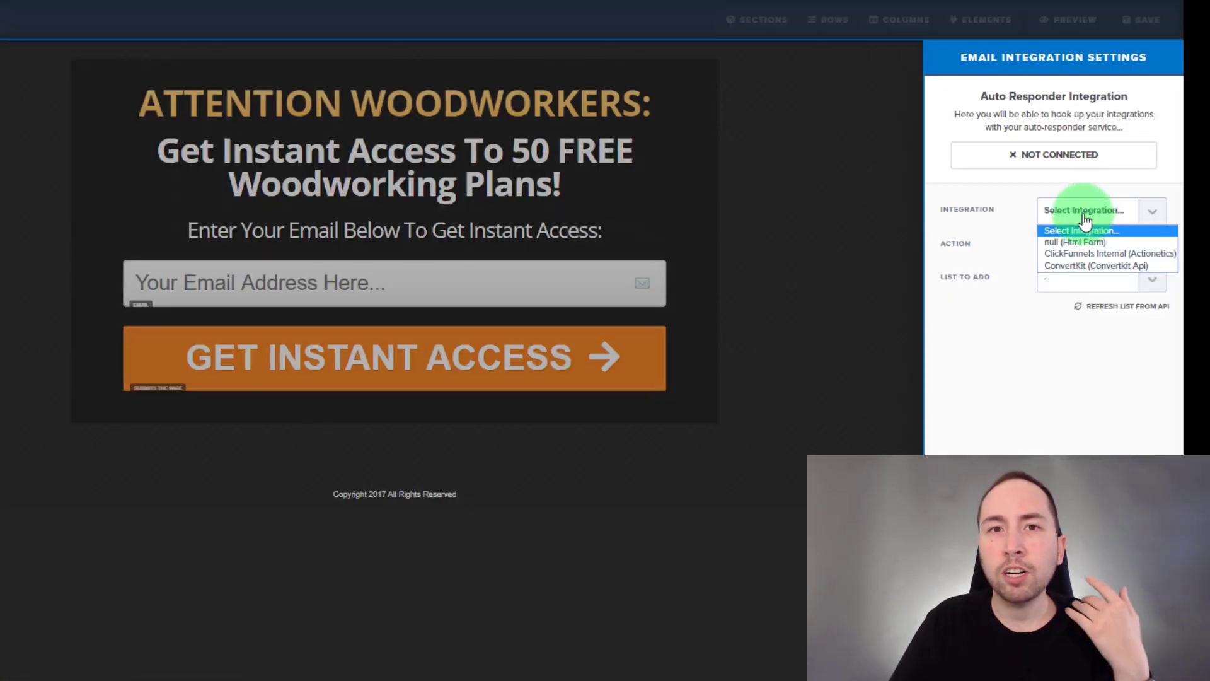
{"action": "left_click", "coordinate": [1074, 266]}
{"action": "left_click", "coordinate": [1066, 244]}
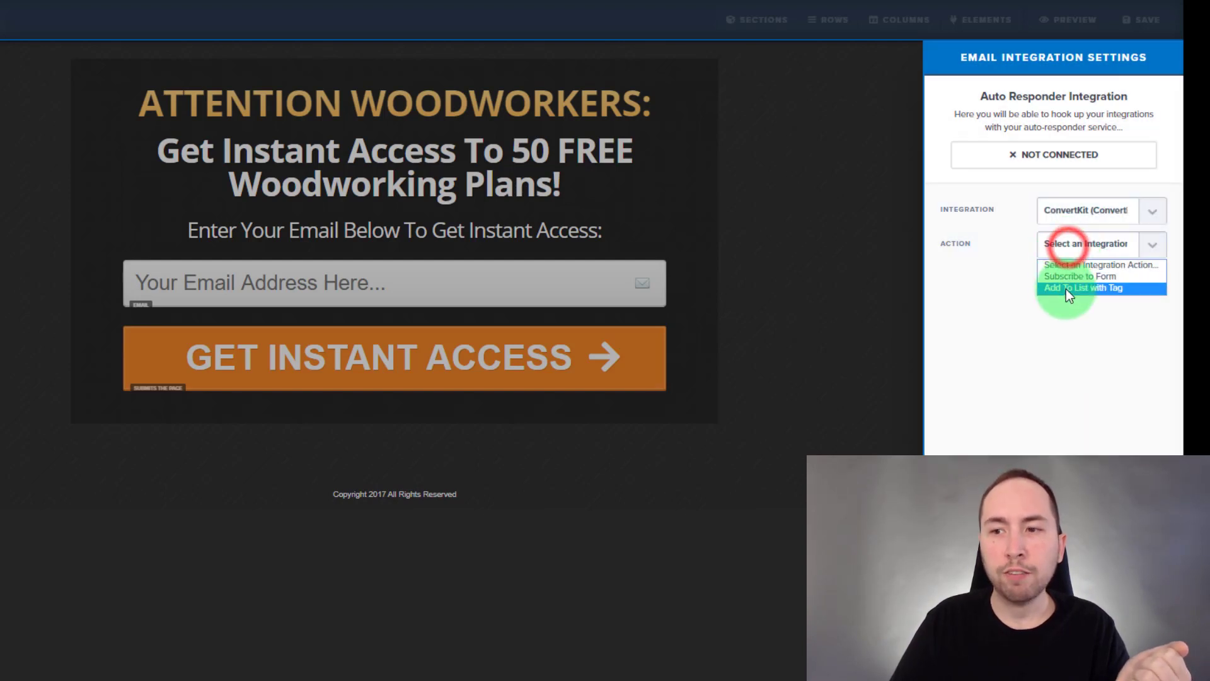
{"action": "left_click", "coordinate": [1065, 277]}
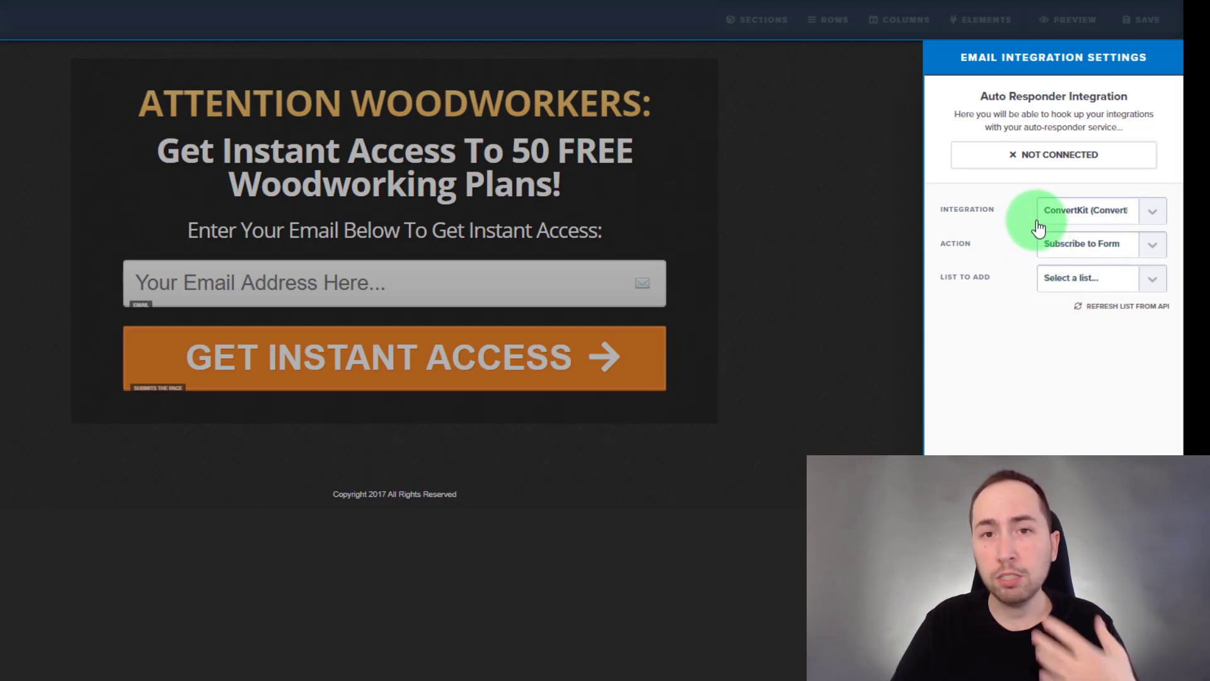
{"action": "left_click", "coordinate": [1075, 277]}
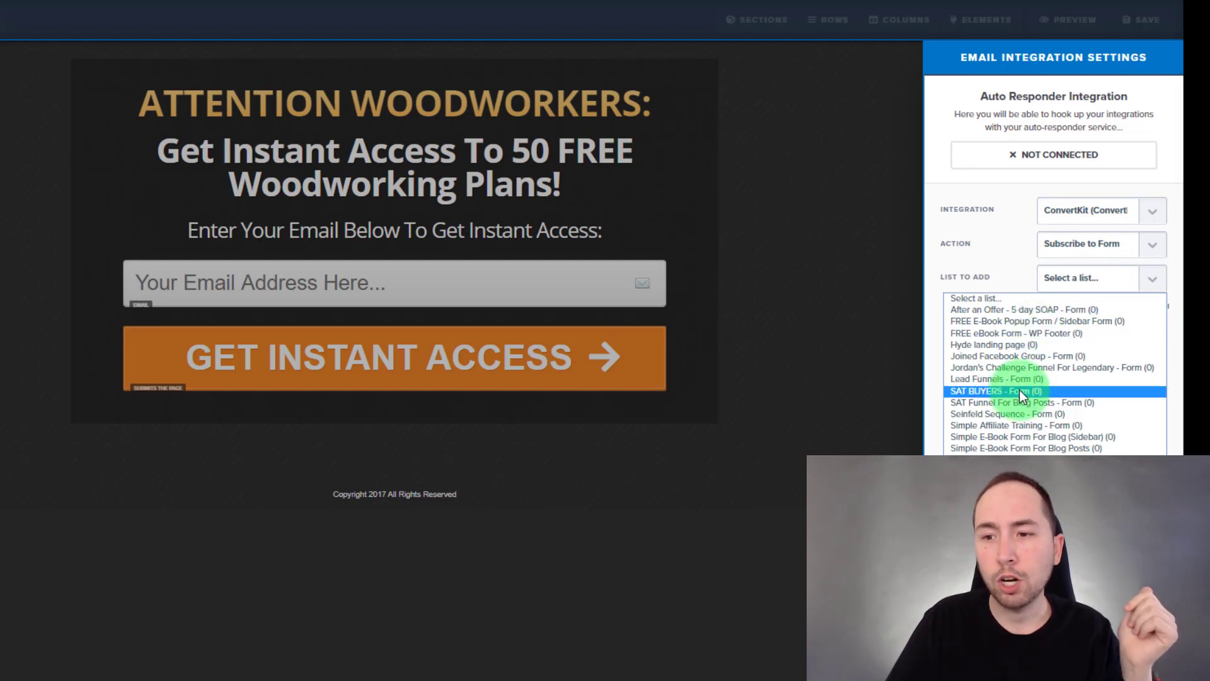
{"action": "left_click", "coordinate": [999, 356]}
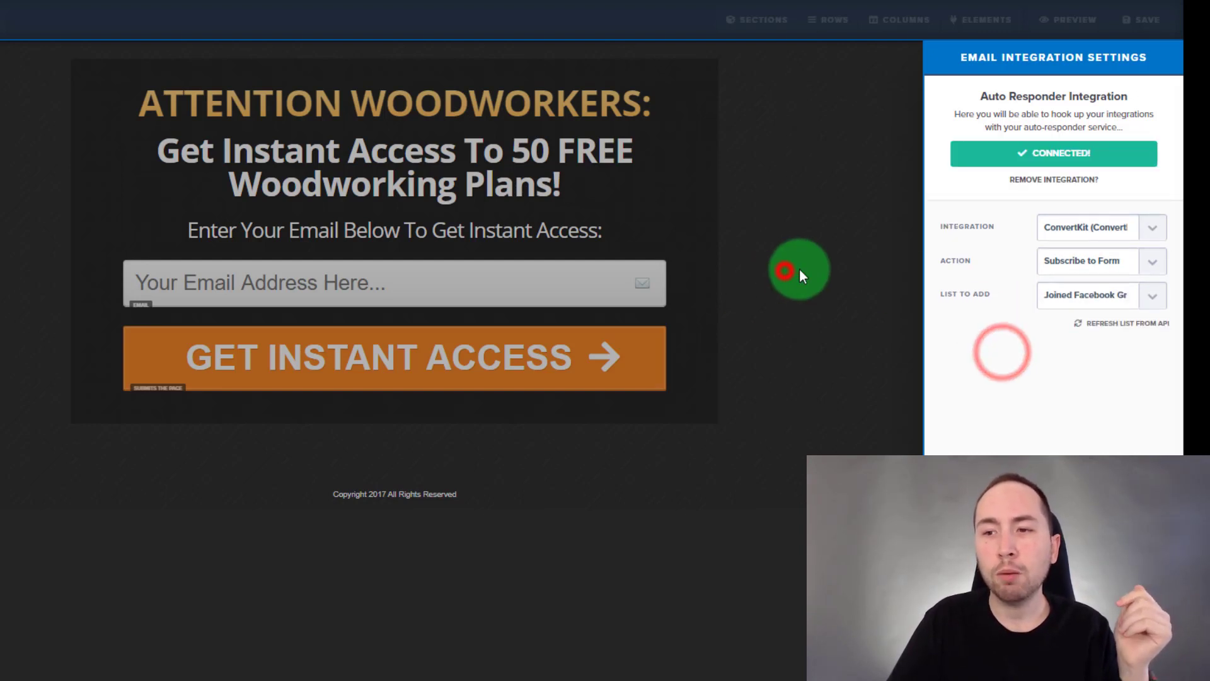
{"action": "left_click", "coordinate": [784, 270]}
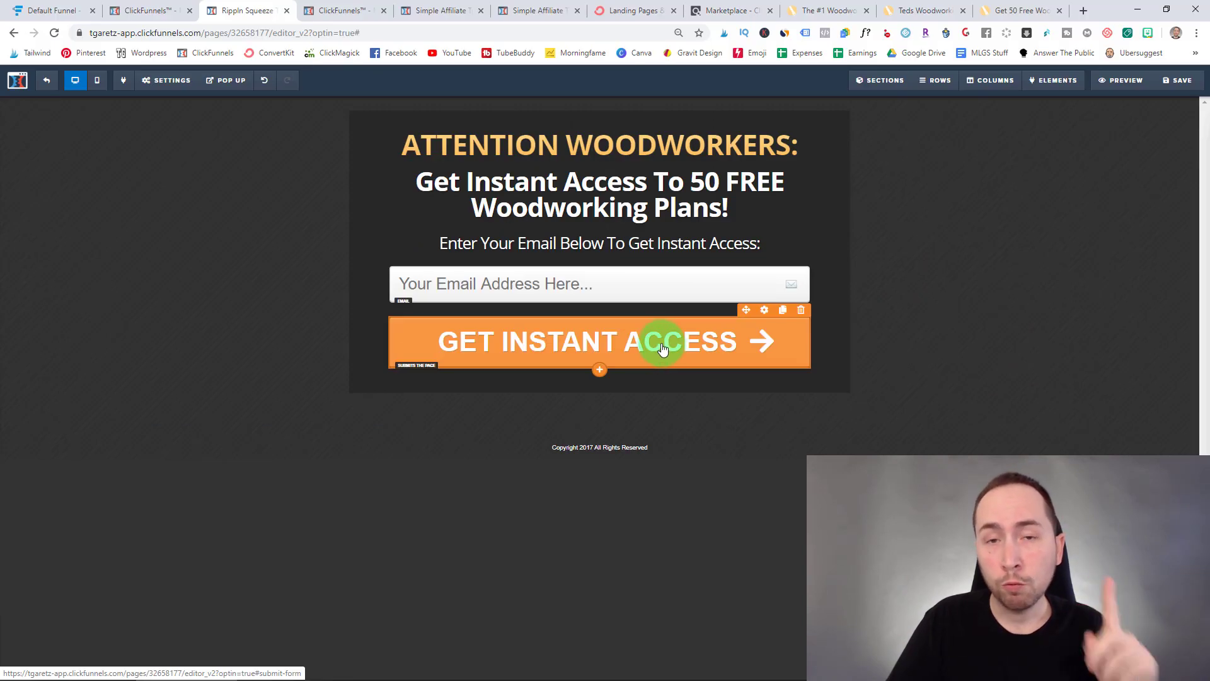
- Open General settings and inspect the On Submit Go To redirect field and its past addresses
{"action": "left_click", "coordinate": [181, 86]}
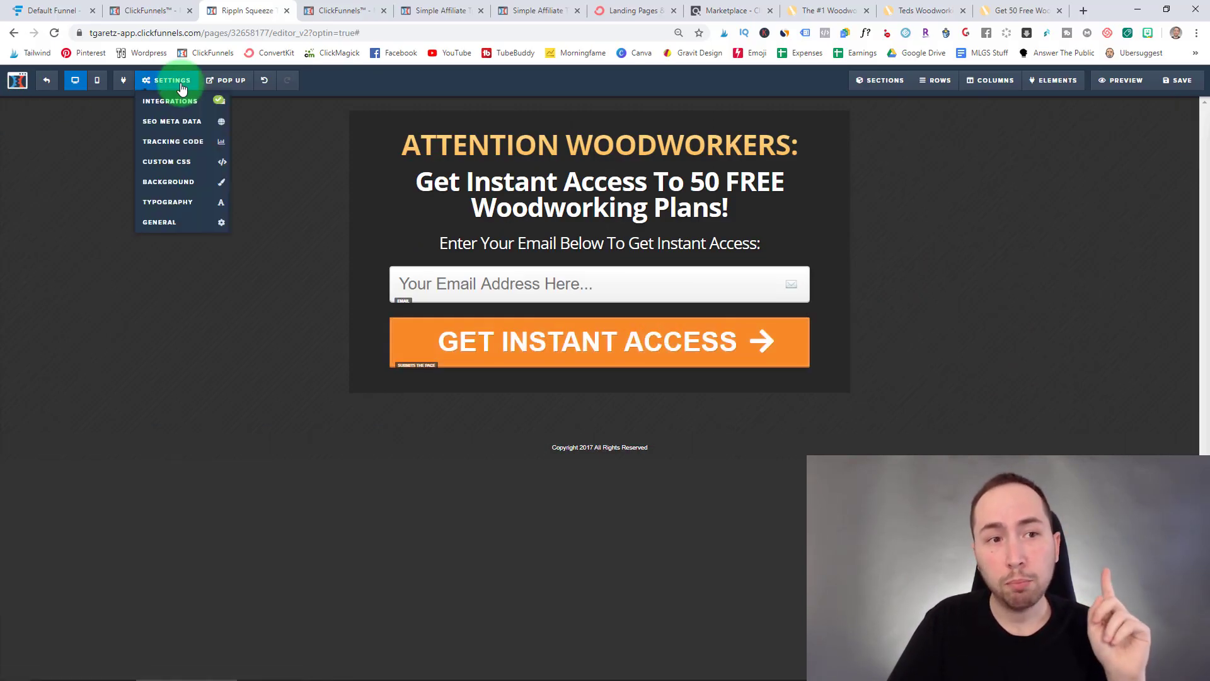
{"action": "left_click", "coordinate": [167, 224]}
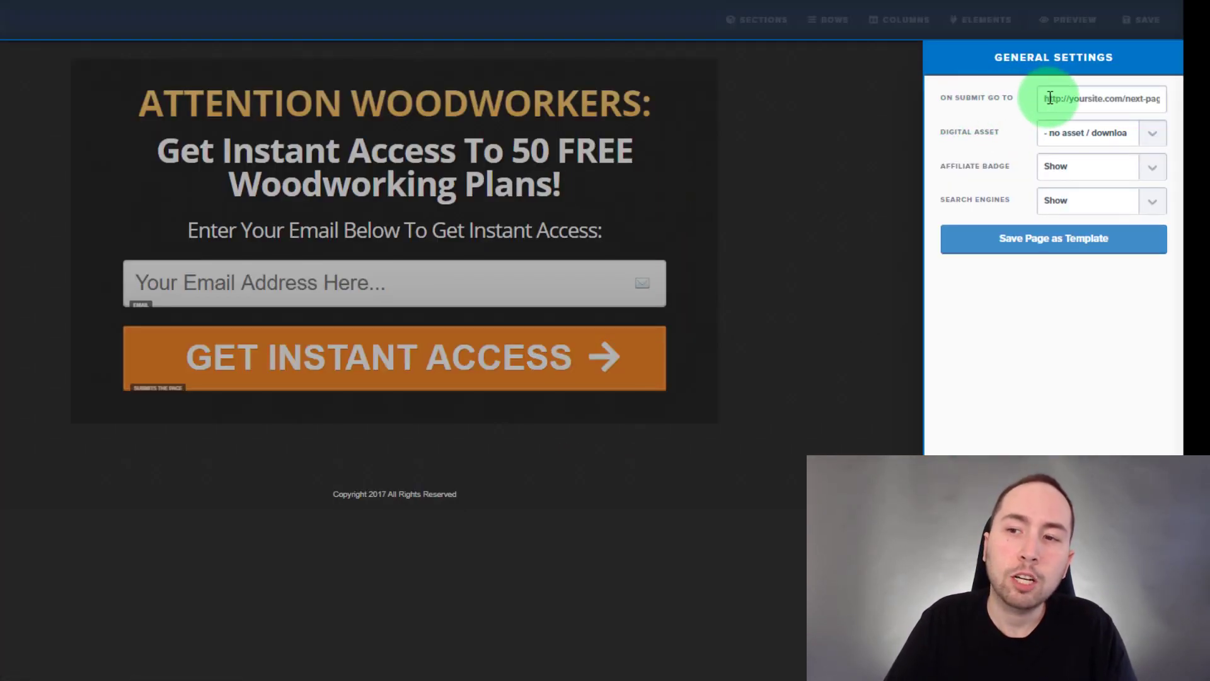
{"action": "left_click", "coordinate": [1048, 98]}
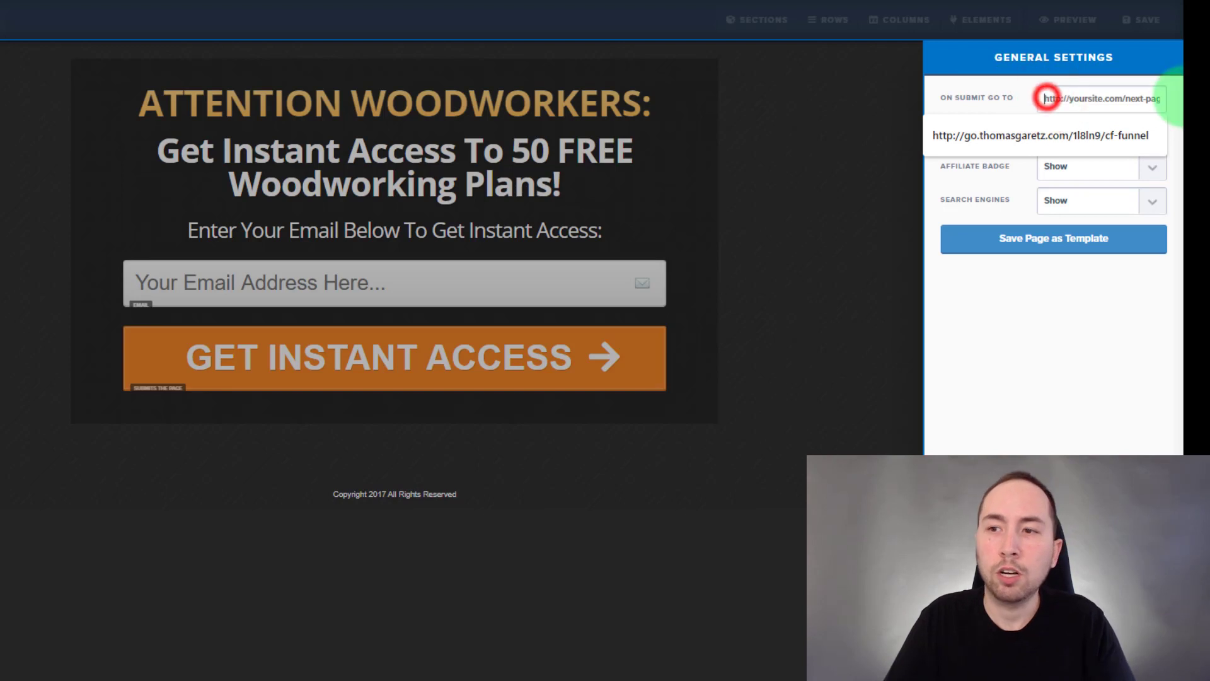
{"action": "key", "text": "Down"}
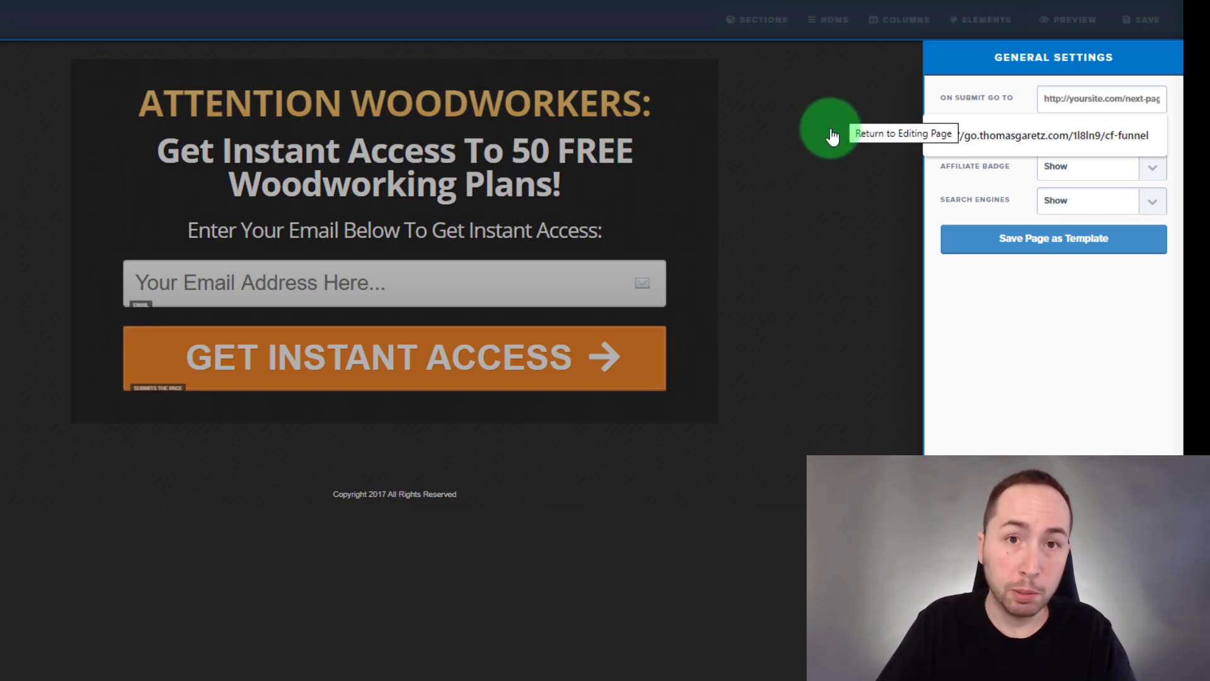
{"action": "left_click", "coordinate": [845, 173]}
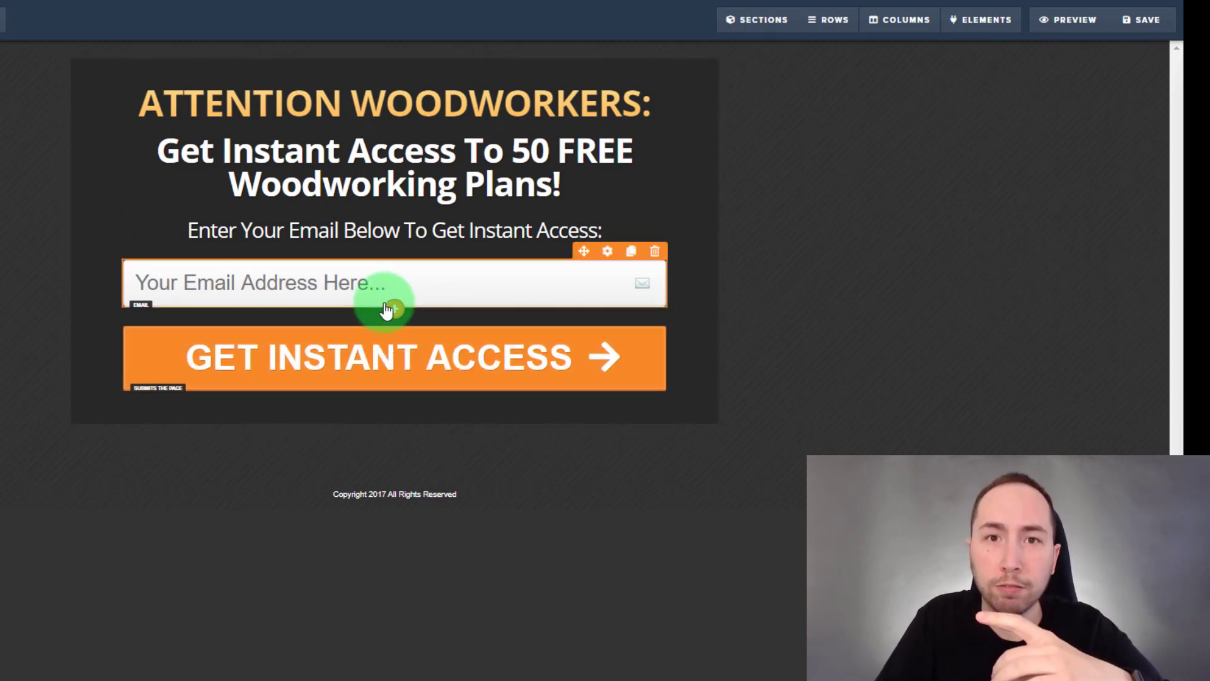
{"action": "left_click", "coordinate": [107, 135]}
{"action": "left_click", "coordinate": [1080, 92]}
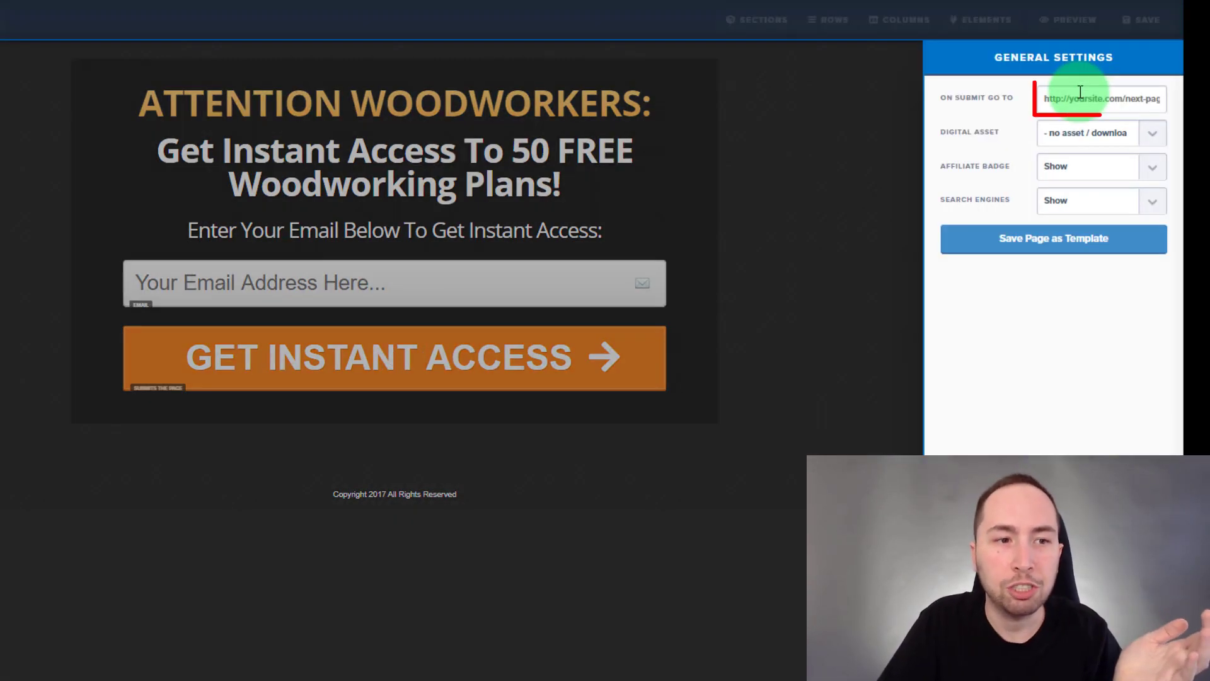
{"action": "left_click", "coordinate": [1080, 92]}
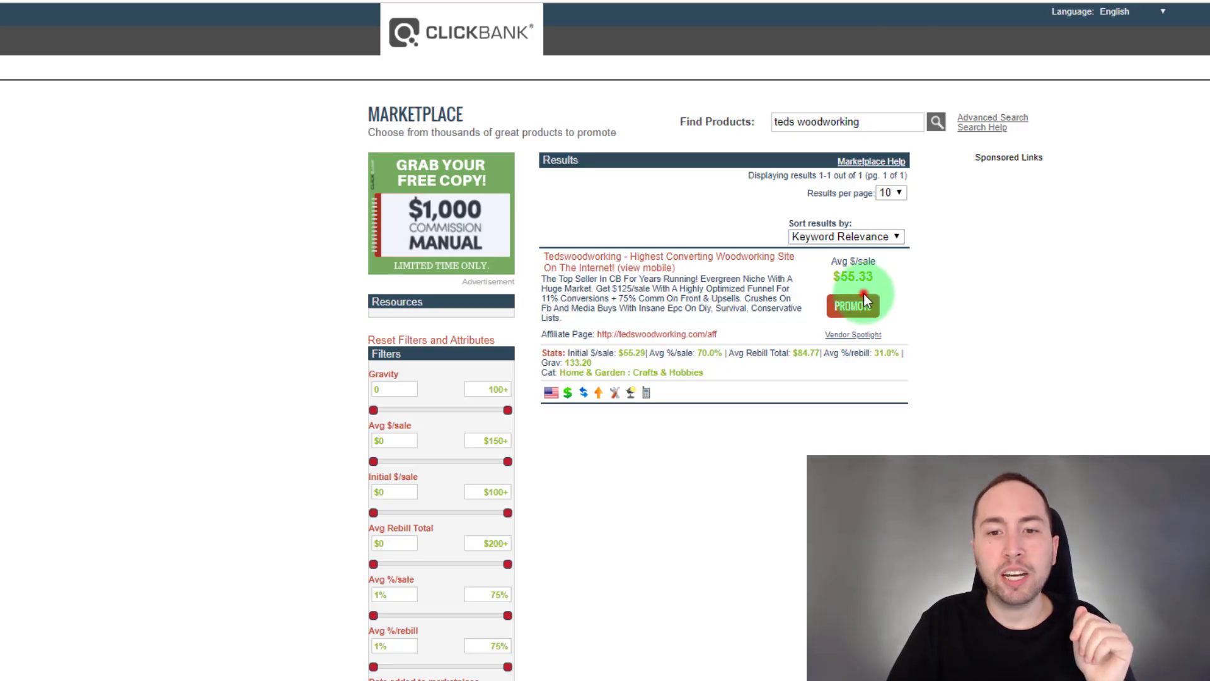
- Generate a Tedswoodworking HopLink using the account nickname and select its URL
{"action": "left_click", "coordinate": [864, 299]}
{"action": "left_click", "coordinate": [210, 78]}
{"action": "type", "text": "tgaretz"}
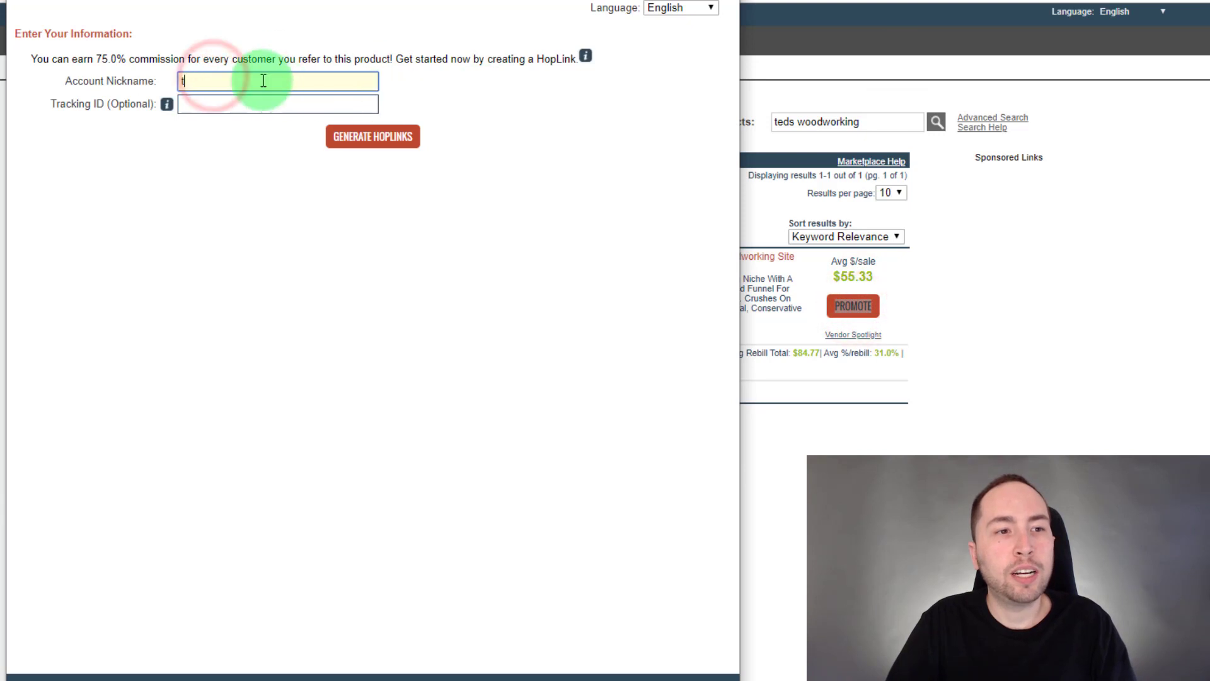
{"action": "left_click", "coordinate": [180, 104]}
{"action": "left_click", "coordinate": [389, 133]}
{"action": "triple_click", "coordinate": [319, 247]}
{"action": "left_click", "coordinate": [1161, 166]}
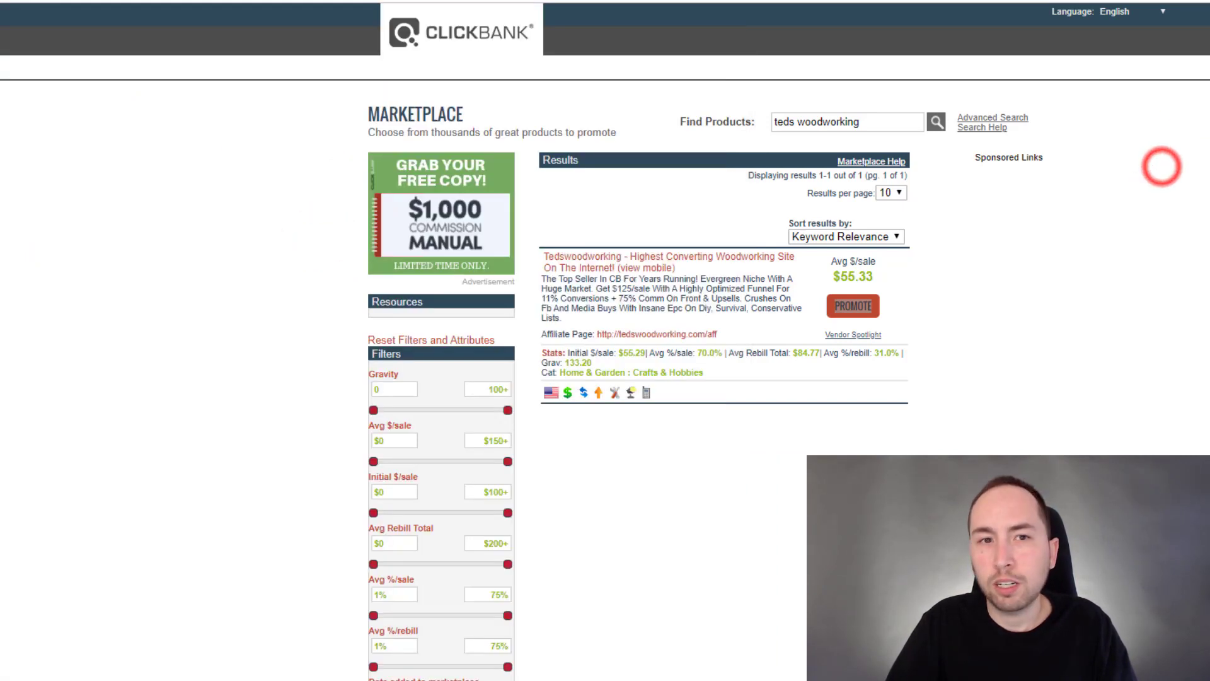
{"action": "left_click", "coordinate": [1077, 94]}
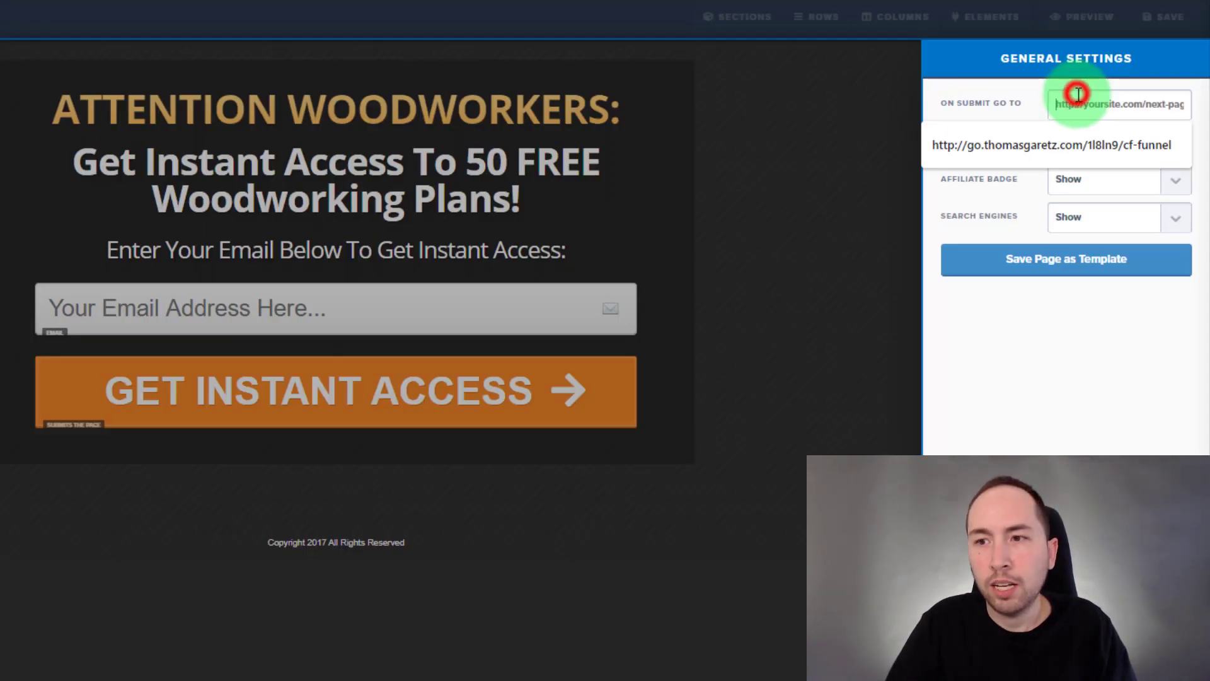
- Set the On Submit redirect to the HopLink, then preview and submit a test email sign-up
{"action": "key", "text": "ctrl+v"}
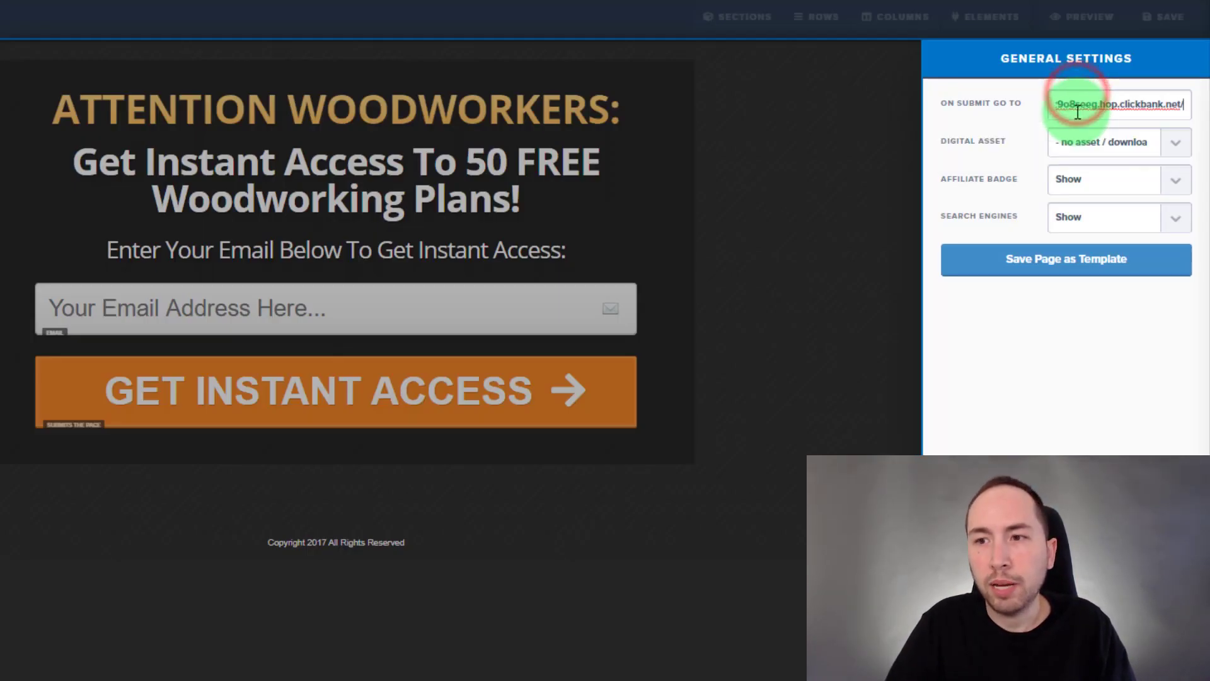
{"action": "left_click", "coordinate": [1161, 19]}
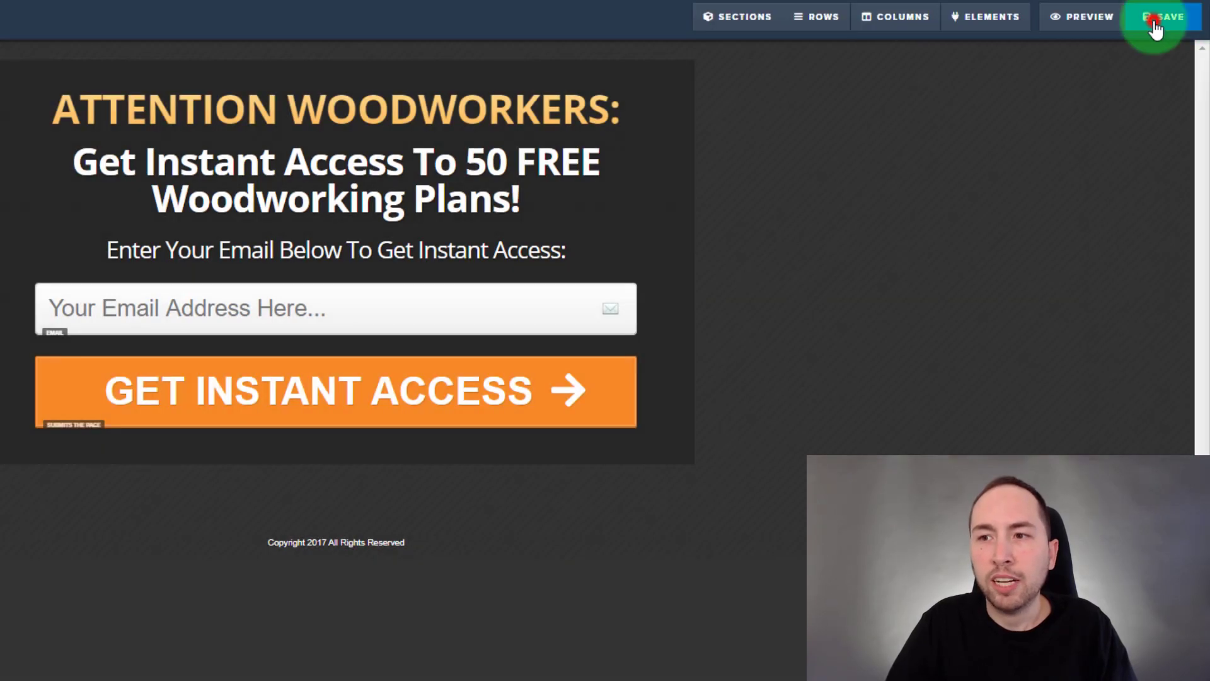
{"action": "left_click", "coordinate": [1100, 20]}
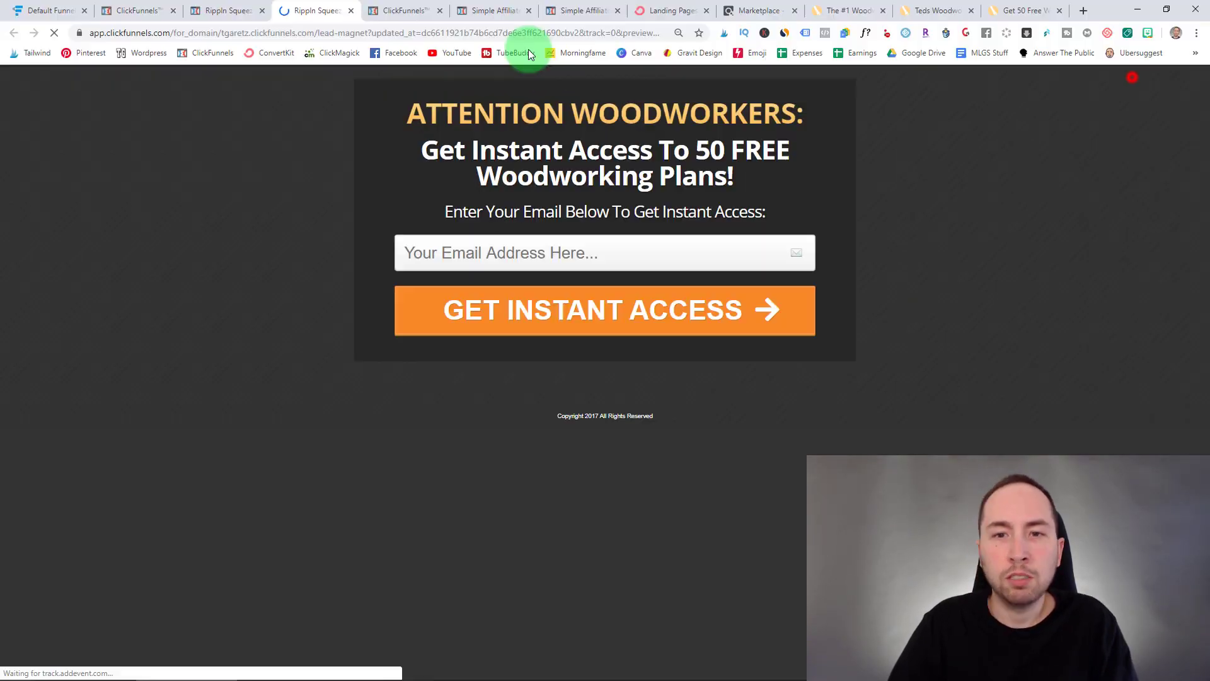
{"action": "left_click", "coordinate": [490, 240]}
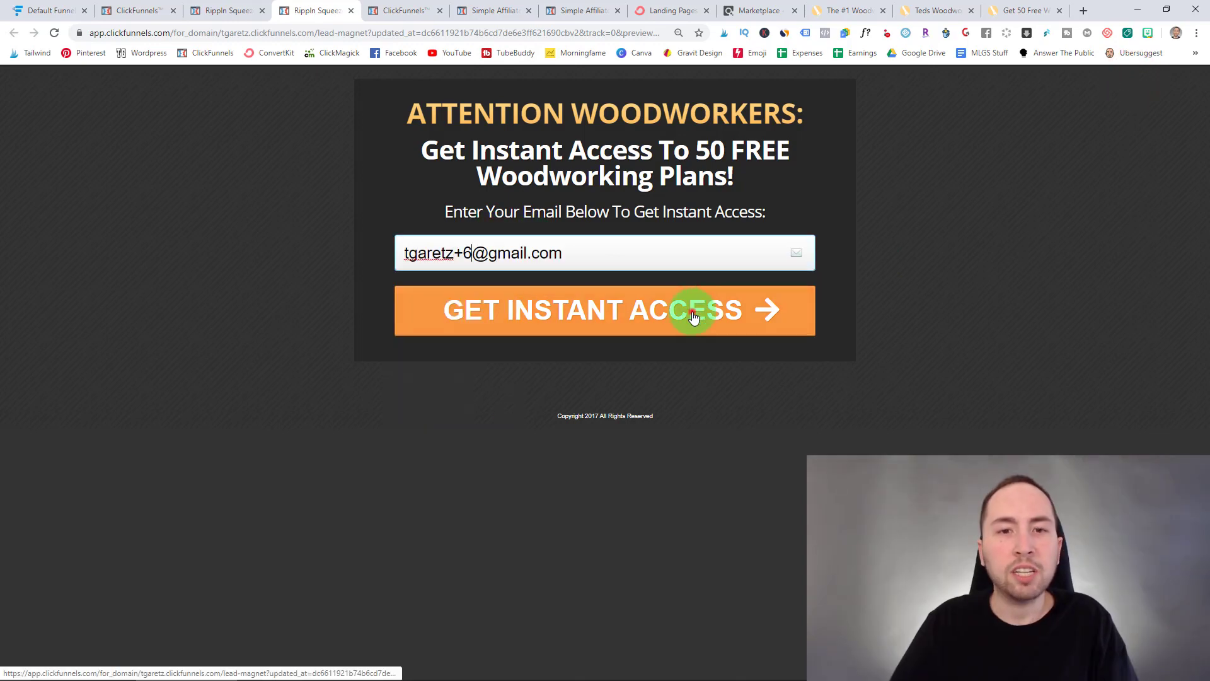
{"action": "left_click", "coordinate": [690, 311]}
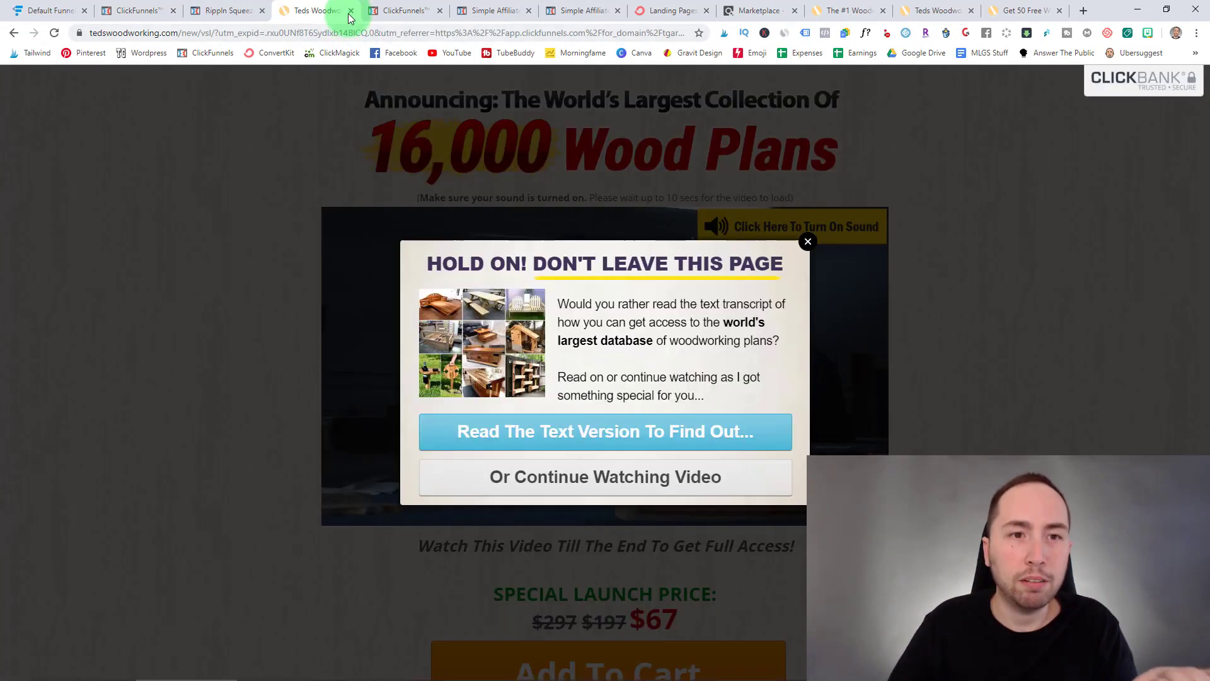
- Close the sales page, check the Free Plans Download Page hoplink, and open the Art of Woodworking tab
{"action": "left_click", "coordinate": [350, 12]}
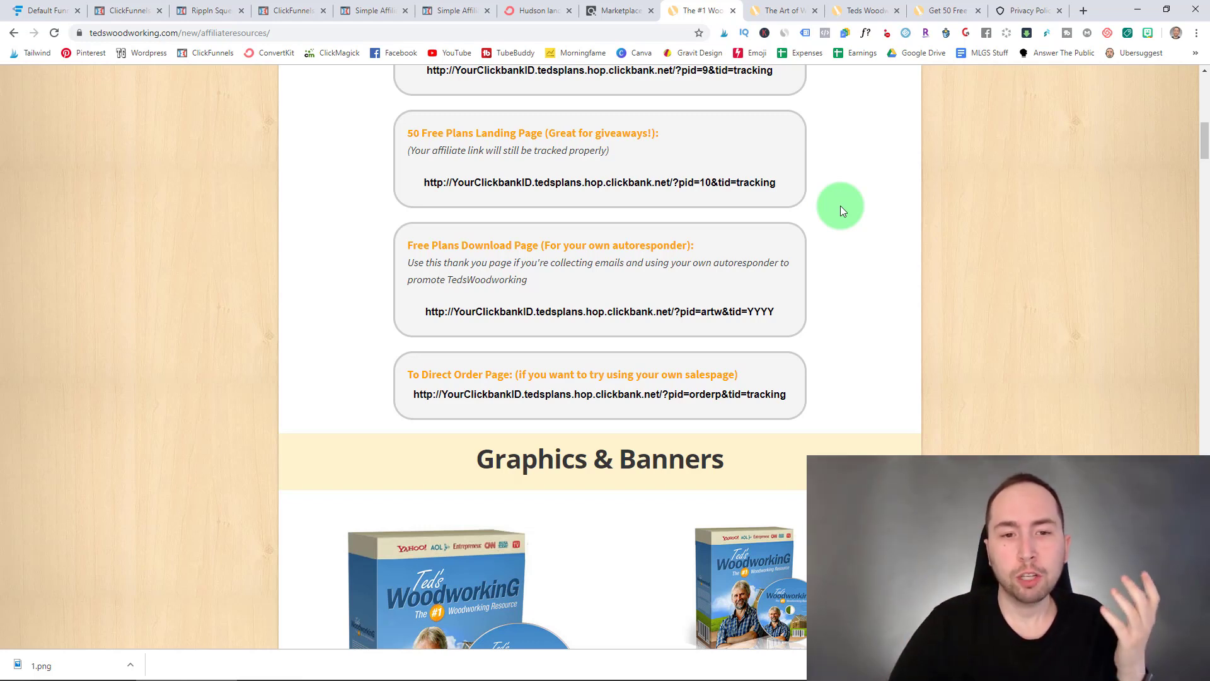
{"action": "left_click_drag", "start_coordinate": [415, 313], "coordinate": [801, 322]}
{"action": "left_click", "coordinate": [801, 320]}
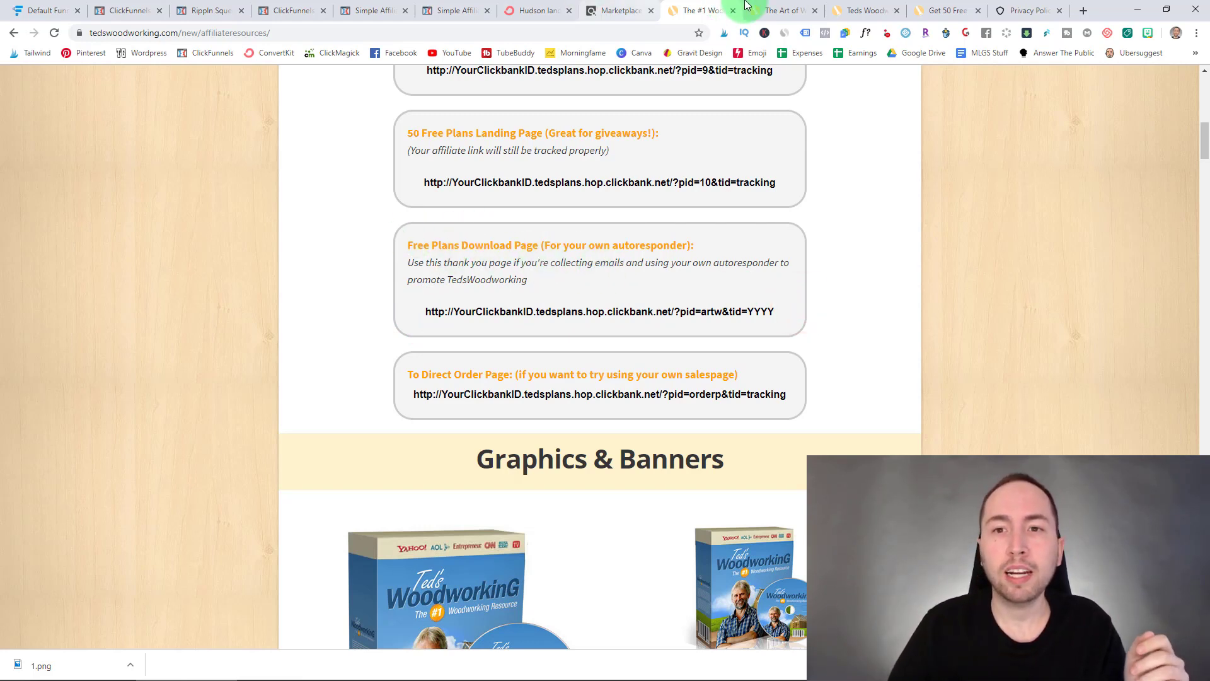
{"action": "left_click", "coordinate": [780, 10]}
{"action": "scroll", "coordinate": [567, 302], "scroll_direction": "down", "scroll_amount": 2}
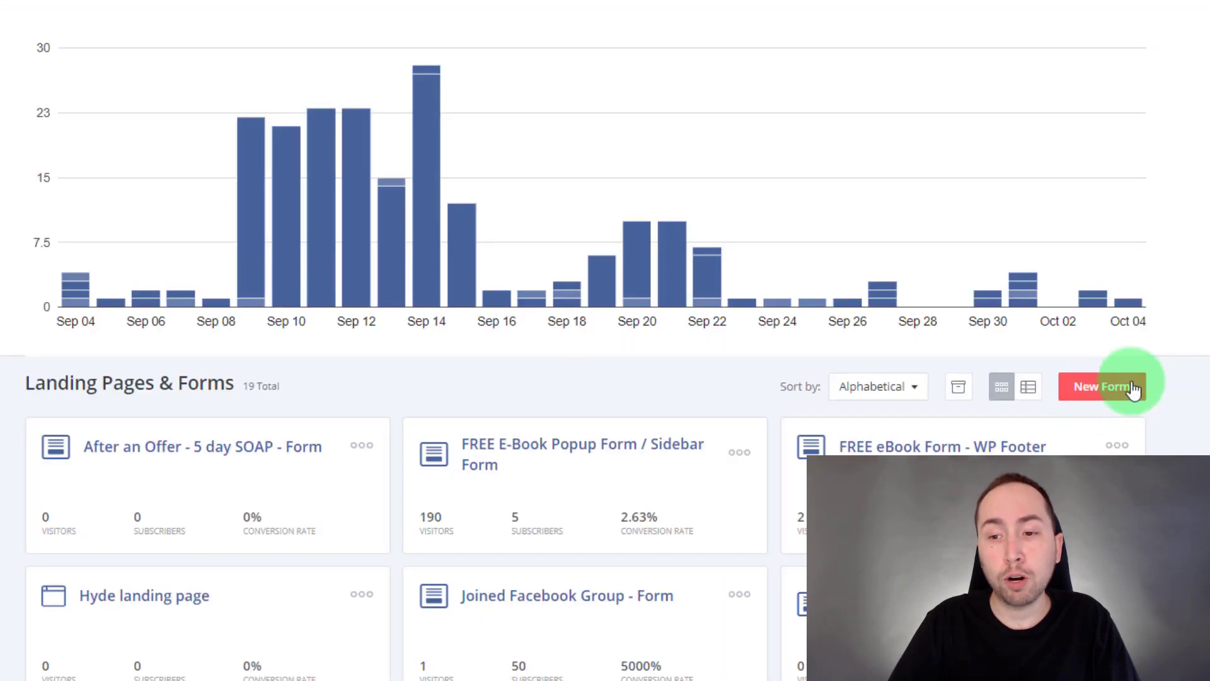
- Create a new Landing Page form and pick the coffee template from the gallery
{"action": "left_click", "coordinate": [969, 414]}
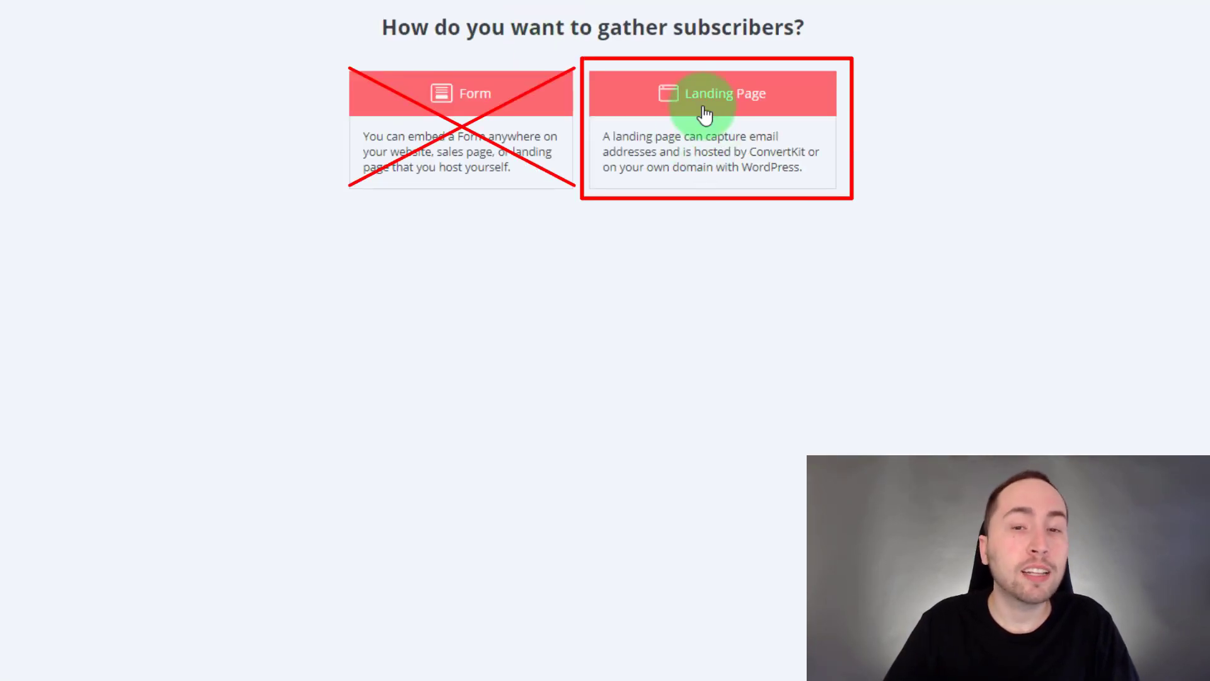
{"action": "left_click", "coordinate": [703, 107]}
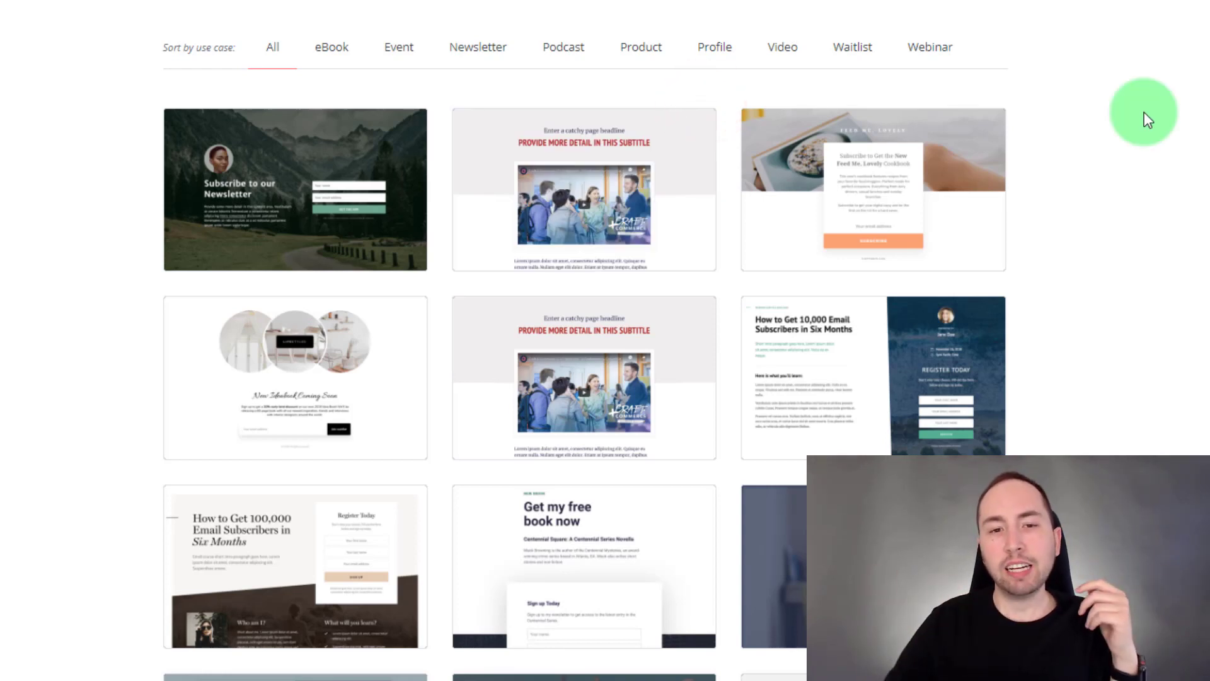
{"action": "mouse_move", "coordinate": [629, 206]}
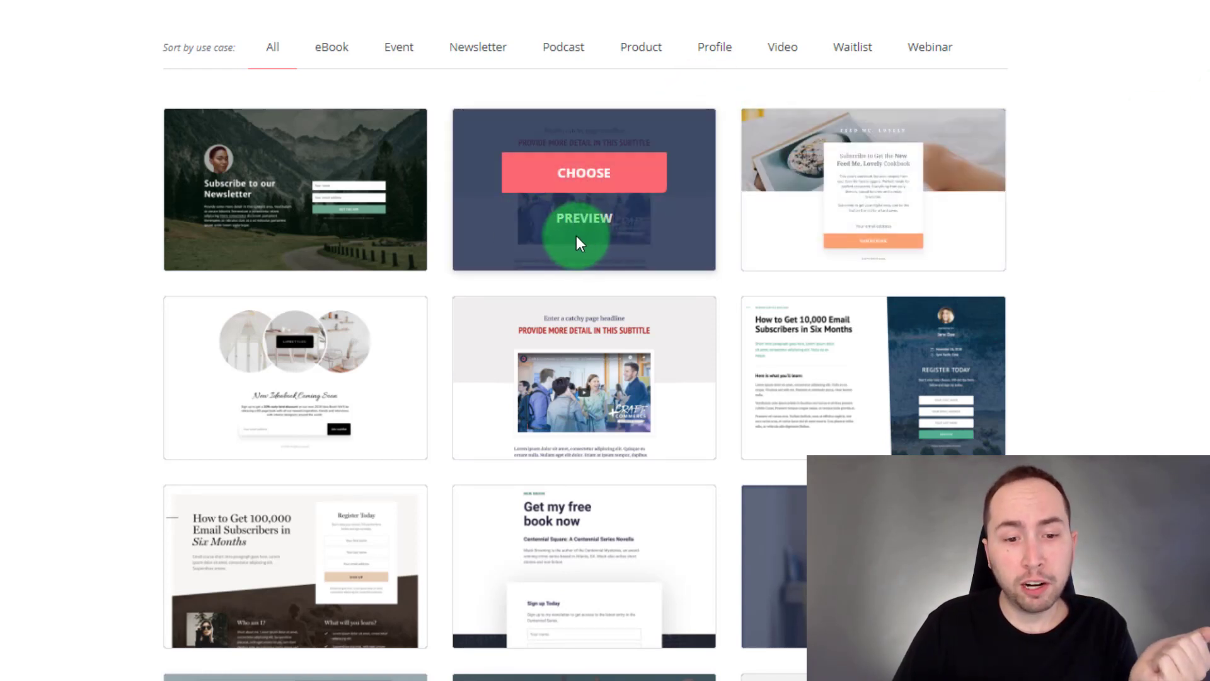
{"action": "scroll", "coordinate": [577, 236], "scroll_direction": "down", "scroll_amount": 8}
{"action": "scroll", "coordinate": [539, 292], "scroll_direction": "down", "scroll_amount": 4}
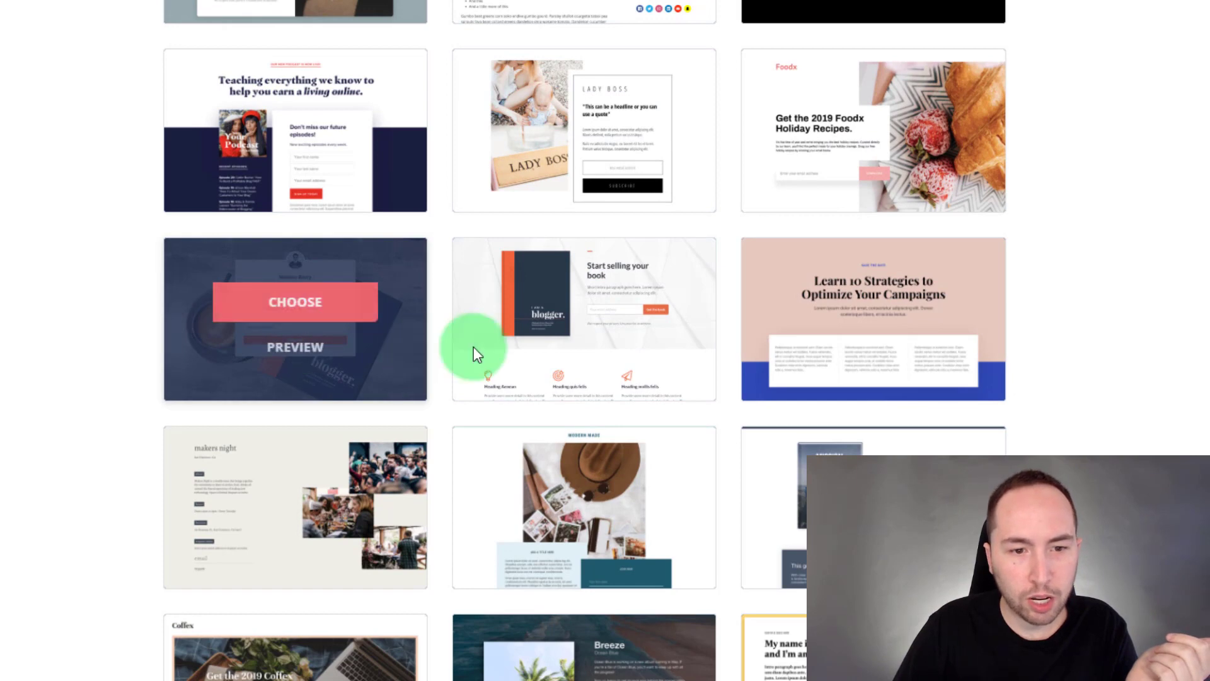
{"action": "left_click", "coordinate": [317, 313]}
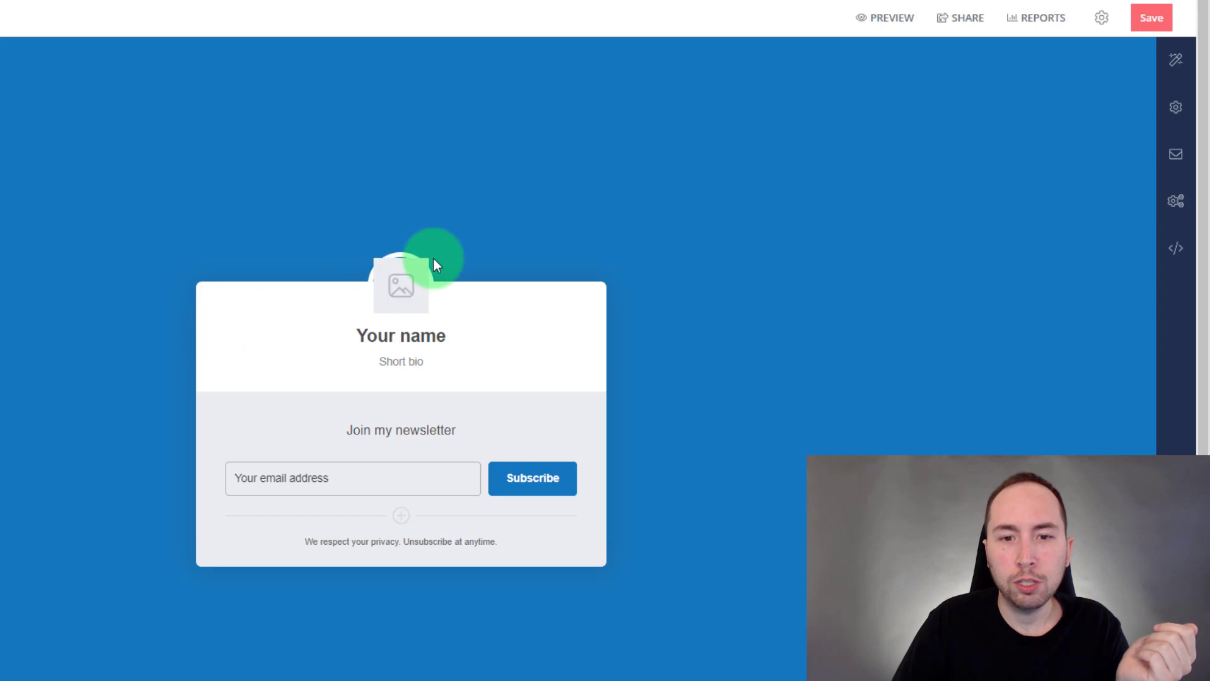
- Replace the heading, subheading and newsletter title with 'ATTENTION WOODWORKERS:' and the free-plans offer copy
{"action": "left_click", "coordinate": [283, 332]}
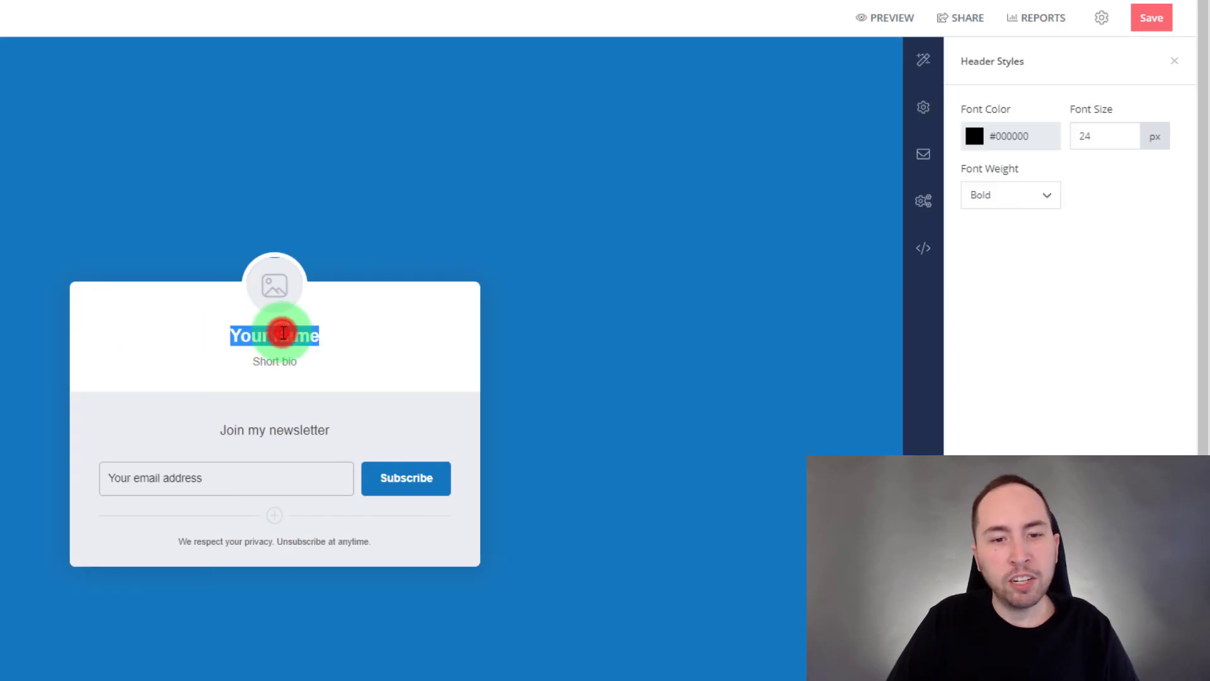
{"action": "triple_click", "coordinate": [283, 332]}
{"action": "type", "text": "ATTENTION WOODWORKERS"}
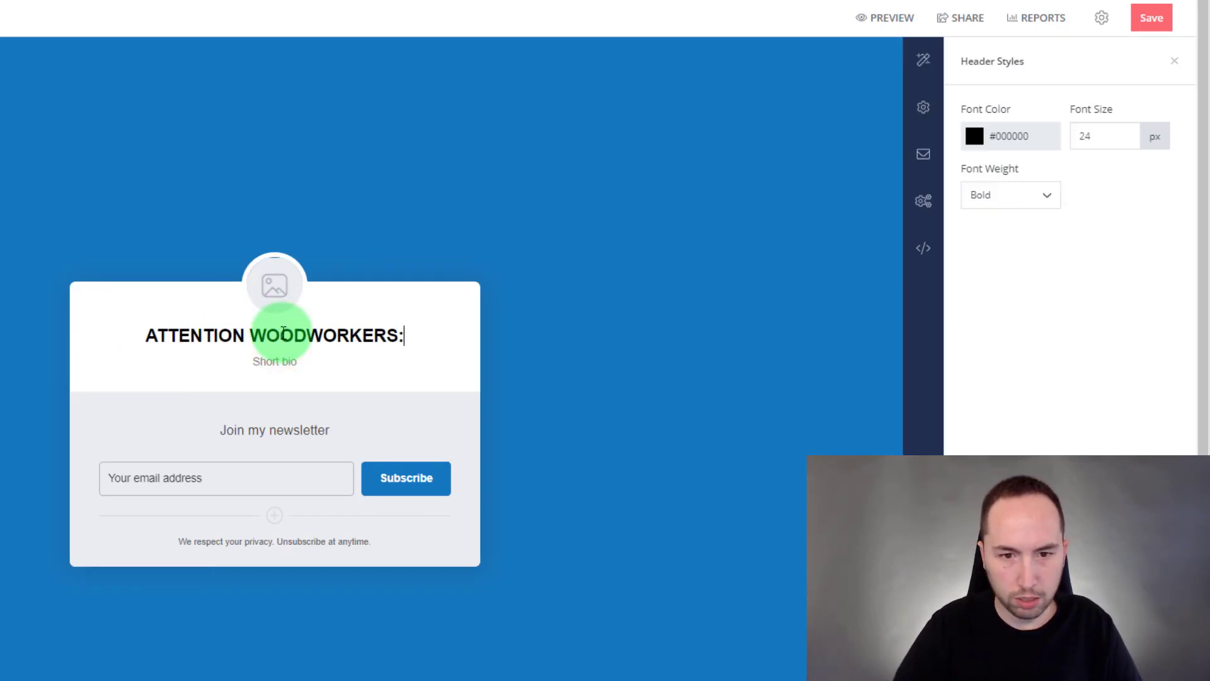
{"action": "type", "text": ":"}
{"action": "triple_click", "coordinate": [310, 364]}
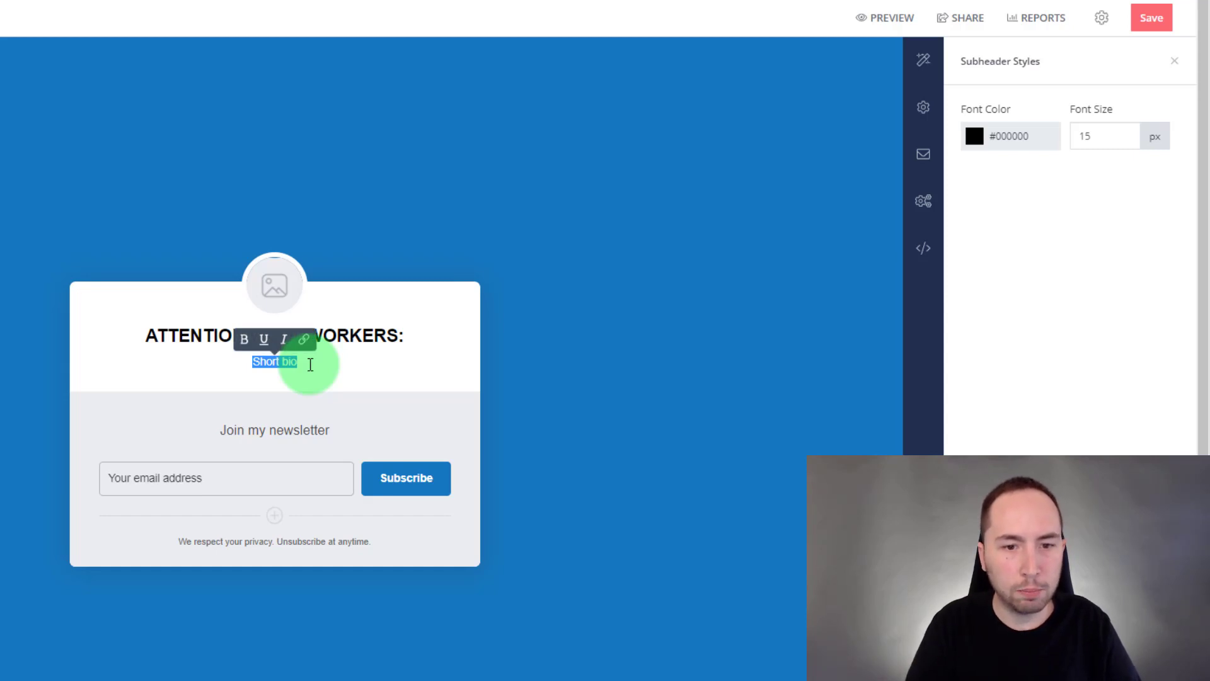
{"action": "type", "text": "Get Instant Ac"}
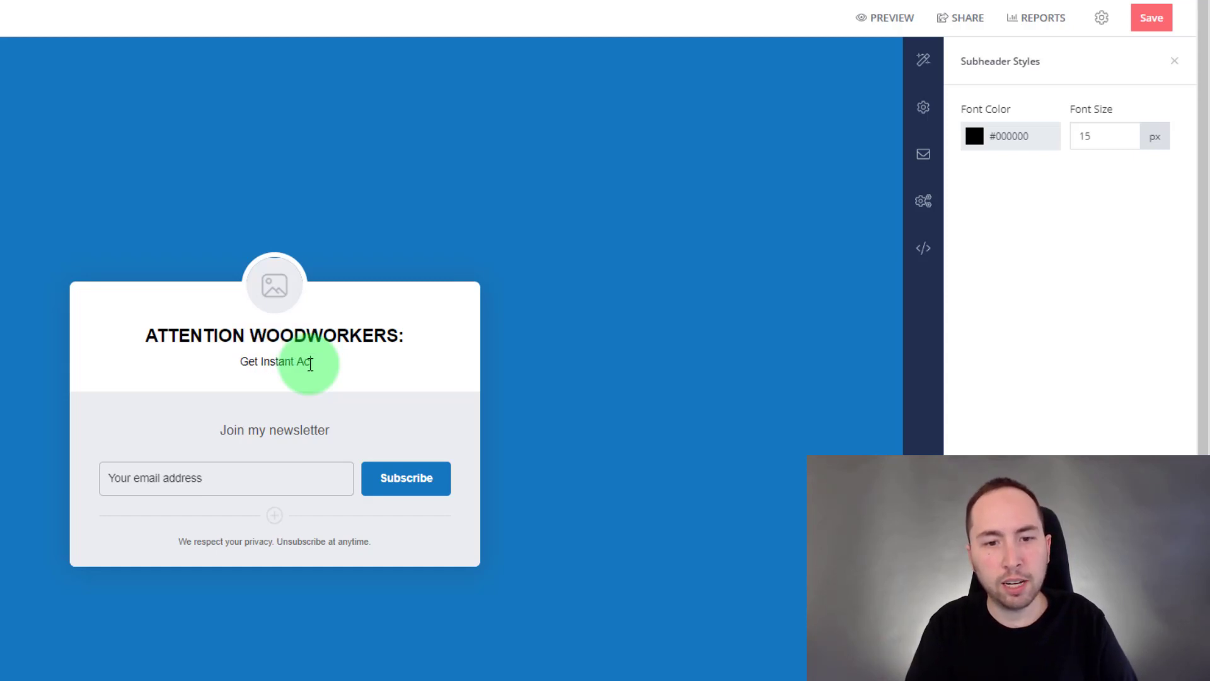
{"action": "type", "text": "cess To 50 FREE"}
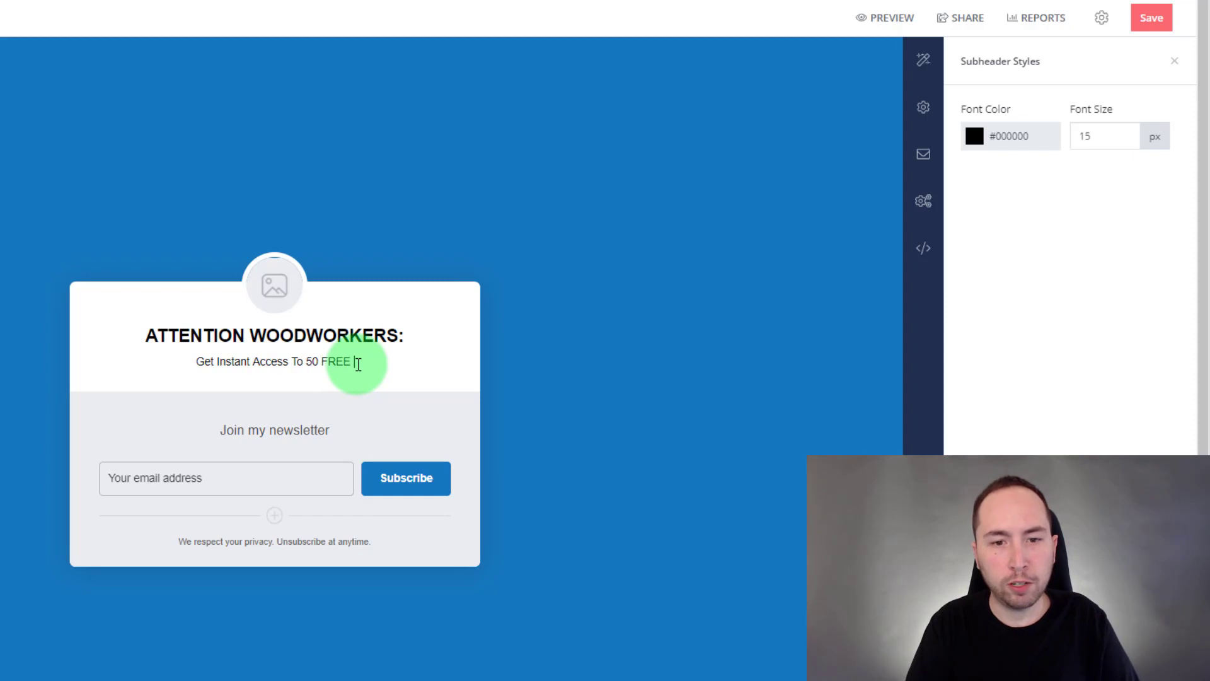
{"action": "type", "text": " Woodworking Plans"}
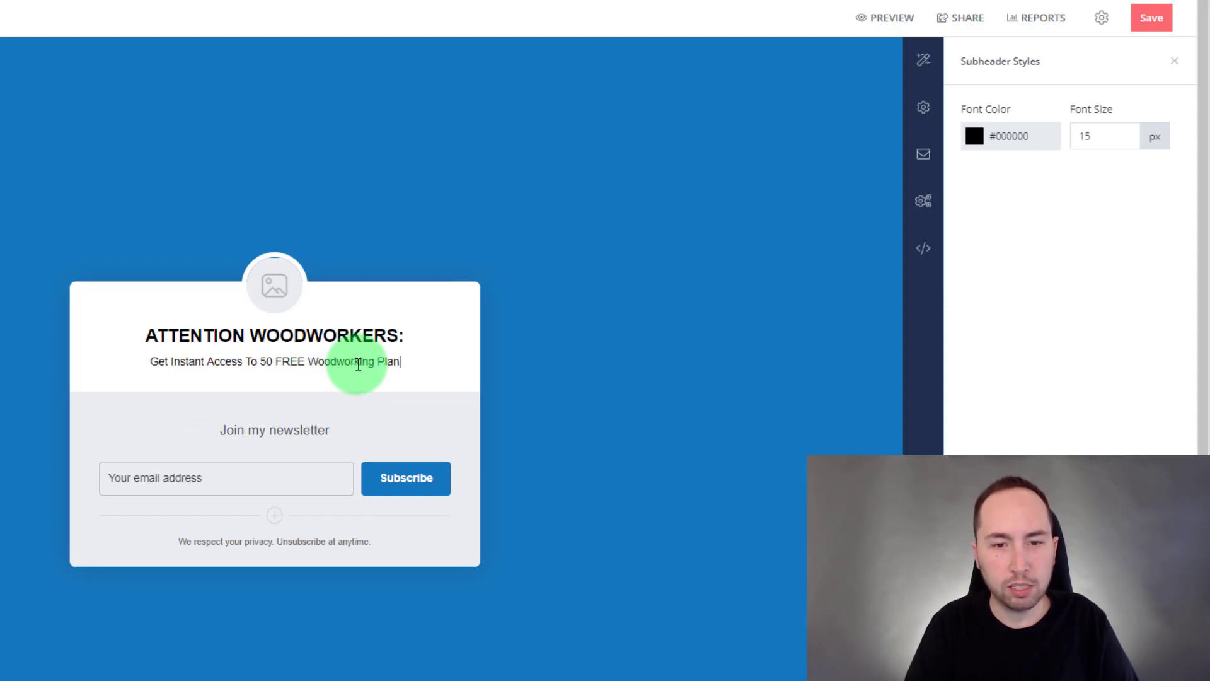
{"action": "left_click", "coordinate": [268, 433]}
{"action": "type", "text": "Enter Your Email Below F"}
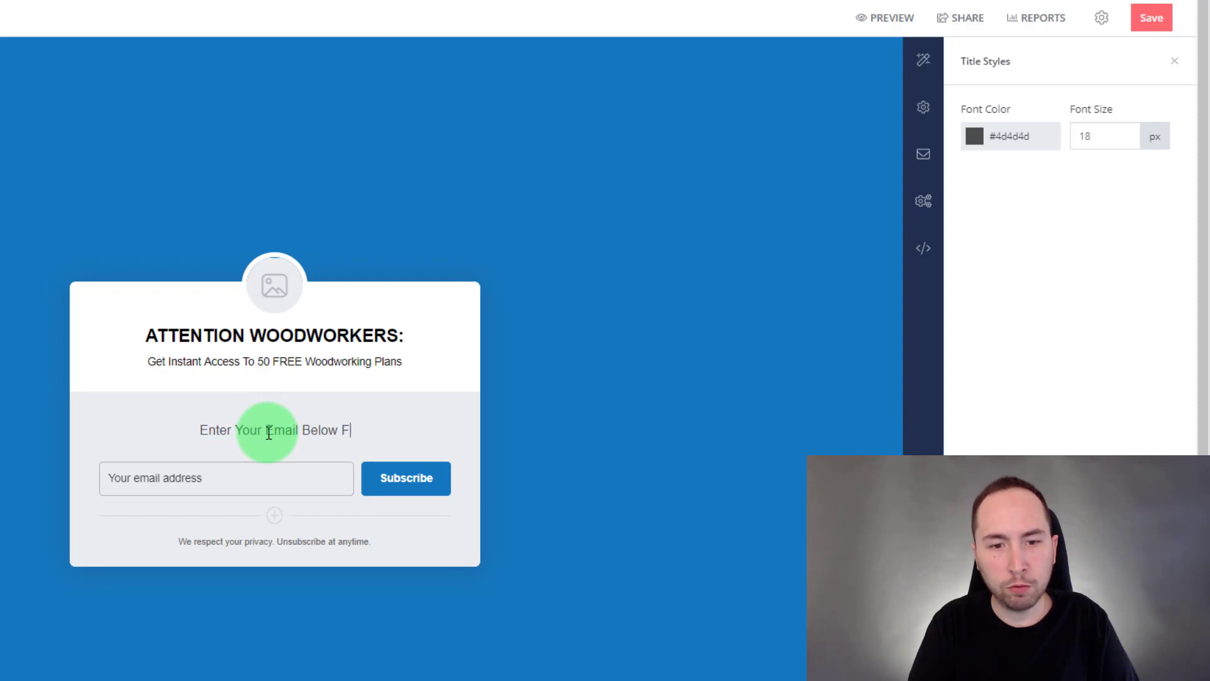
{"action": "type", "text": "or Instant Access"}
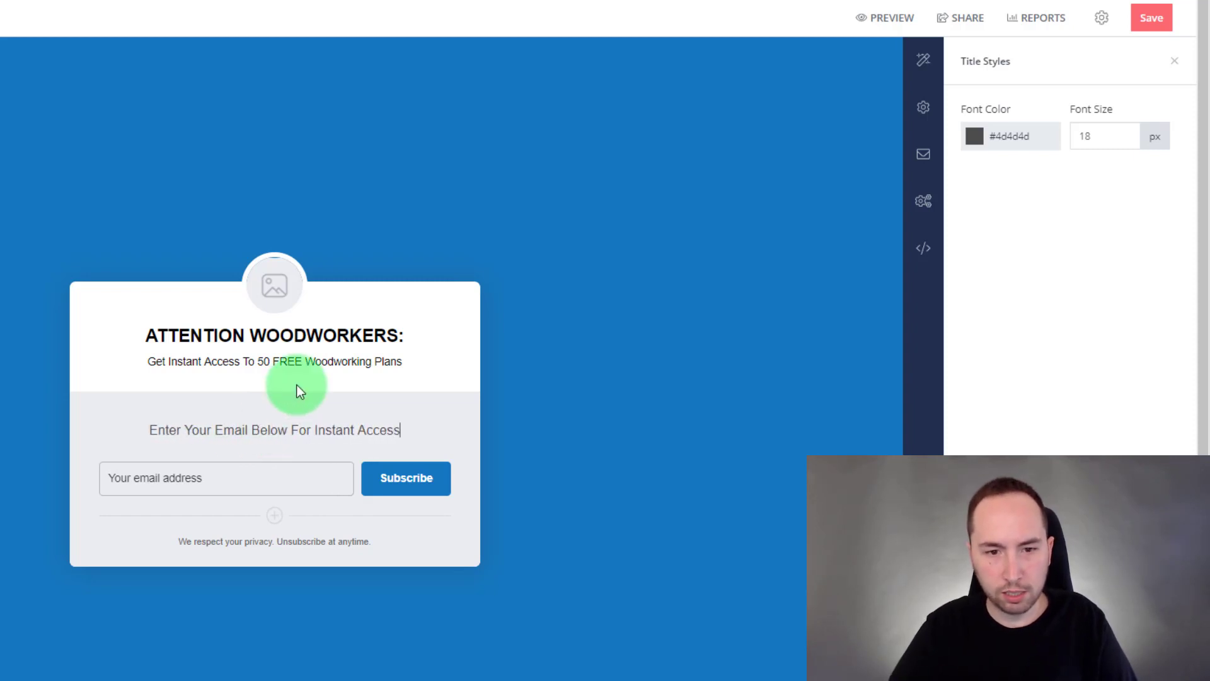
- Set the subheading font size to 30 px
{"action": "triple_click", "coordinate": [297, 365]}
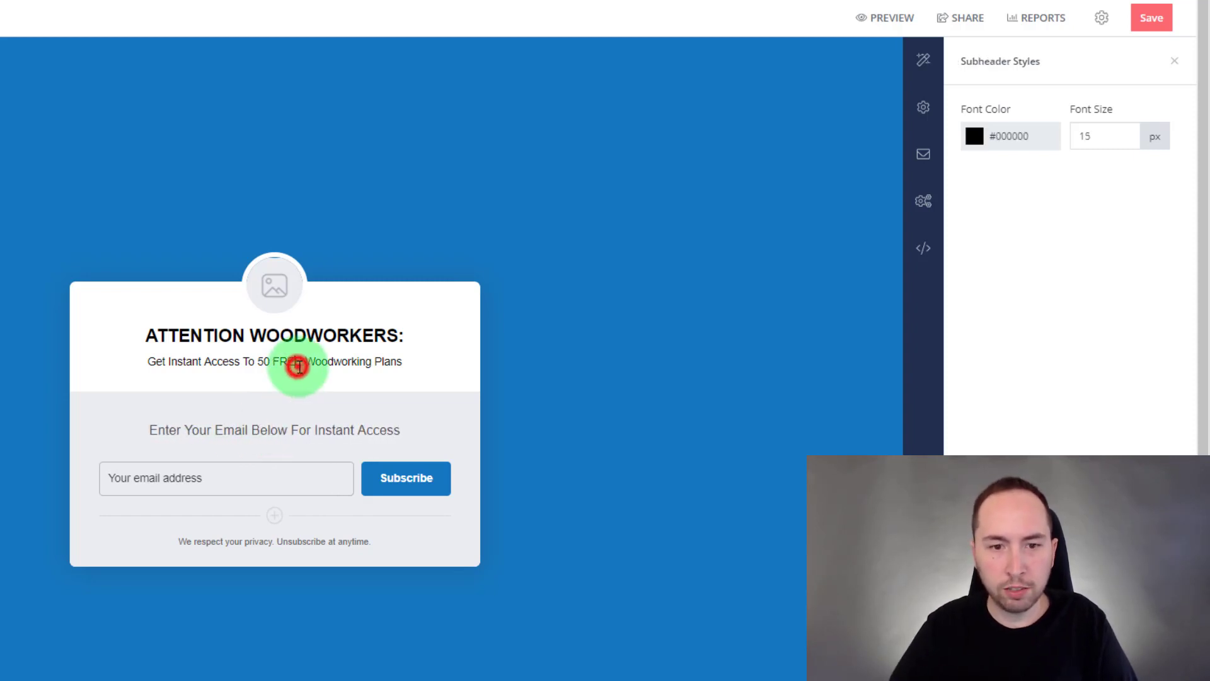
{"action": "double_click", "coordinate": [1100, 135]}
{"action": "type", "text": "30"}
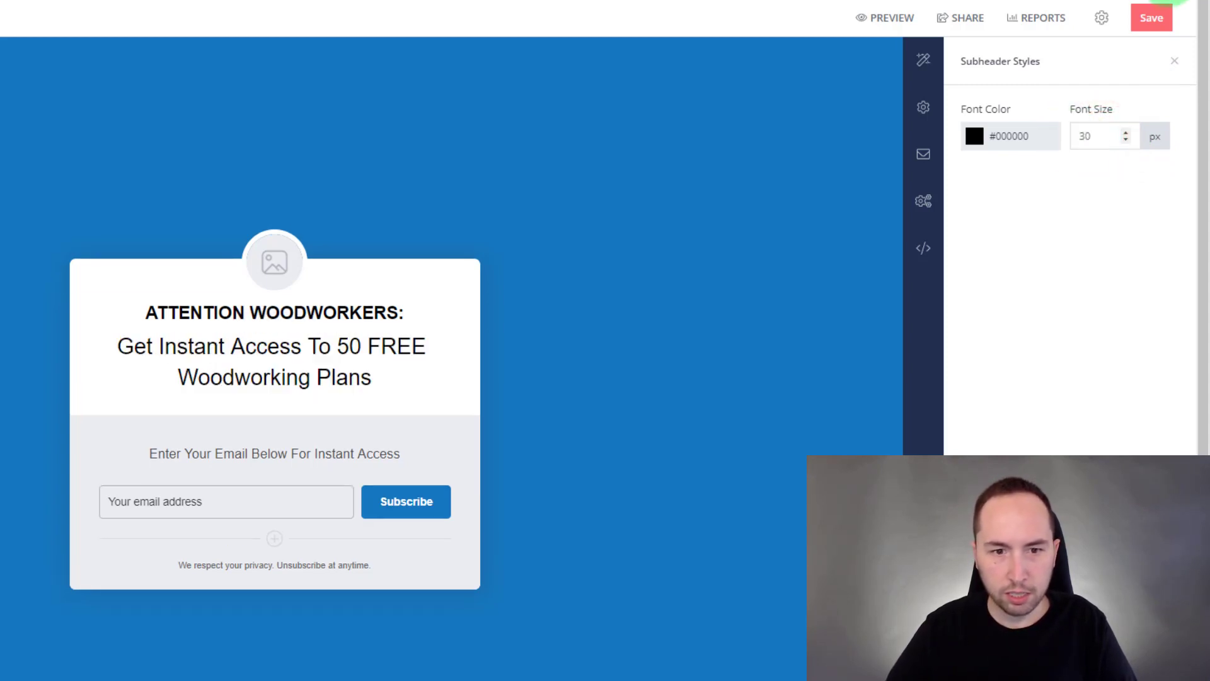
{"action": "left_click", "coordinate": [275, 328]}
{"action": "left_click", "coordinate": [288, 305]}
- Set the ATTENTION WOODWORKERS: heading font size to 32
{"action": "left_click", "coordinate": [1092, 133]}
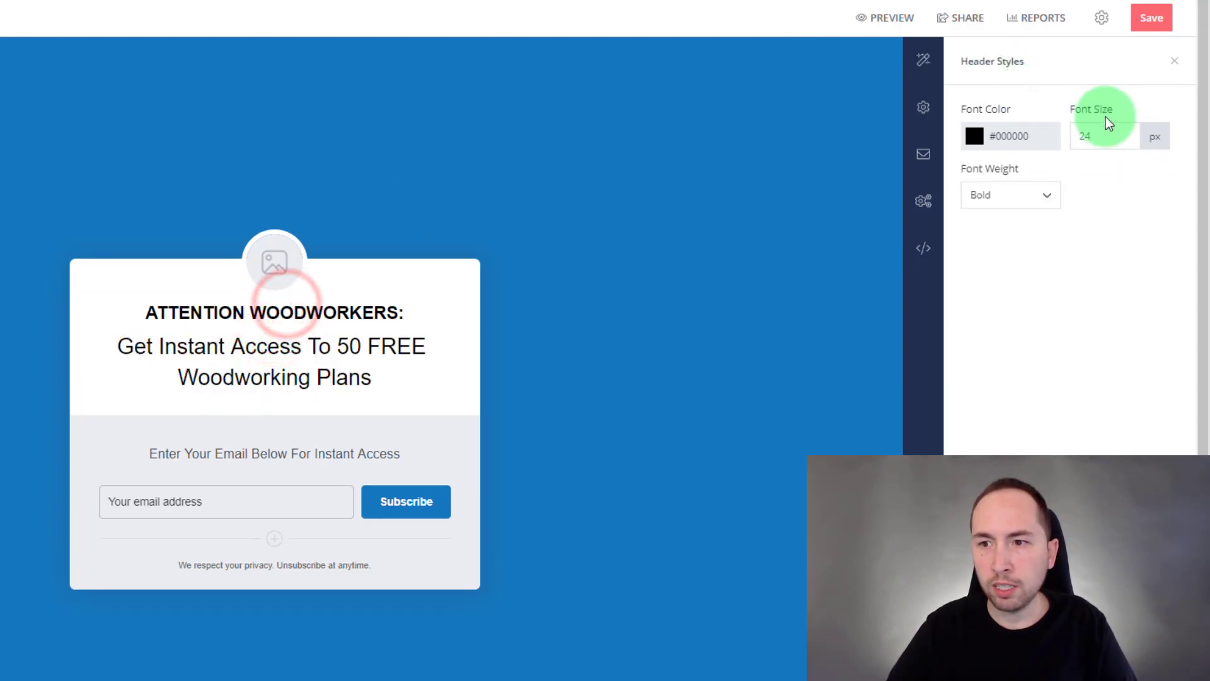
{"action": "type", "text": "35"}
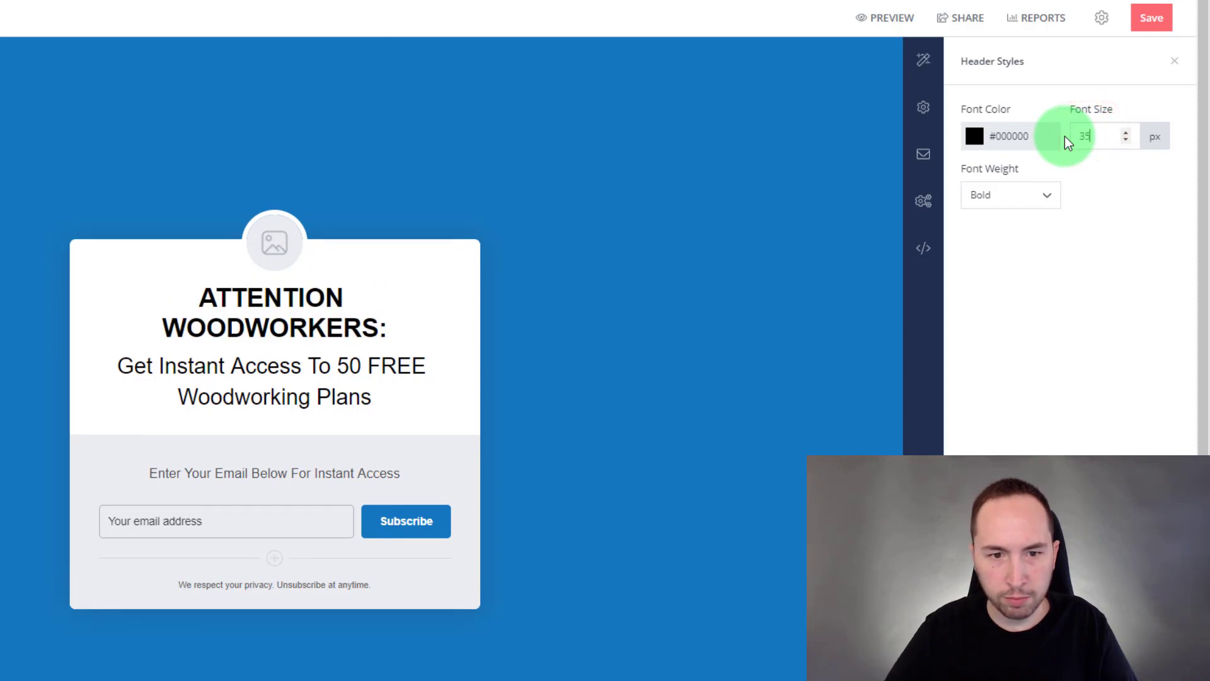
{"action": "left_click", "coordinate": [1126, 140]}
{"action": "left_click", "coordinate": [1126, 140]}
{"action": "left_click", "coordinate": [1126, 140]}
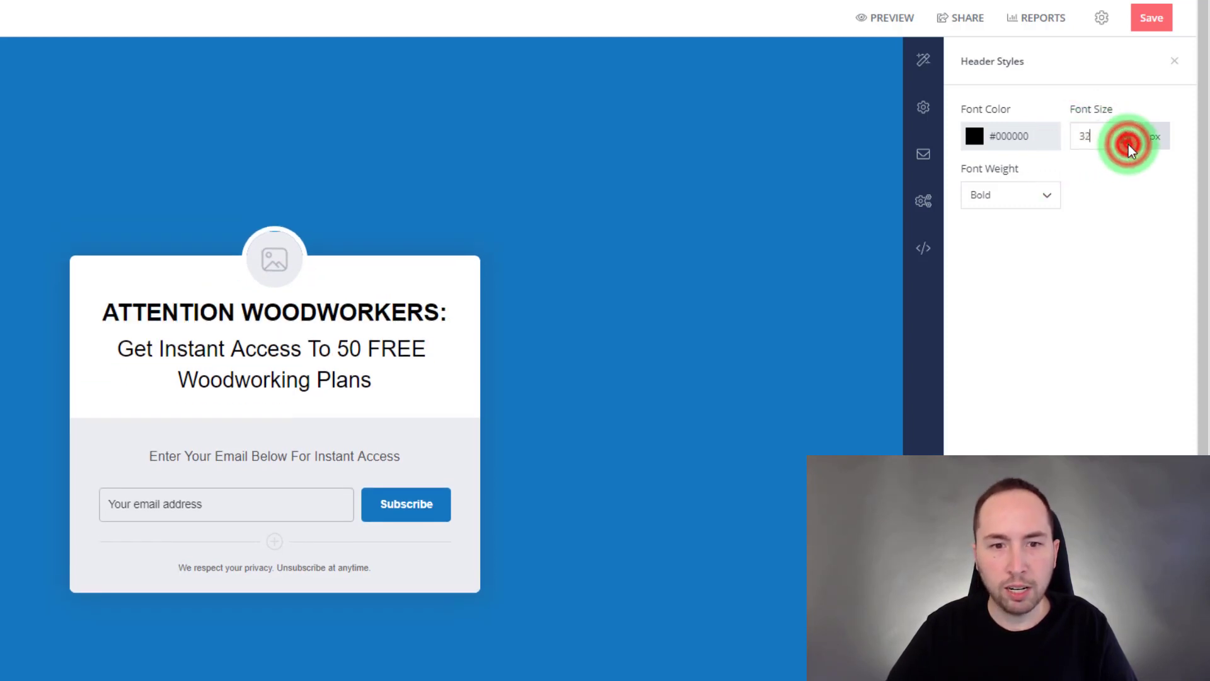
- Keep the subheading at 30 px and make it bold
{"action": "left_click", "coordinate": [284, 362]}
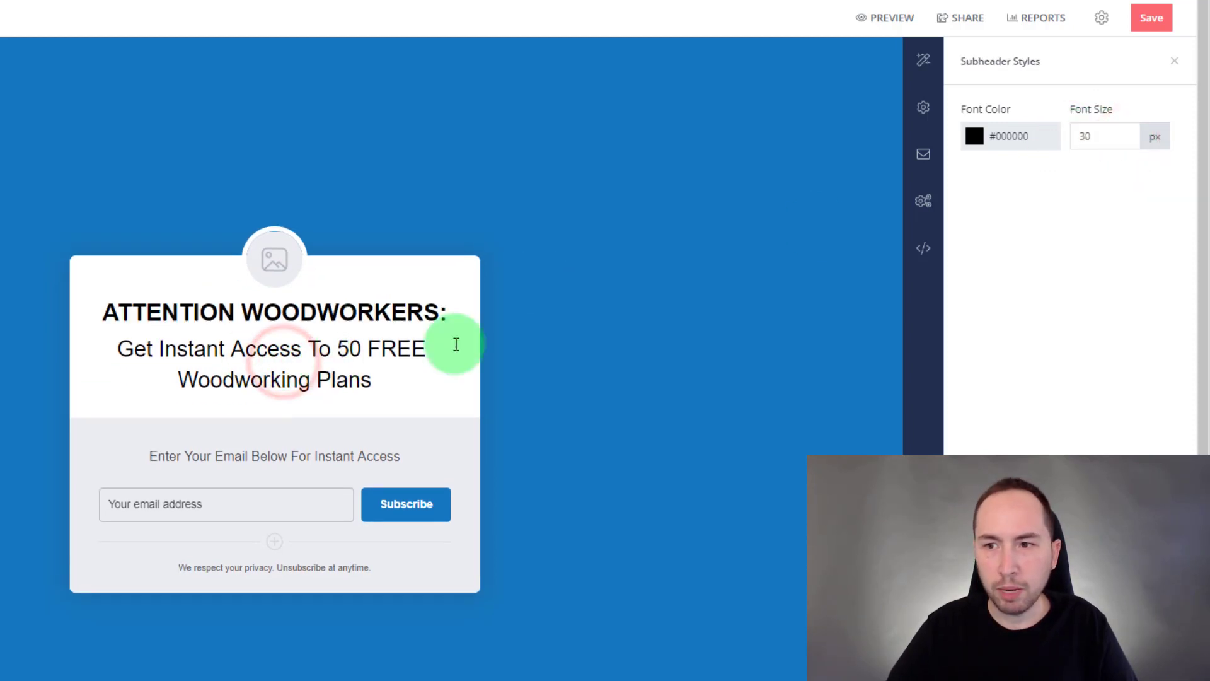
{"action": "left_click", "coordinate": [1125, 133]}
{"action": "left_click", "coordinate": [1125, 132]}
{"action": "left_click", "coordinate": [1126, 133]}
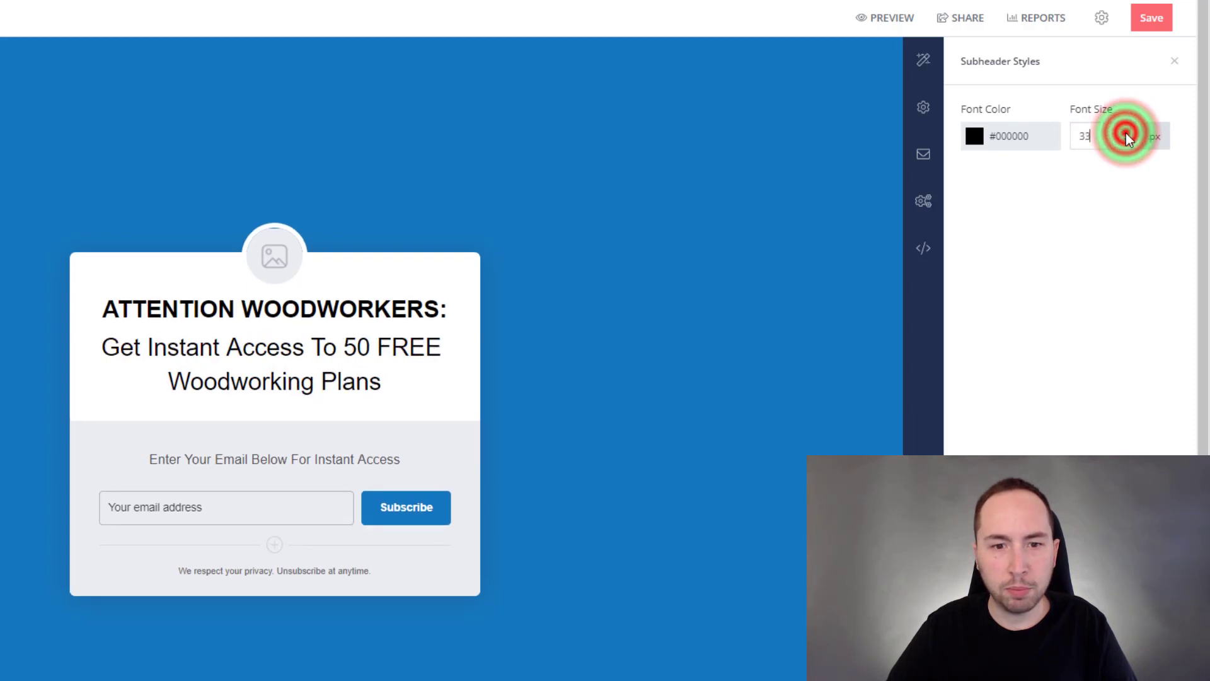
{"action": "left_click", "coordinate": [1126, 133]}
{"action": "left_click", "coordinate": [1126, 132]}
{"action": "left_click", "coordinate": [1126, 132]}
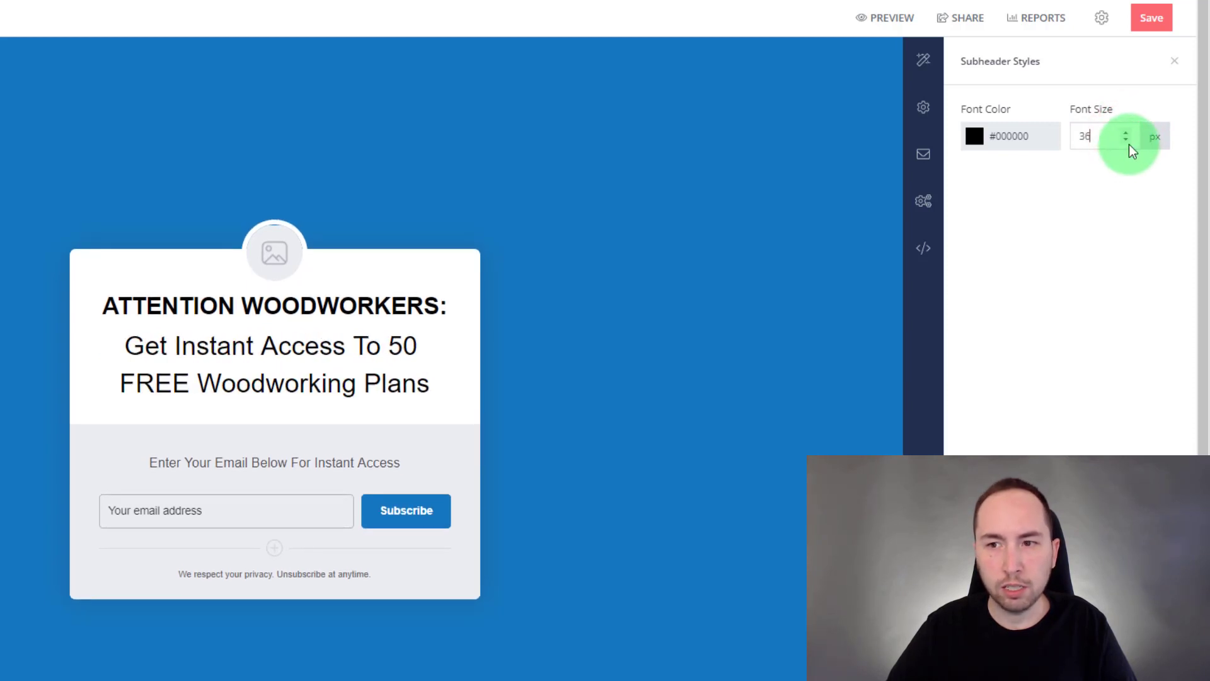
{"action": "left_click", "coordinate": [1126, 142]}
{"action": "left_click", "coordinate": [1126, 141]}
{"action": "left_click", "coordinate": [1126, 141]}
{"action": "left_click", "coordinate": [1126, 141]}
{"action": "left_click", "coordinate": [1125, 141]}
{"action": "left_click", "coordinate": [1126, 141]}
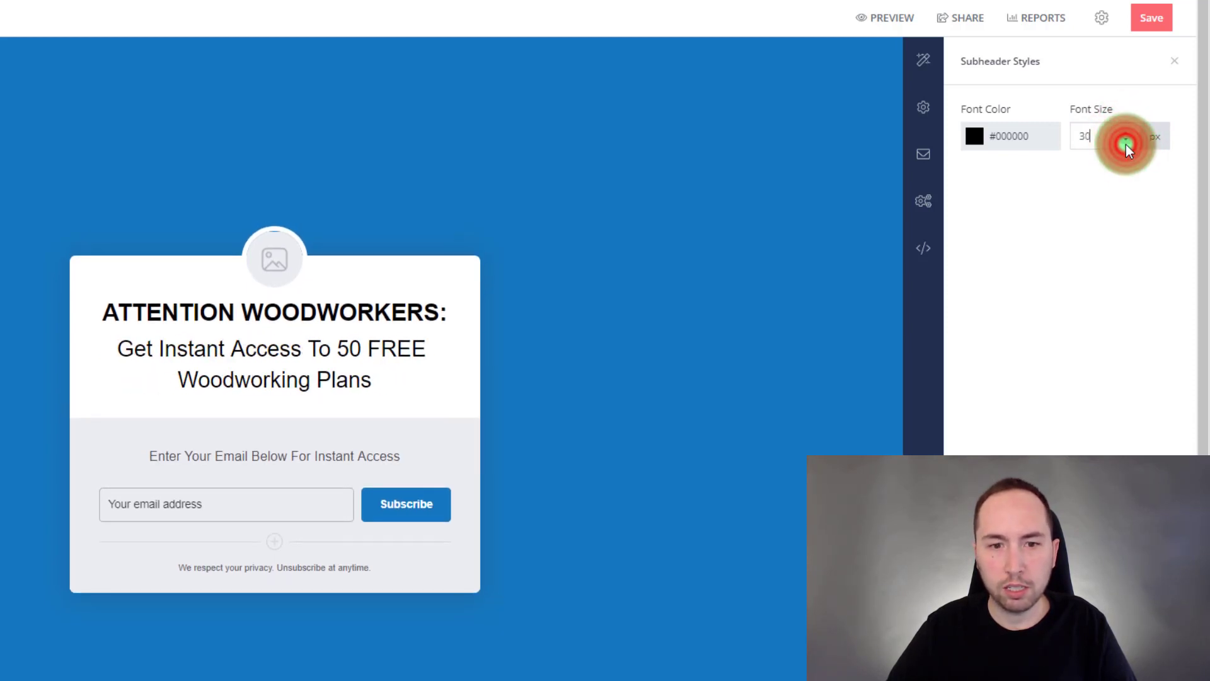
{"action": "triple_click", "coordinate": [367, 340]}
{"action": "key", "text": "ctrl+b"}
- Colour the ATTENTION WOODWORKERS: heading red
{"action": "left_click", "coordinate": [406, 383]}
{"action": "triple_click", "coordinate": [344, 314]}
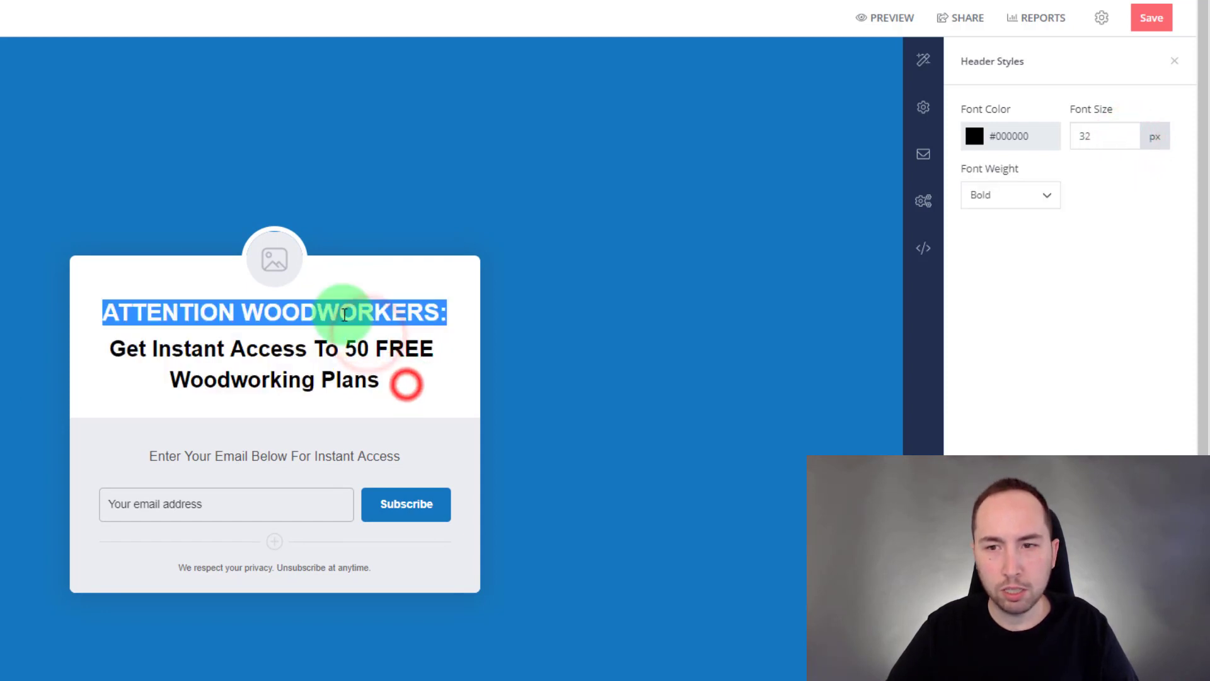
{"action": "left_click", "coordinate": [976, 138]}
{"action": "left_click_drag", "start_coordinate": [1035, 195], "coordinate": [1103, 151]}
{"action": "left_click", "coordinate": [158, 344]}
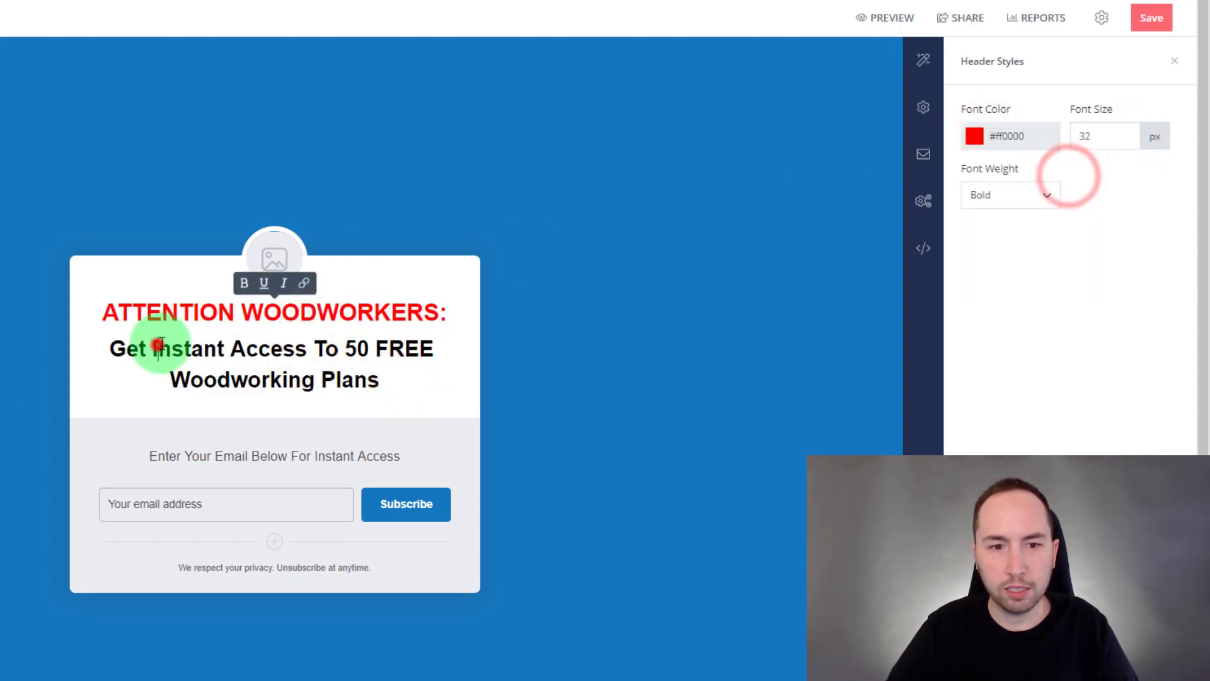
- Change the signup button label from Subscribe to 'Get Instant Access'
{"action": "left_click", "coordinate": [277, 457]}
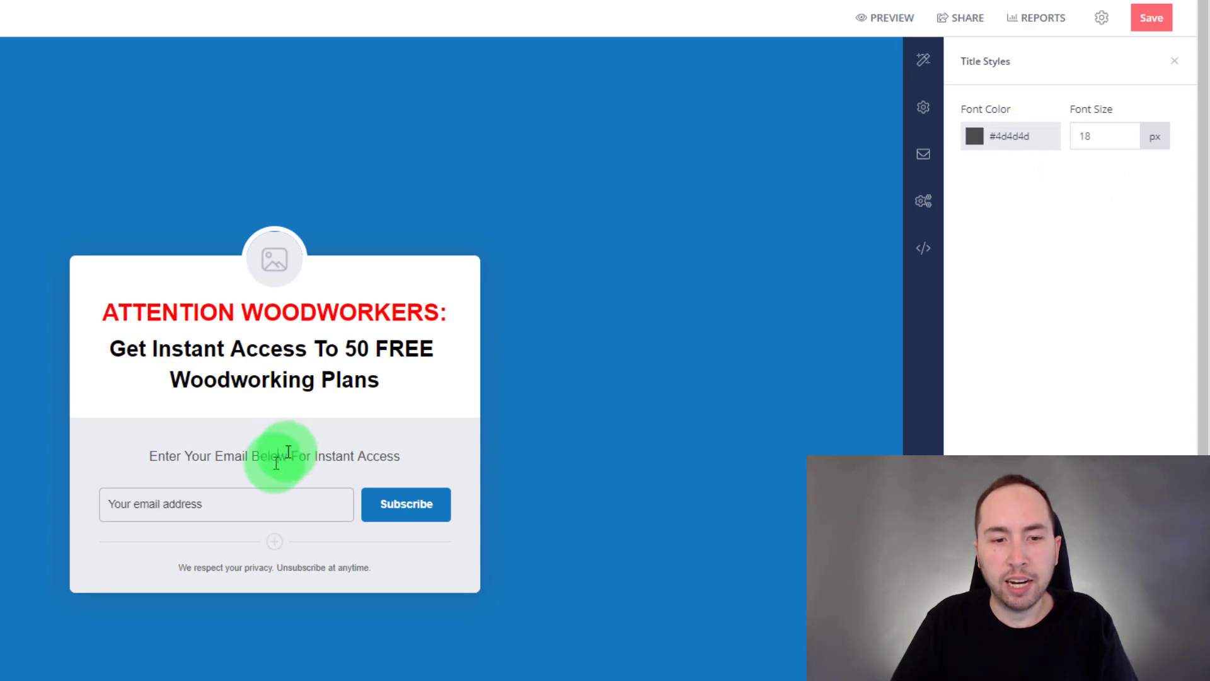
{"action": "left_click", "coordinate": [384, 504]}
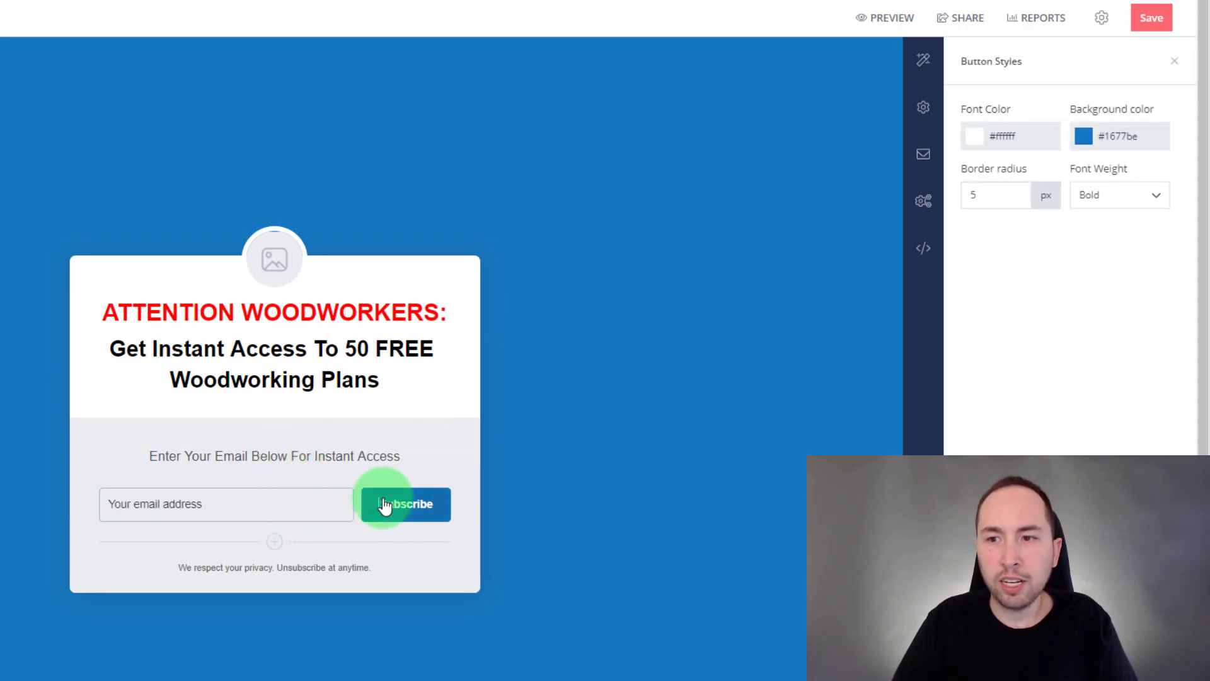
{"action": "double_click", "coordinate": [410, 503]}
{"action": "type", "text": "Get Instant Access"}
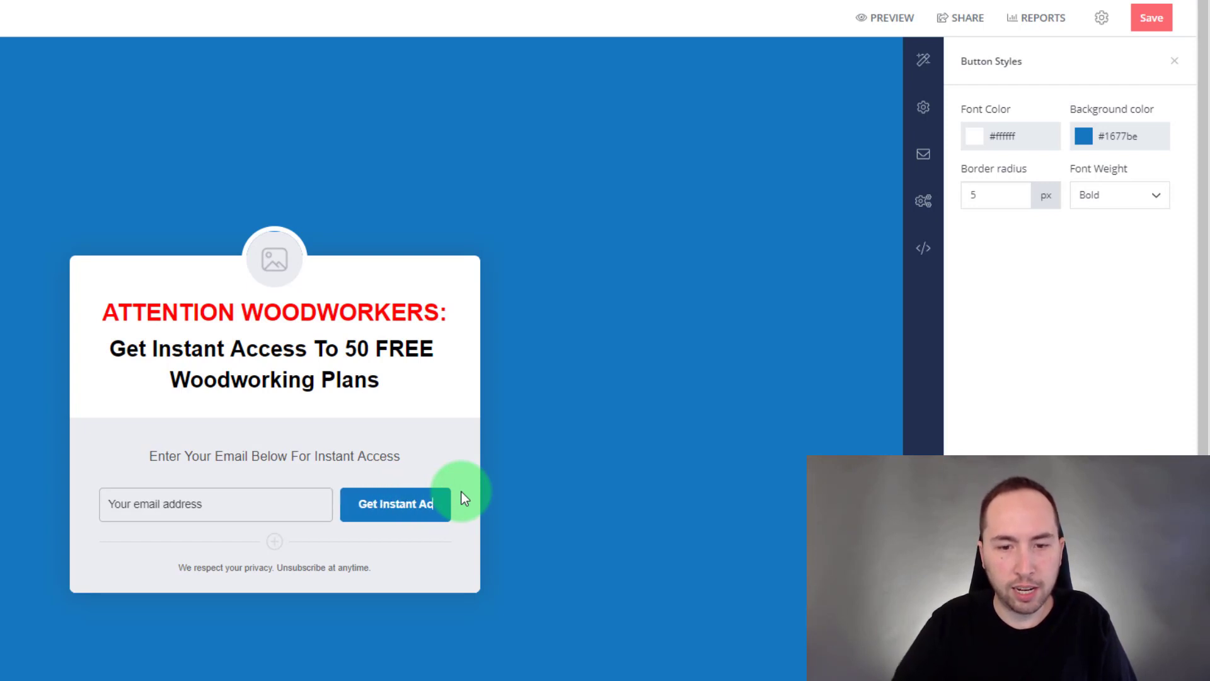
{"action": "left_click", "coordinate": [264, 543]}
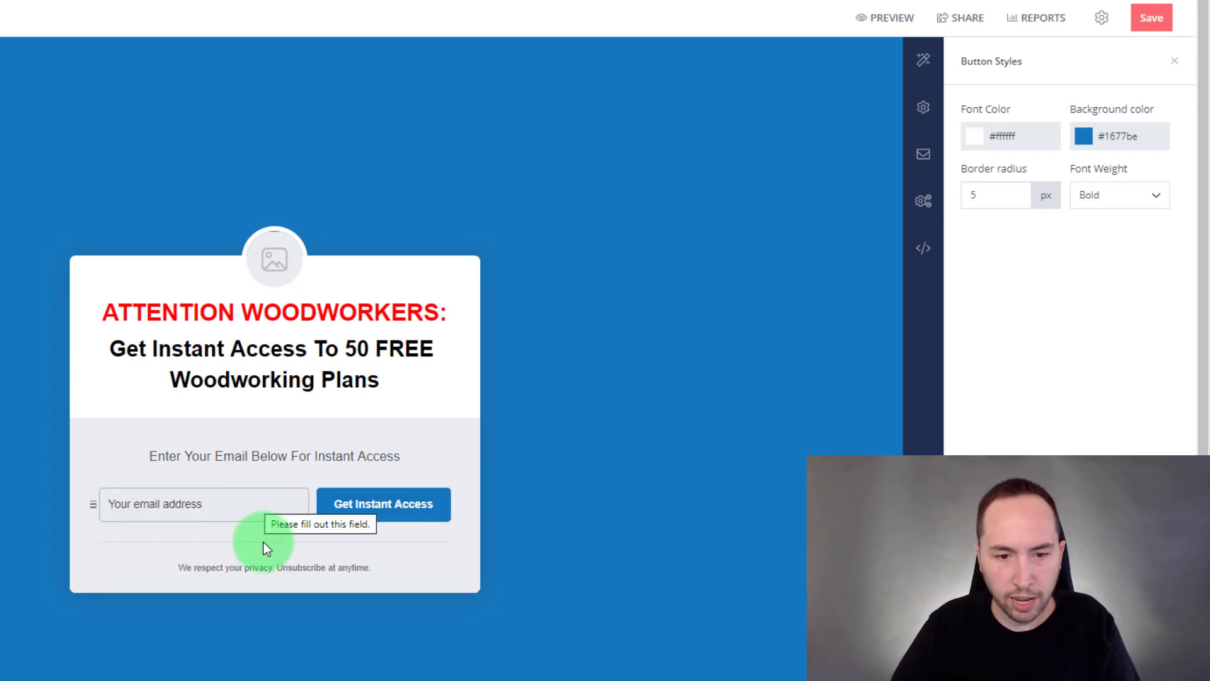
- Change the disclaimer to 'We Don't Spam. Unsubscribe at Anytime.'
{"action": "left_click", "coordinate": [200, 569]}
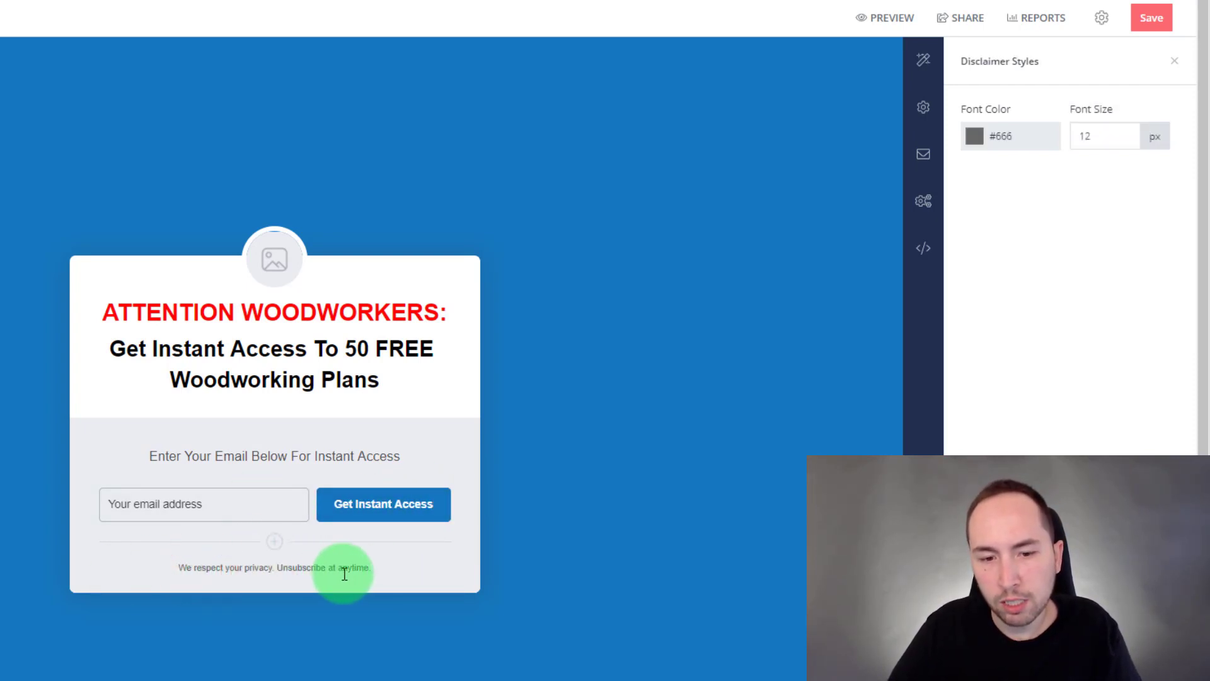
{"action": "left_click_drag", "start_coordinate": [272, 569], "coordinate": [163, 569]}
{"action": "type", "text": "We Don"}
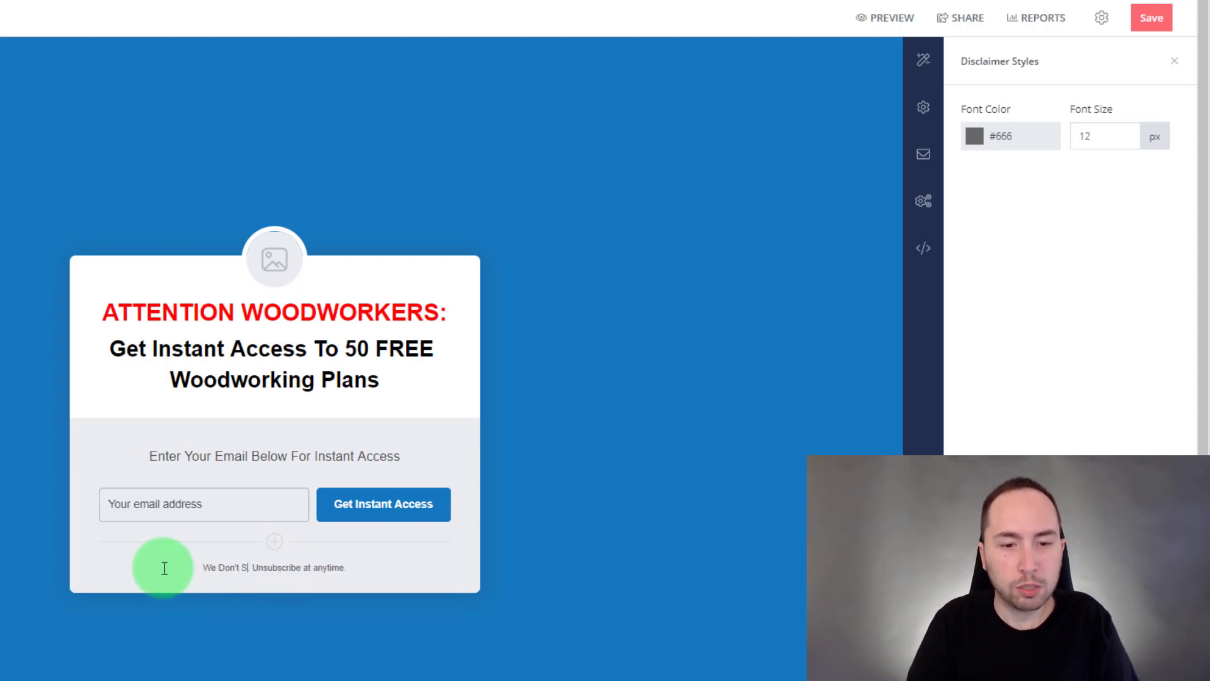
{"action": "type", "text": "'t Spam."}
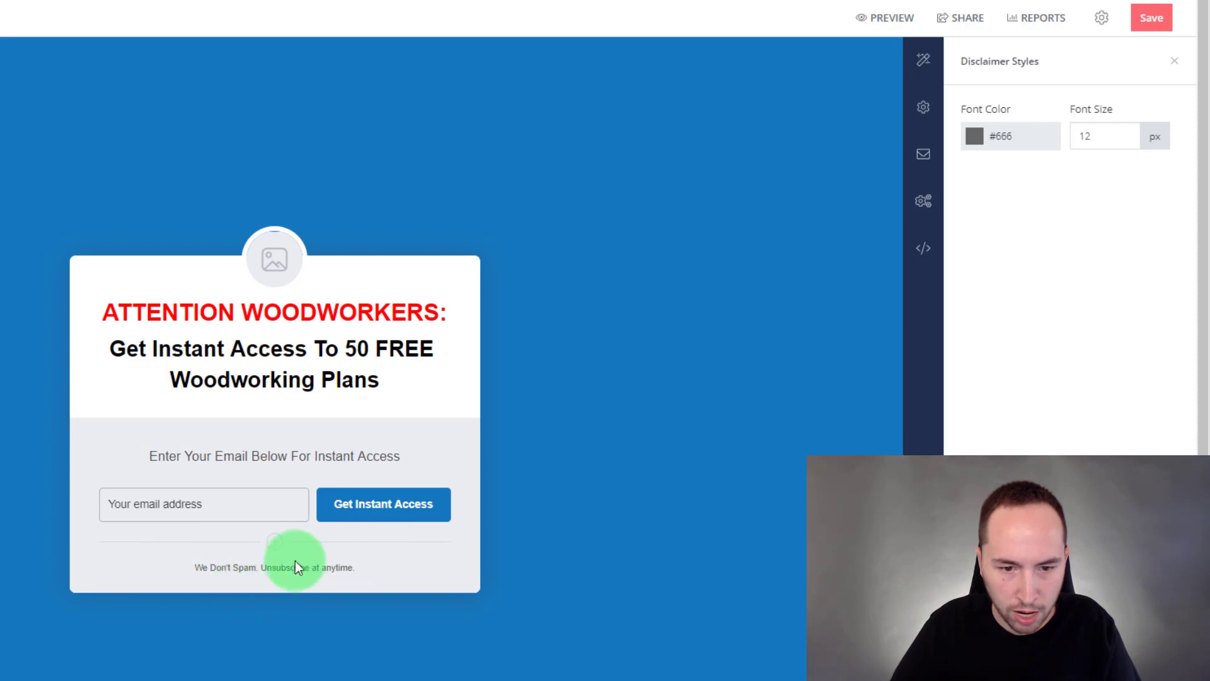
{"action": "type", "text": "A"}
{"action": "left_click", "coordinate": [366, 573]}
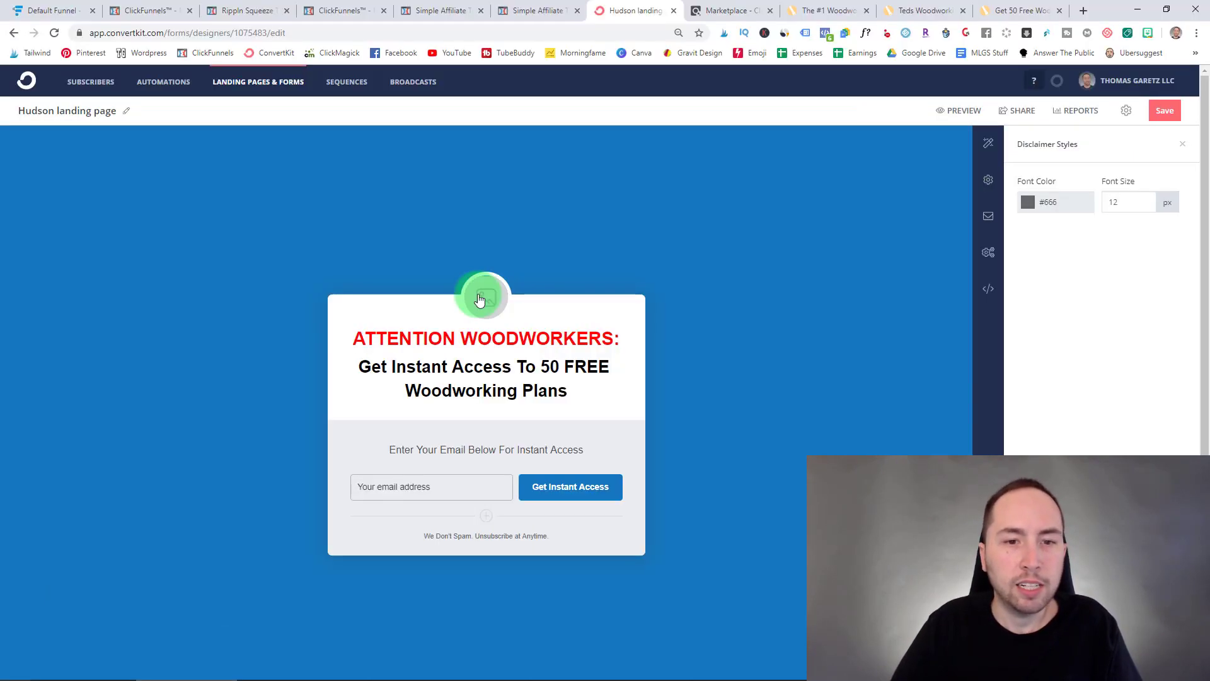
{"action": "left_click", "coordinate": [274, 259]}
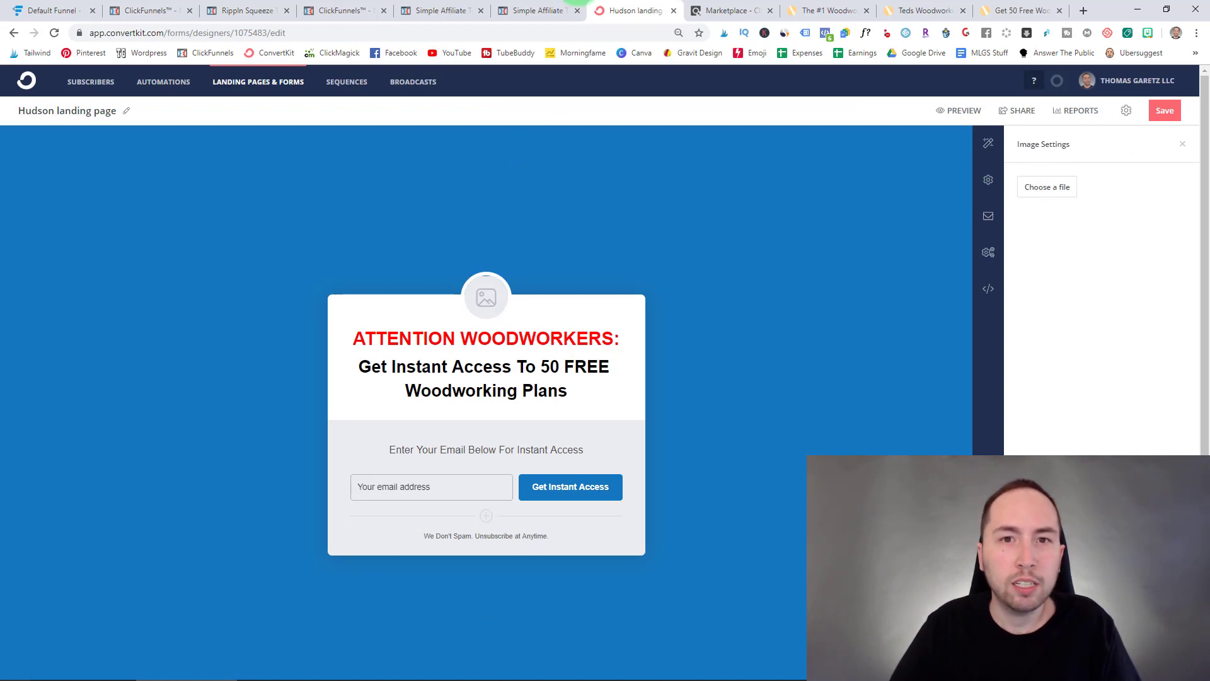
- Save the plans picture from Ted's Woodworking free-plans page as 1.png, then return to ConvertKit
{"action": "left_click", "coordinate": [924, 10]}
{"action": "scroll", "coordinate": [945, 252], "scroll_direction": "down", "scroll_amount": 7}
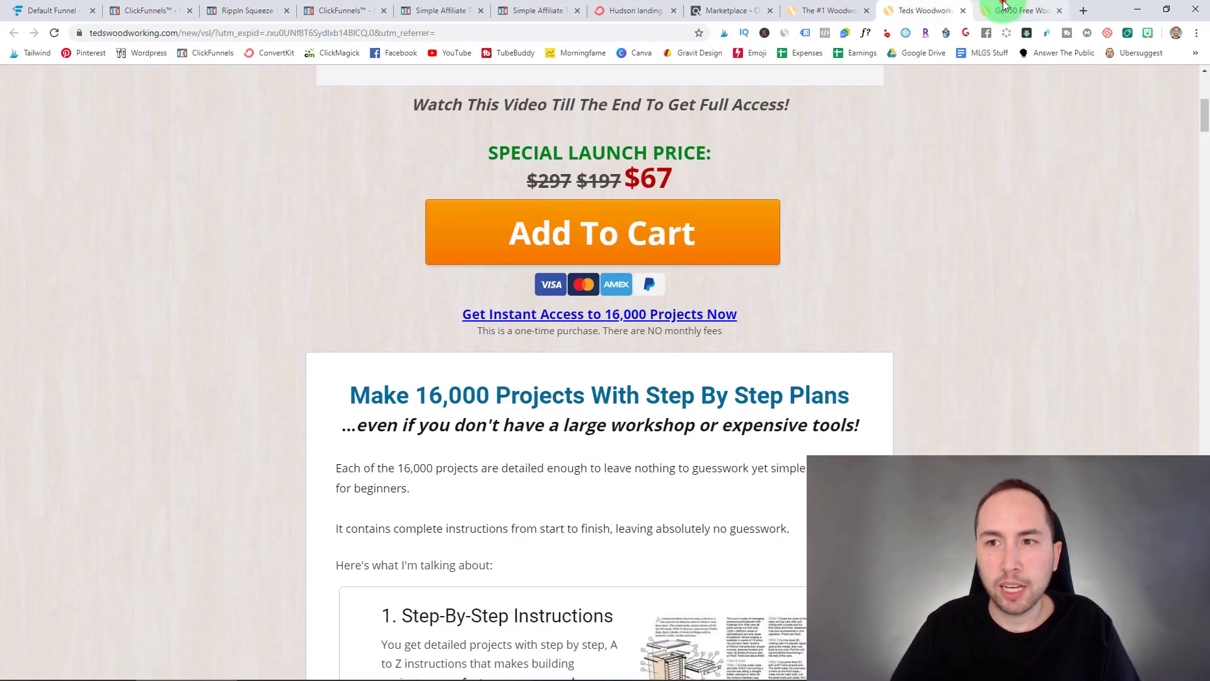
{"action": "left_click", "coordinate": [1004, 6]}
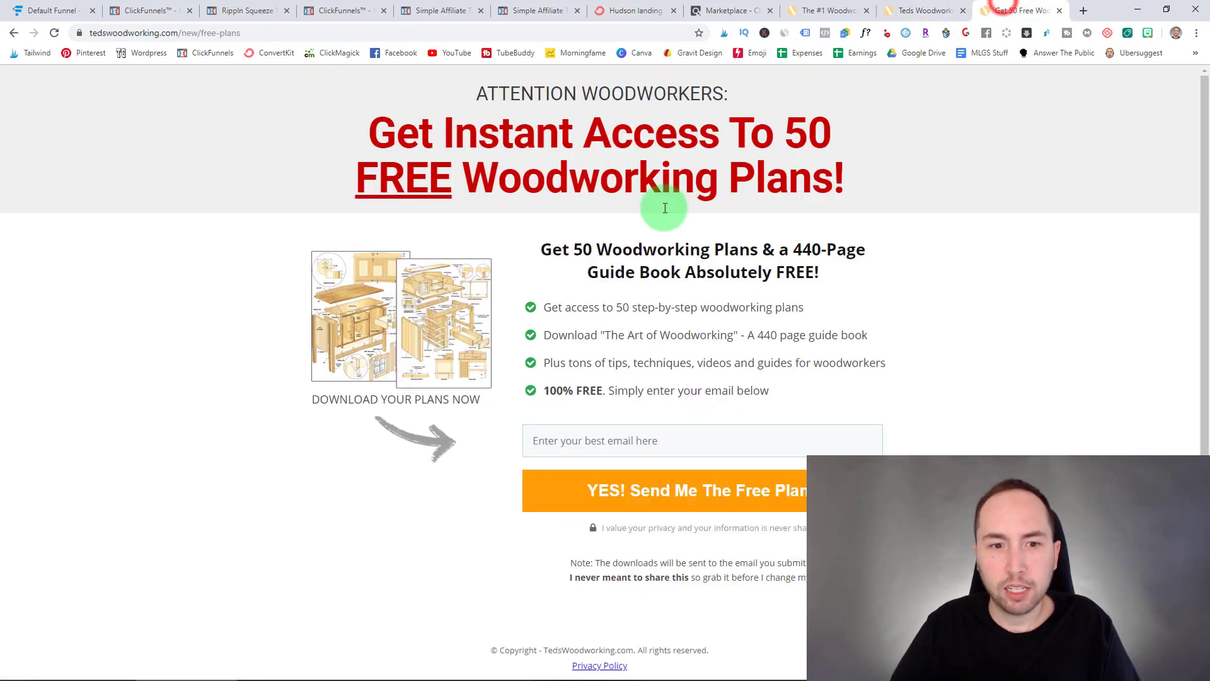
{"action": "right_click", "coordinate": [399, 304]}
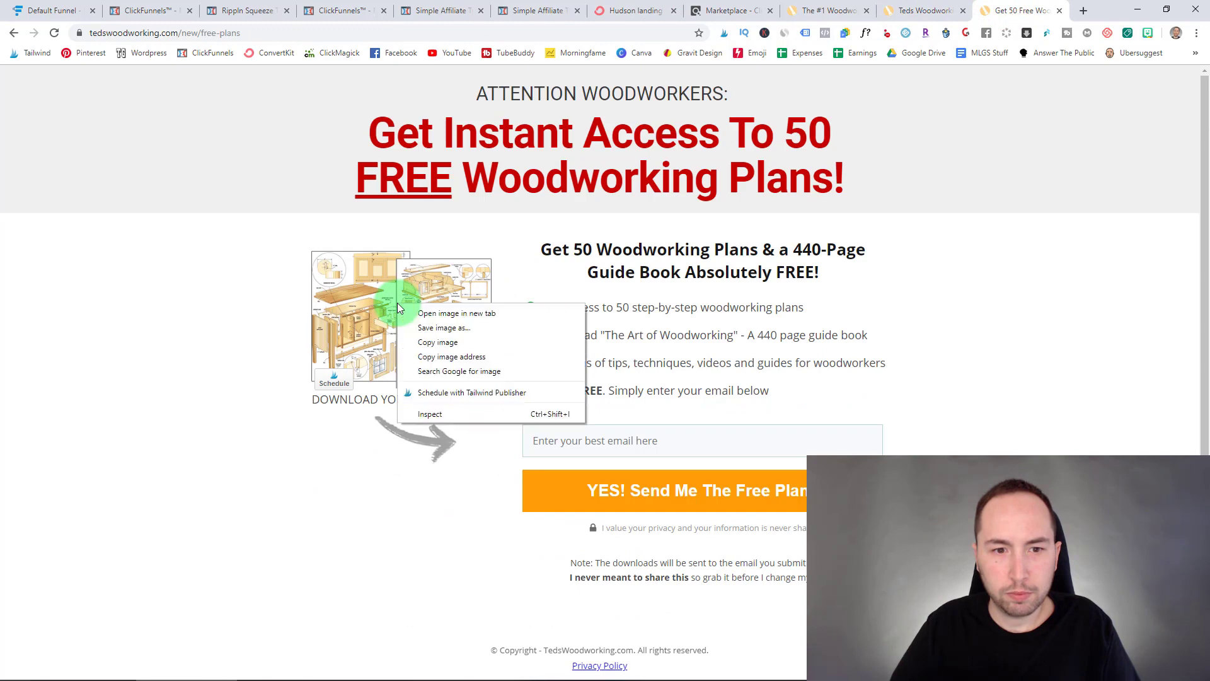
{"action": "left_click", "coordinate": [435, 341]}
{"action": "left_click", "coordinate": [650, 505]}
{"action": "left_click", "coordinate": [622, 10]}
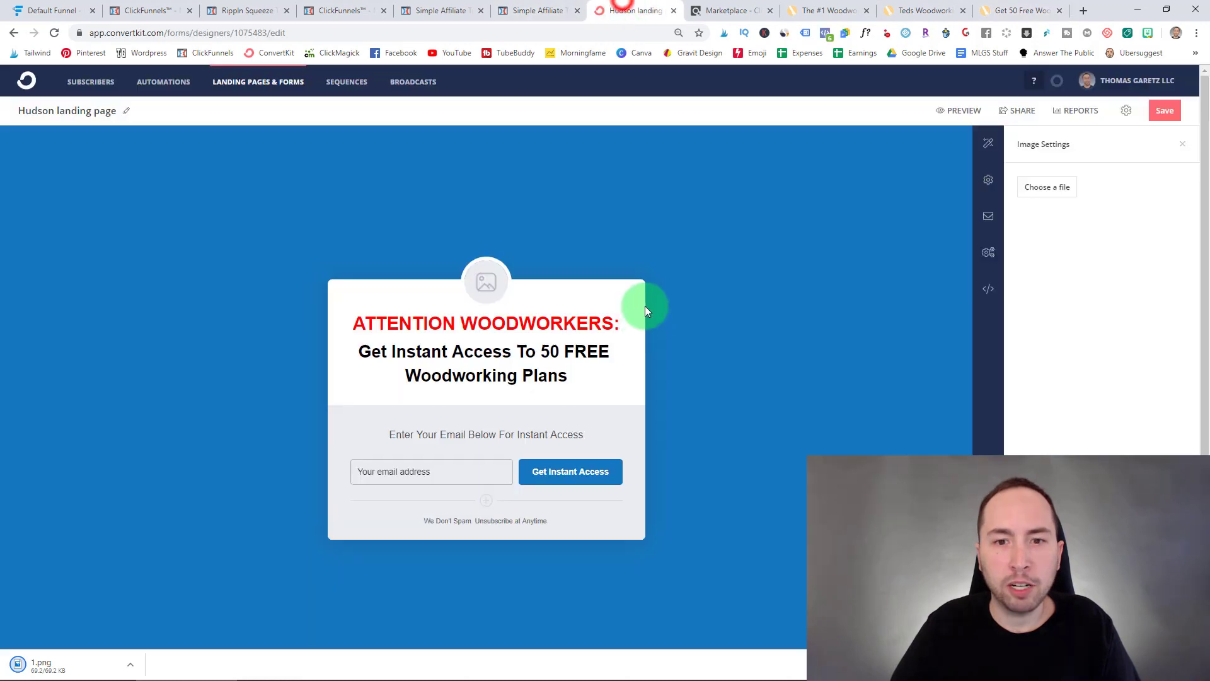
- Upload 1.png as the form image and page background over black at 25% opacity
{"action": "left_click", "coordinate": [1048, 184]}
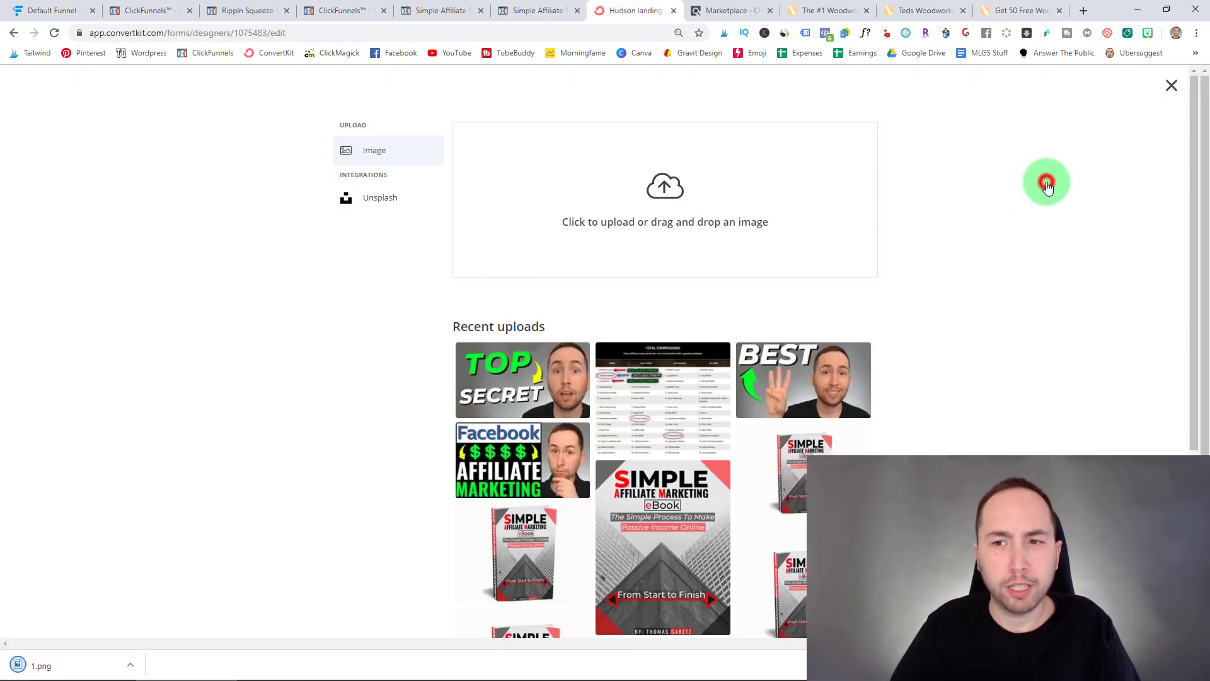
{"action": "left_click", "coordinate": [660, 249]}
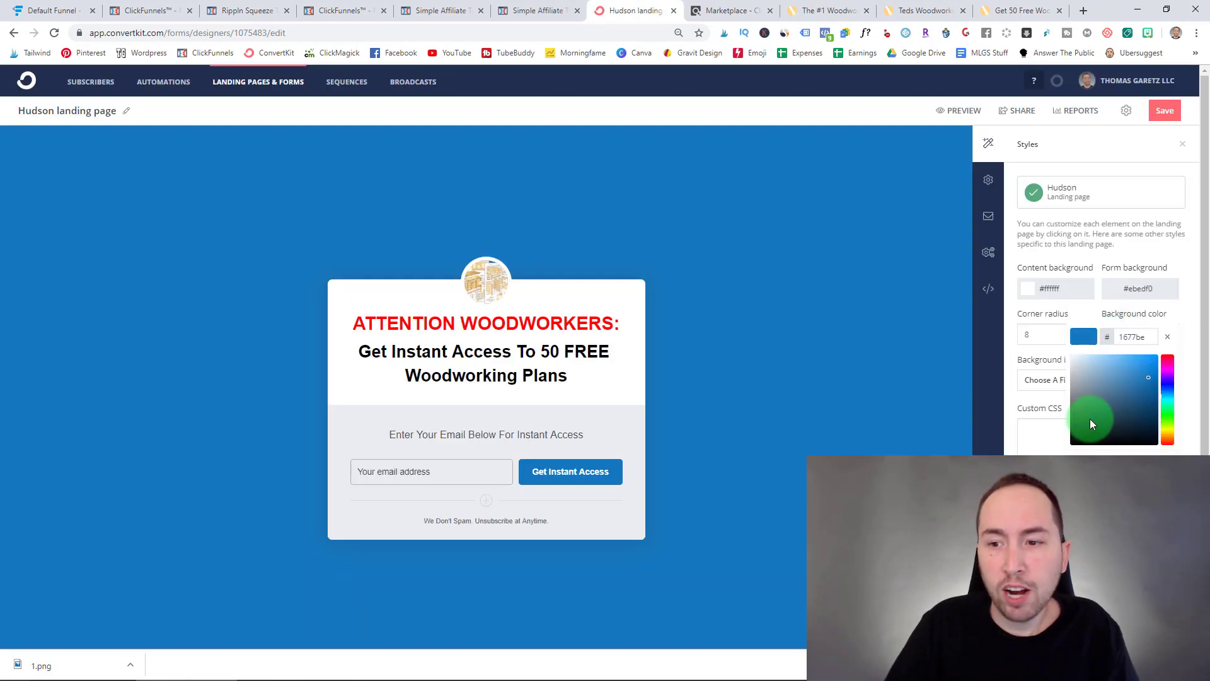
{"action": "left_click_drag", "start_coordinate": [1091, 419], "coordinate": [1082, 427]}
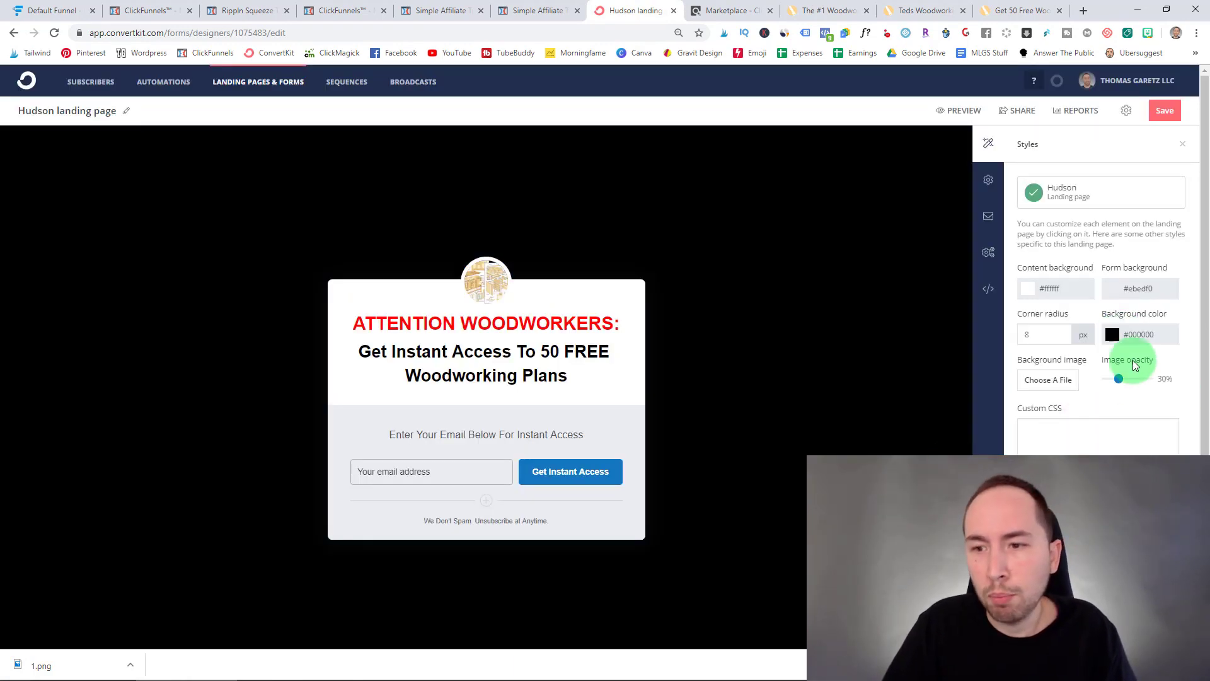
{"action": "left_click", "coordinate": [1066, 381]}
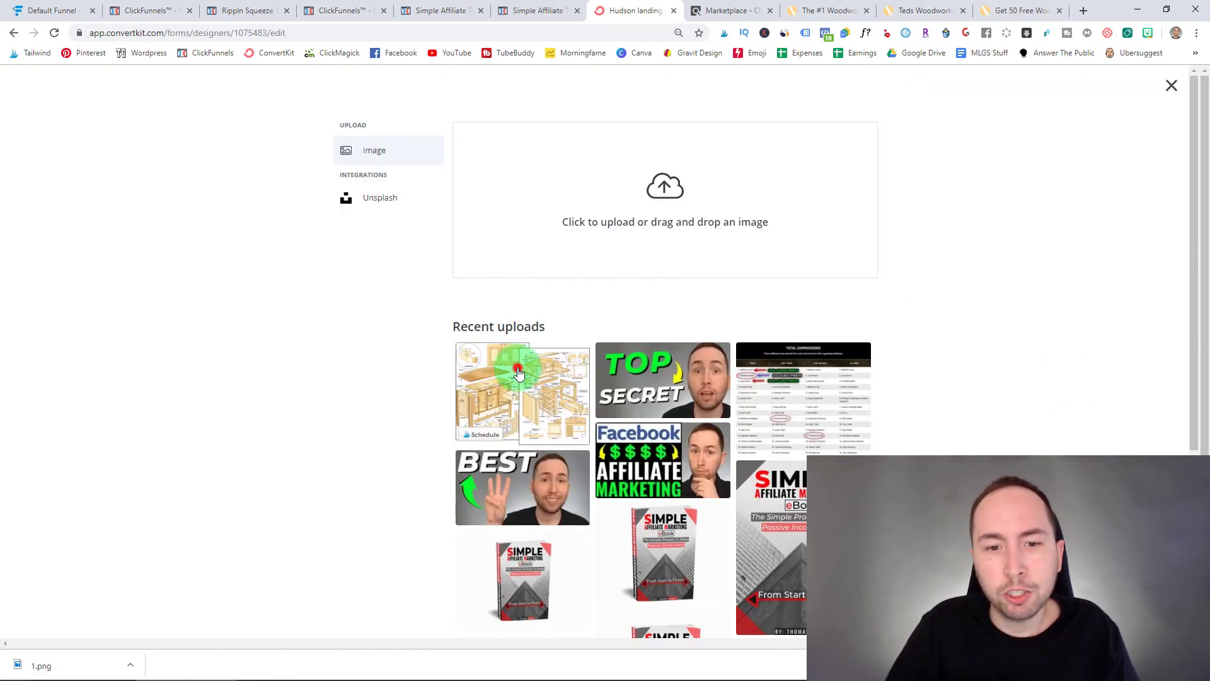
{"action": "left_click", "coordinate": [513, 367]}
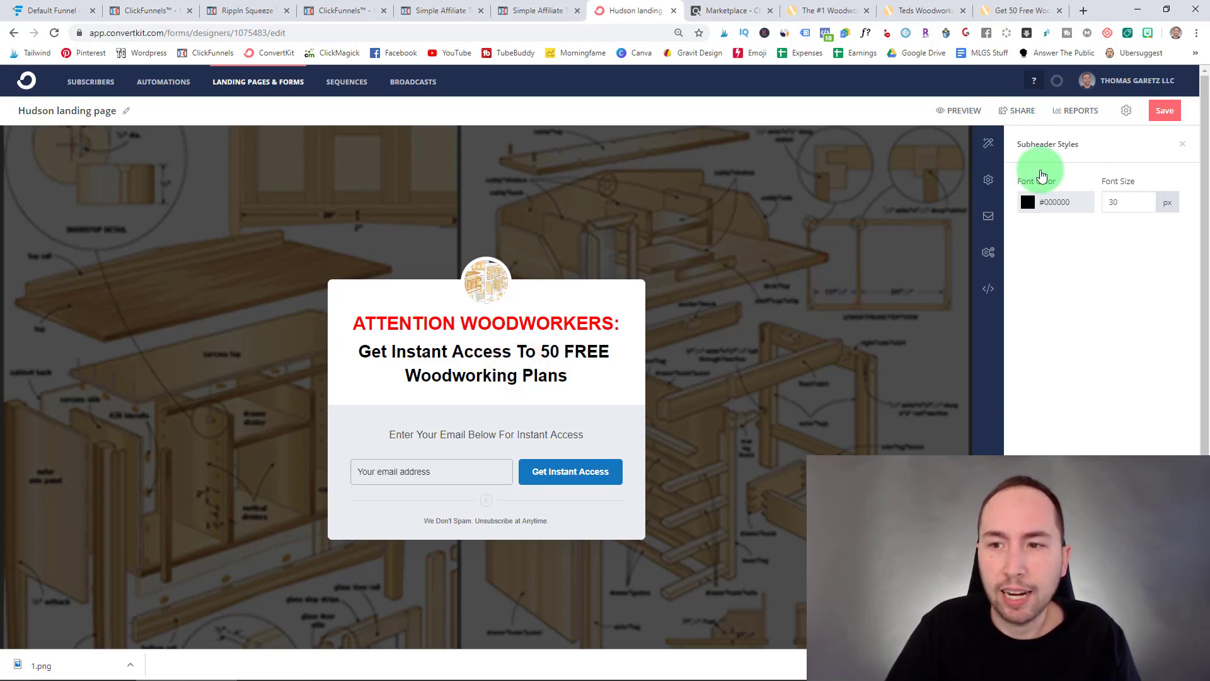
{"action": "left_click", "coordinate": [988, 143]}
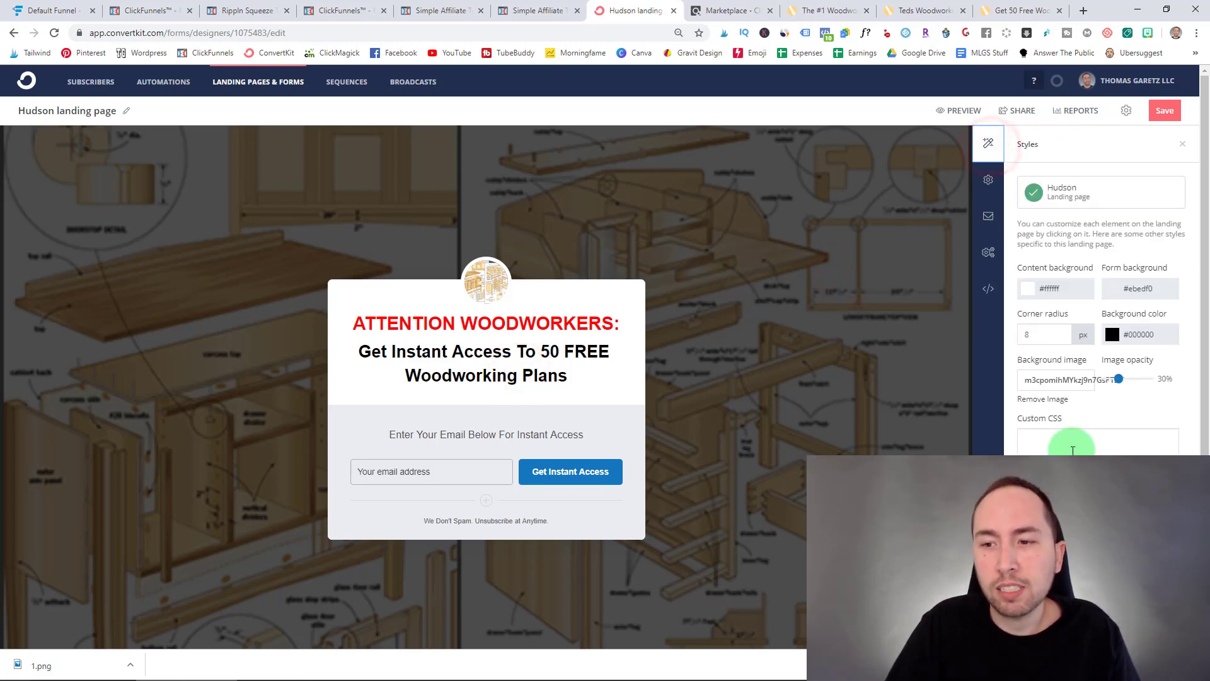
{"action": "mouse_move", "coordinate": [1120, 385]}
{"action": "left_mouse_down"}
{"action": "mouse_move", "coordinate": [1109, 385]}
{"action": "mouse_move", "coordinate": [1120, 383]}
{"action": "left_mouse_up"}
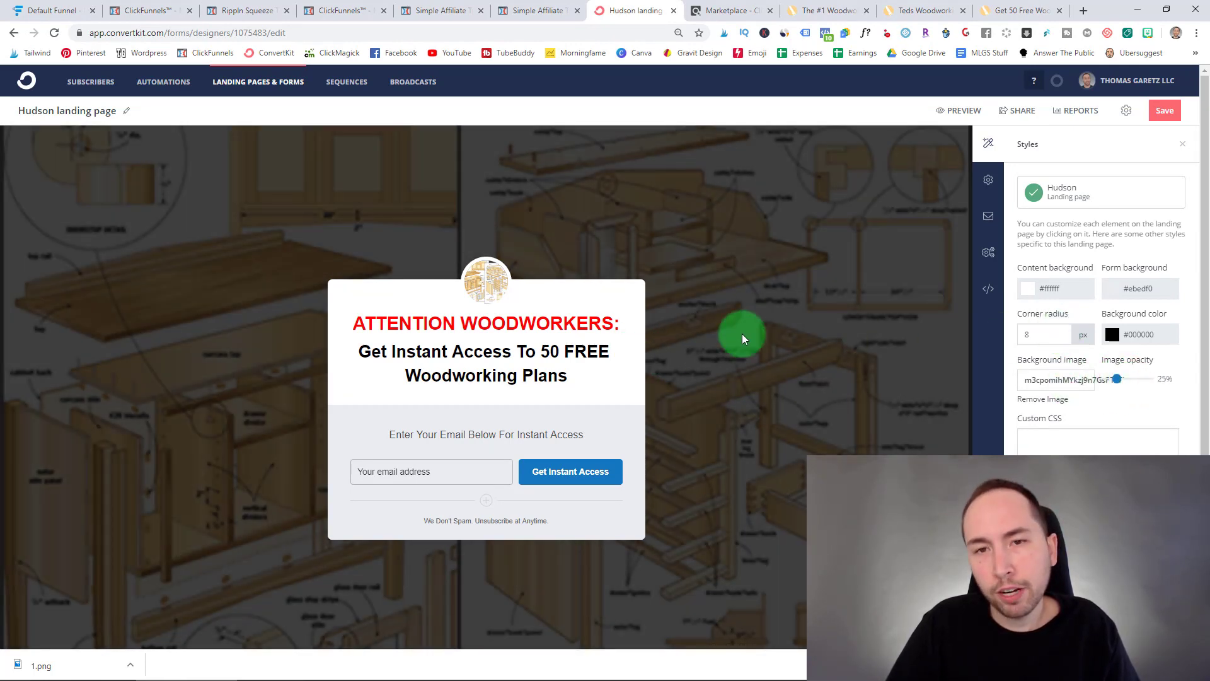
- Switch off the incentive email, check the advanced options, and view the general landing page settings
{"action": "left_click", "coordinate": [987, 217]}
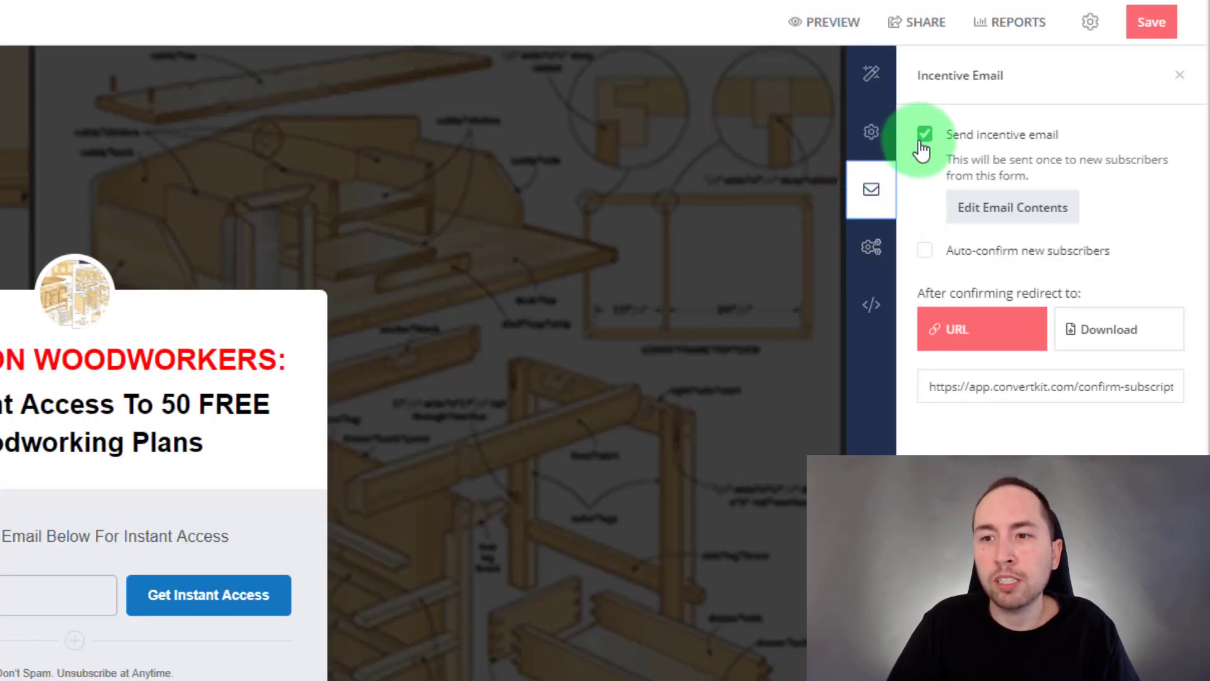
{"action": "left_click", "coordinate": [922, 147]}
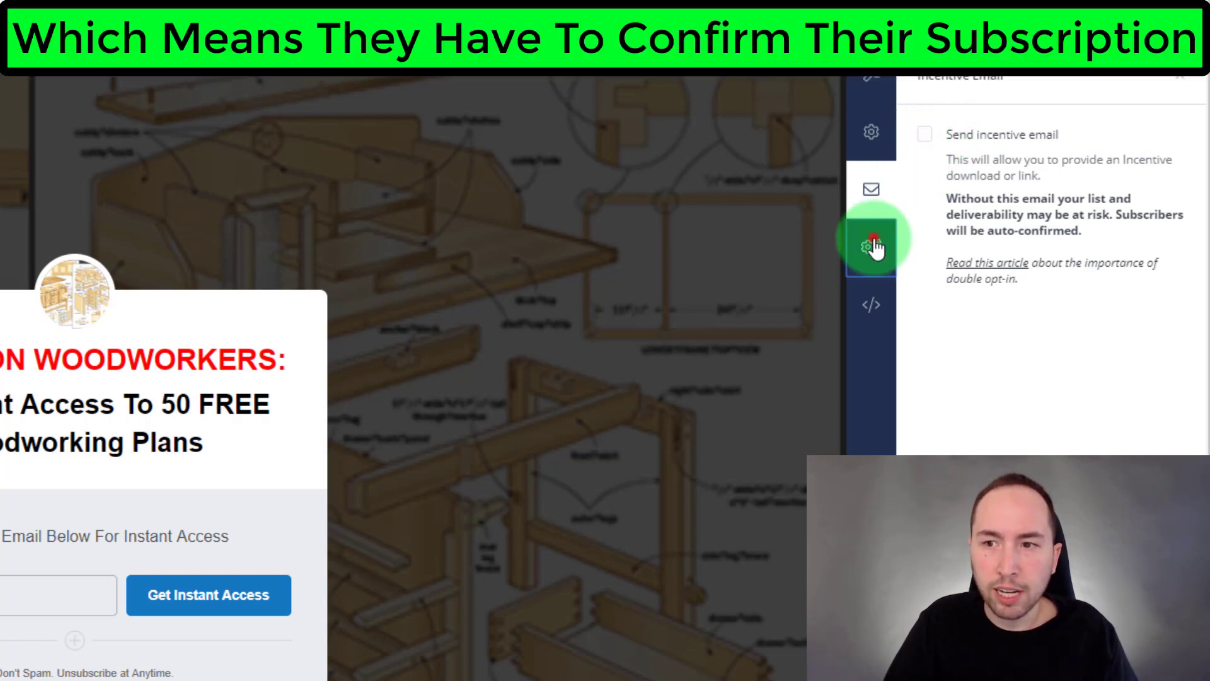
{"action": "left_click", "coordinate": [873, 246]}
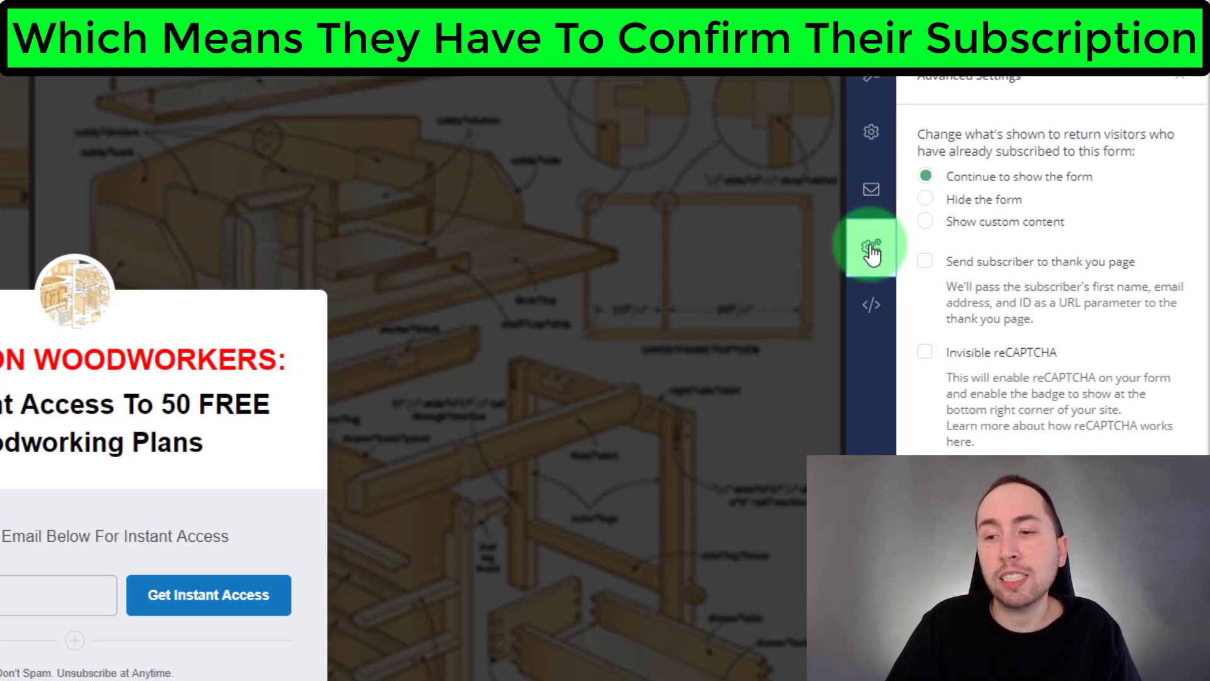
{"action": "left_click", "coordinate": [871, 132]}
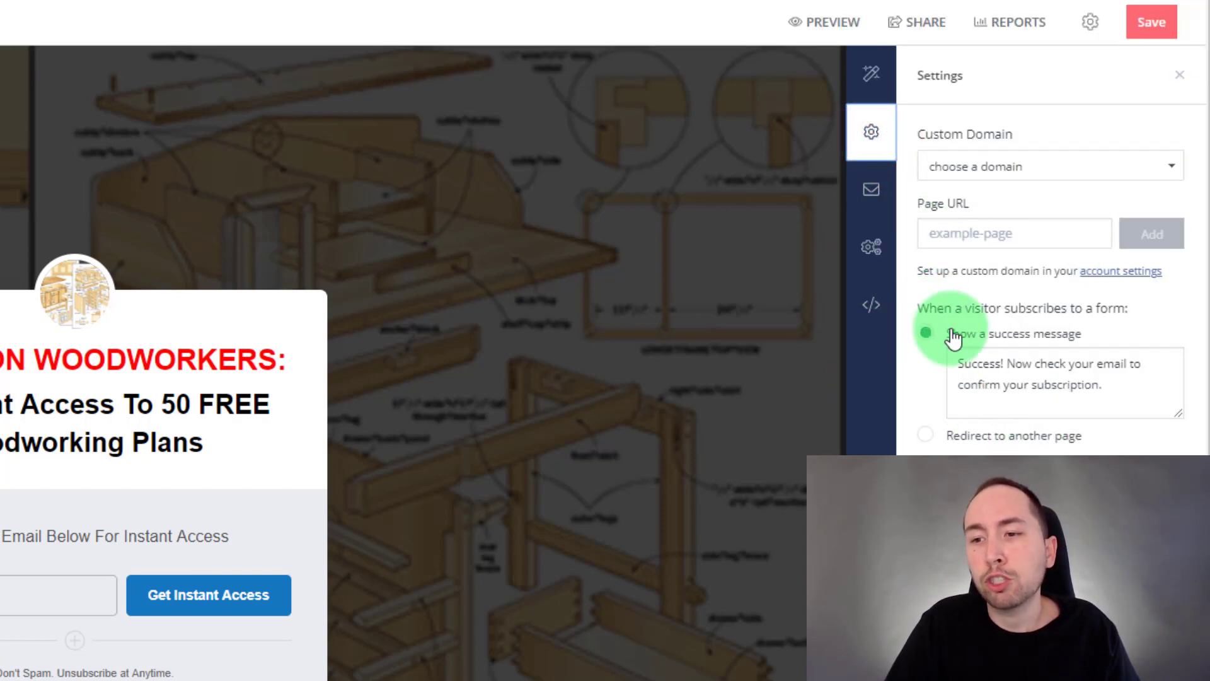
- Redirect new subscribers to a freshly generated ClickBank HopLink for Teds Woodworking
{"action": "left_click", "coordinate": [924, 435]}
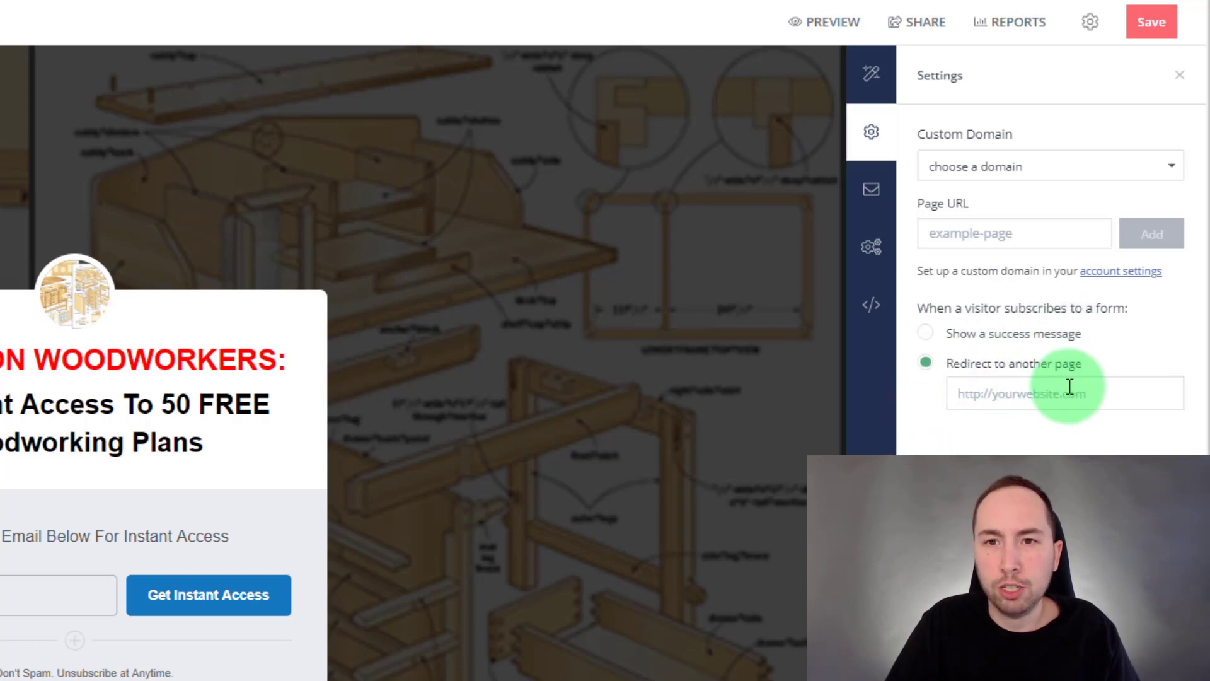
{"action": "left_click", "coordinate": [863, 304]}
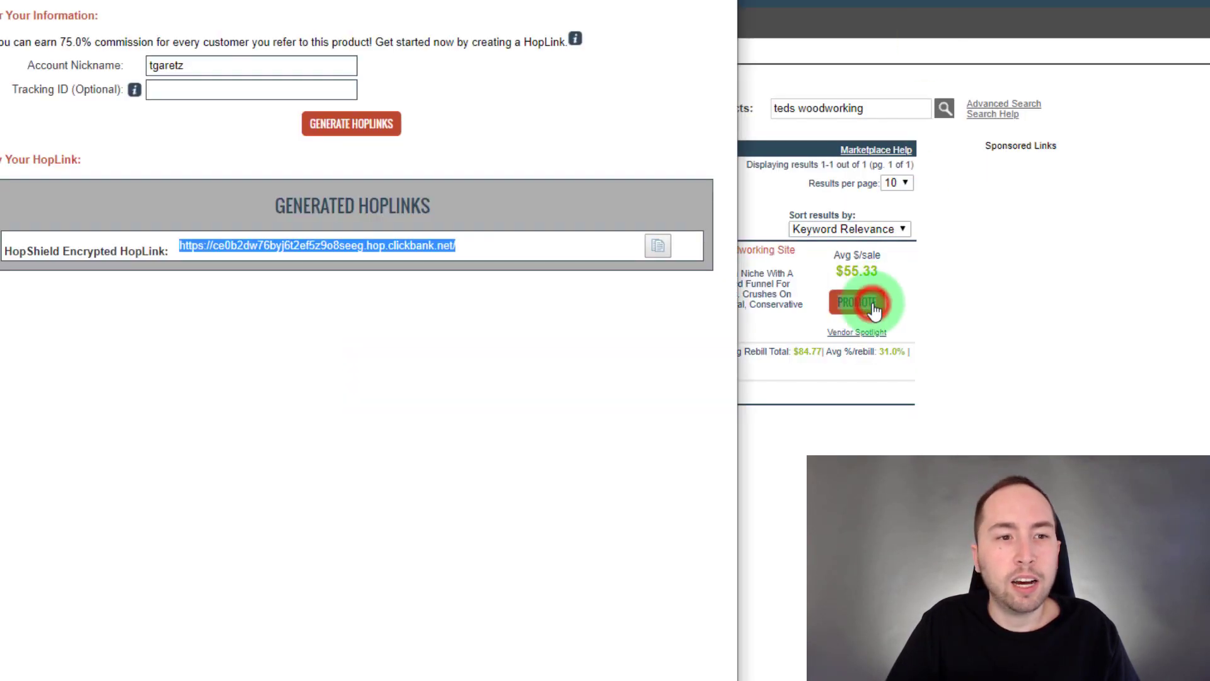
{"action": "left_click", "coordinate": [368, 125]}
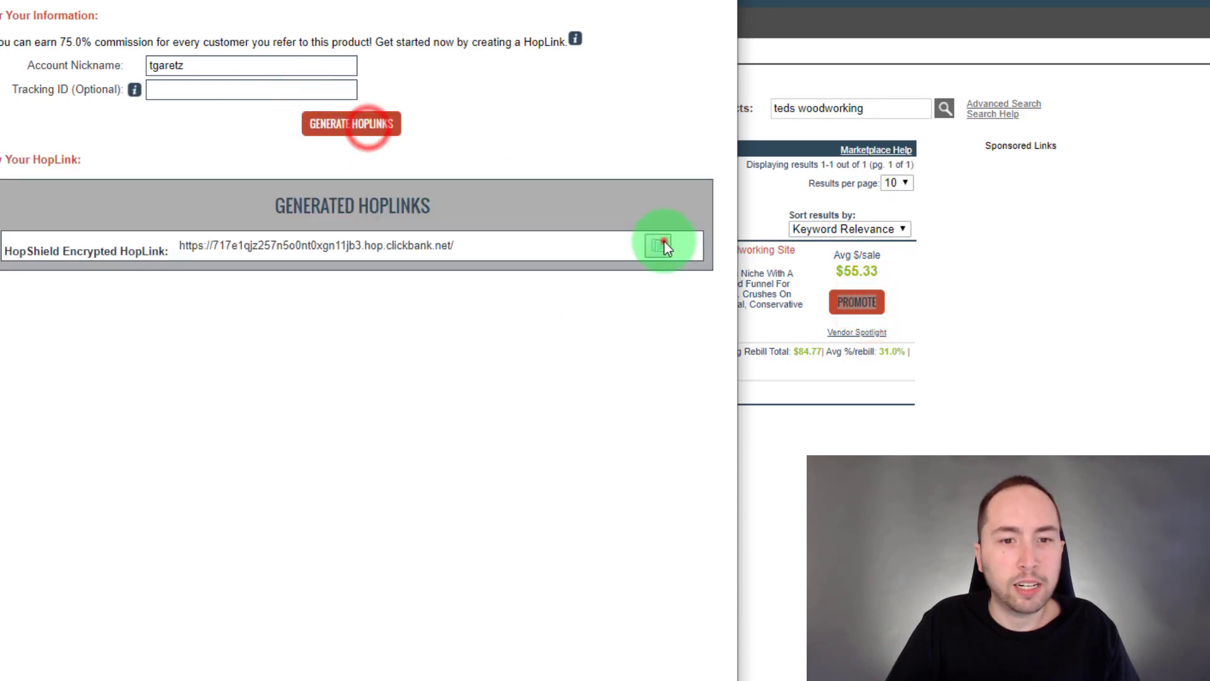
{"action": "left_click", "coordinate": [661, 245]}
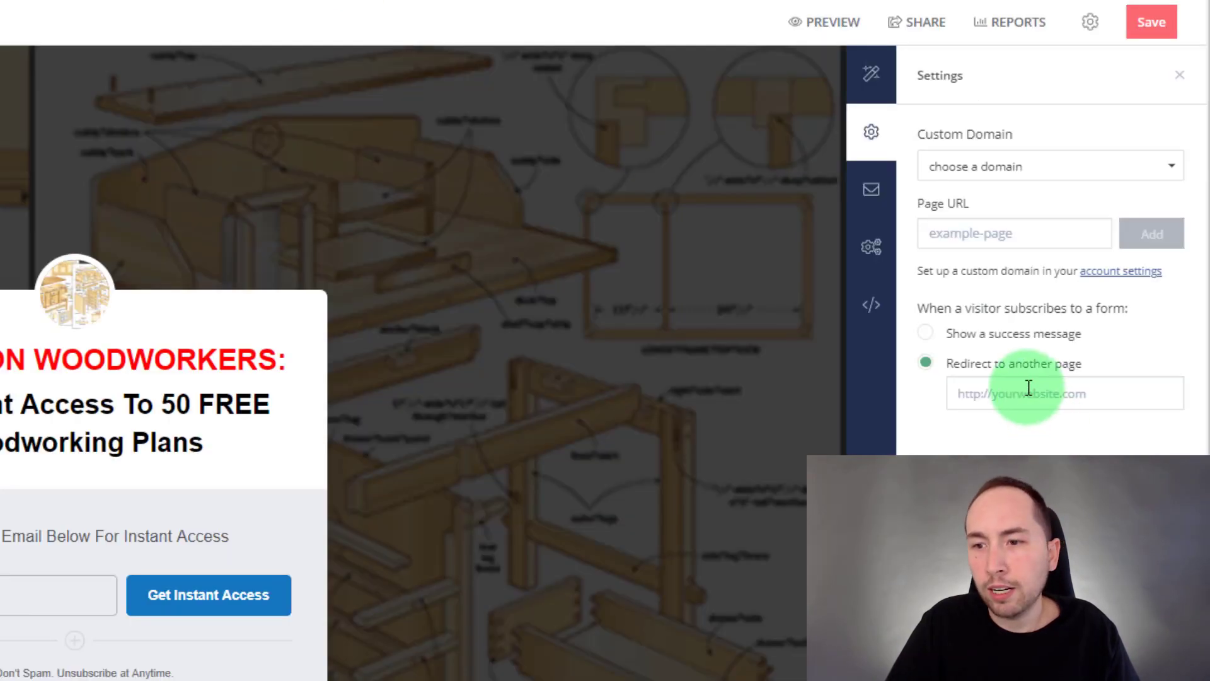
{"action": "left_click", "coordinate": [1030, 389]}
{"action": "key", "text": "ctrl+v"}
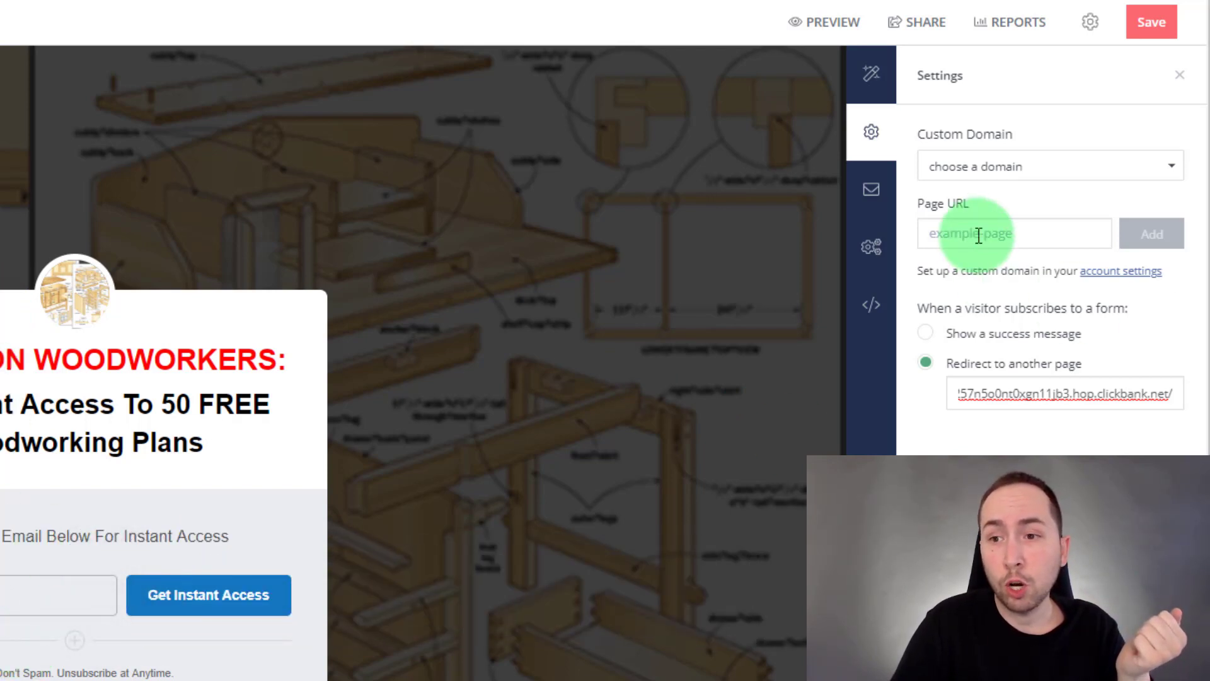
- Choose the account's ck.page custom domain for the landing page
{"action": "left_click", "coordinate": [987, 167]}
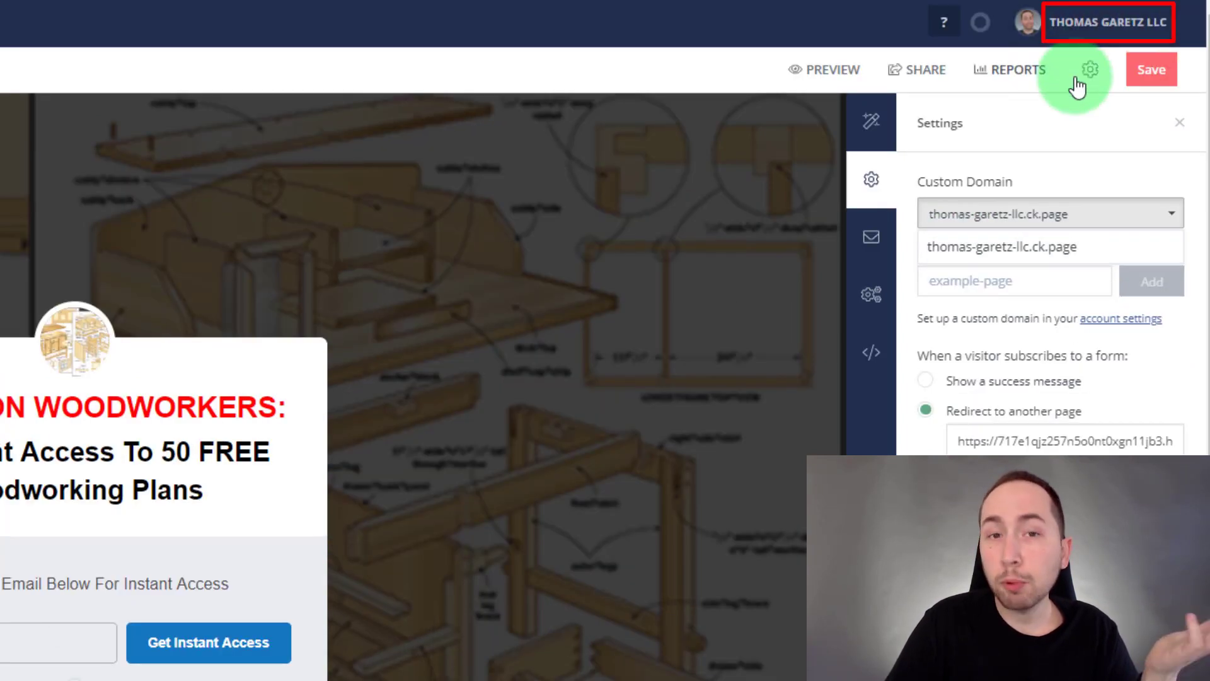
{"action": "left_click", "coordinate": [1003, 272]}
{"action": "left_click", "coordinate": [1010, 258]}
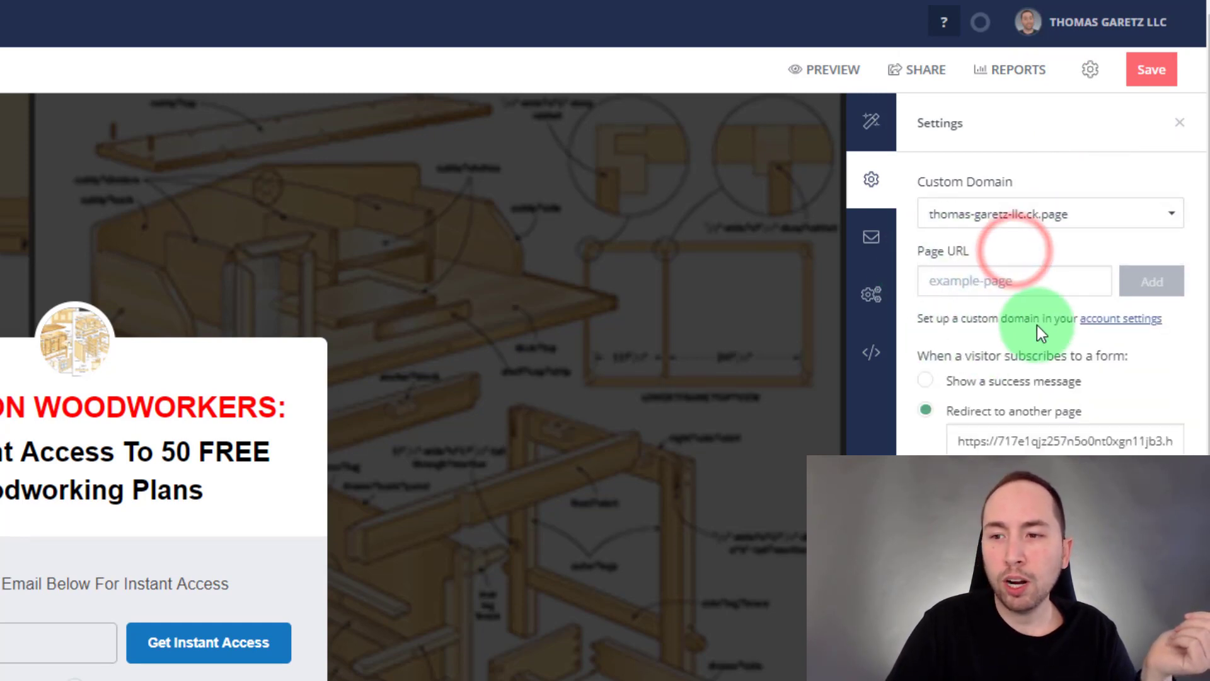